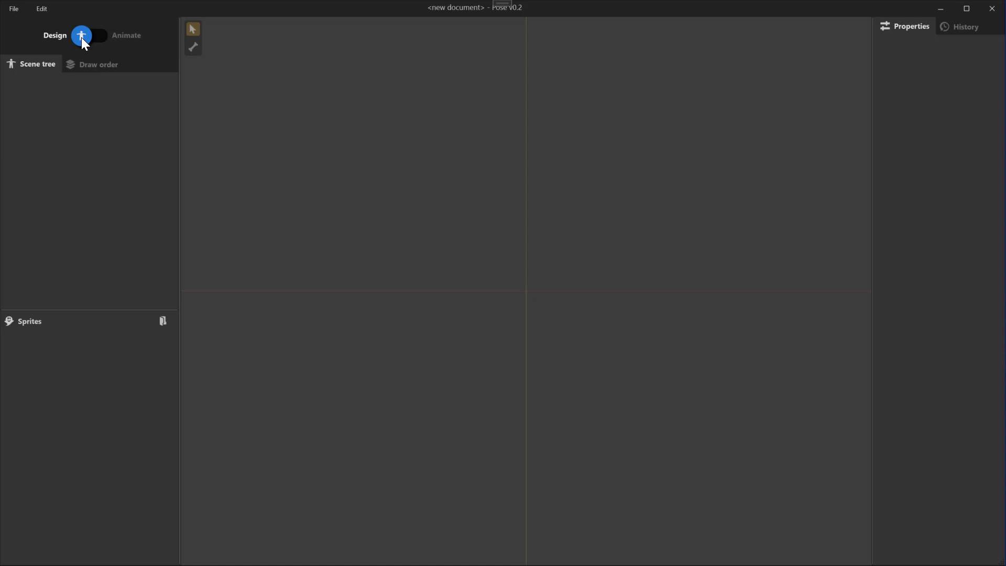
- Switch to Animate mode to view its timeline, and return to Design mode
click(82, 39)
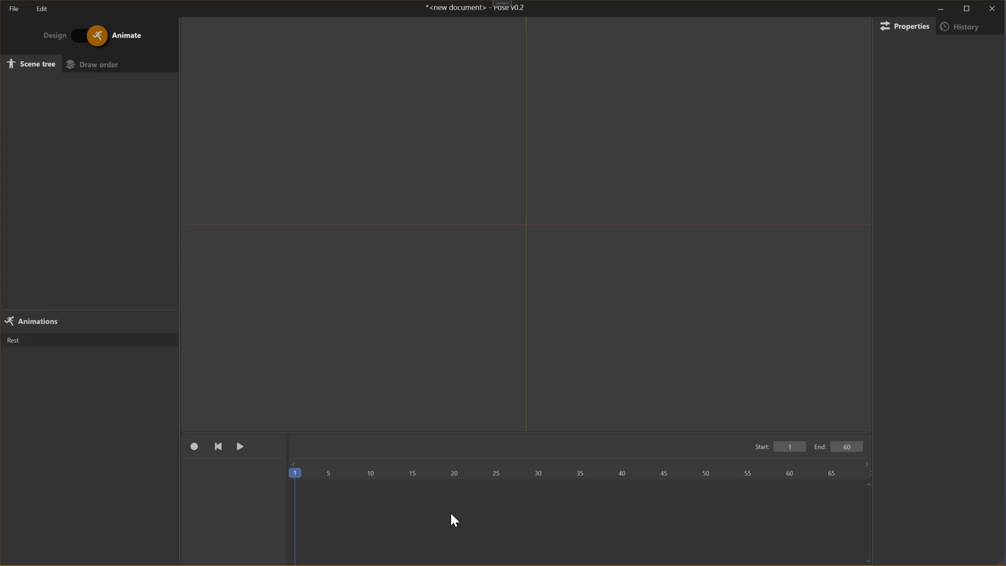
click(99, 37)
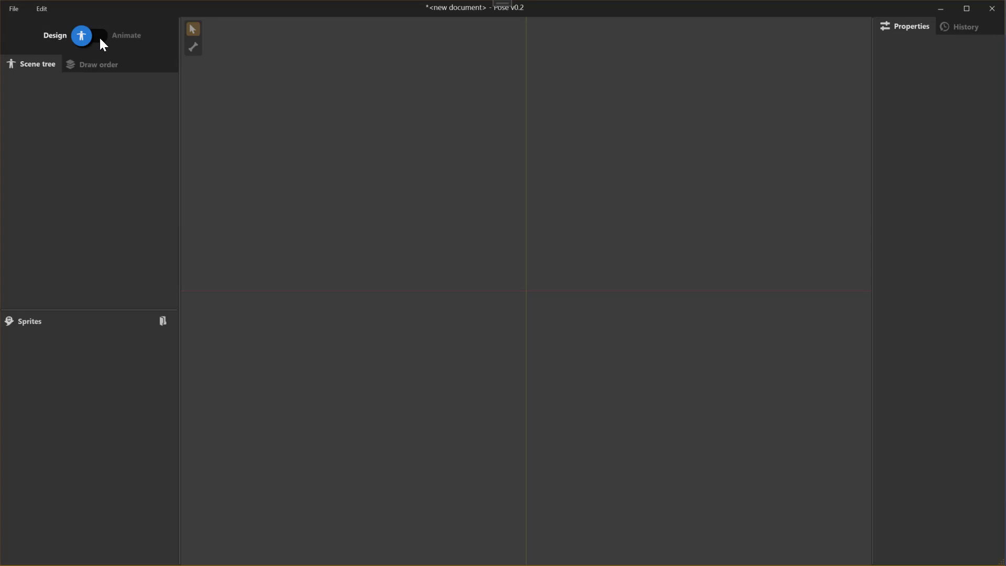
- Draw a ten-bone stick figure with a spine, a head, two-segment arms and two-segment legs
key(b)
drag(530, 342, 538, 137)
mouse_move(540, 229)
mouse_down()
mouse_move(640, 226)
mouse_move(433, 240)
mouse_move(359, 269)
mouse_up()
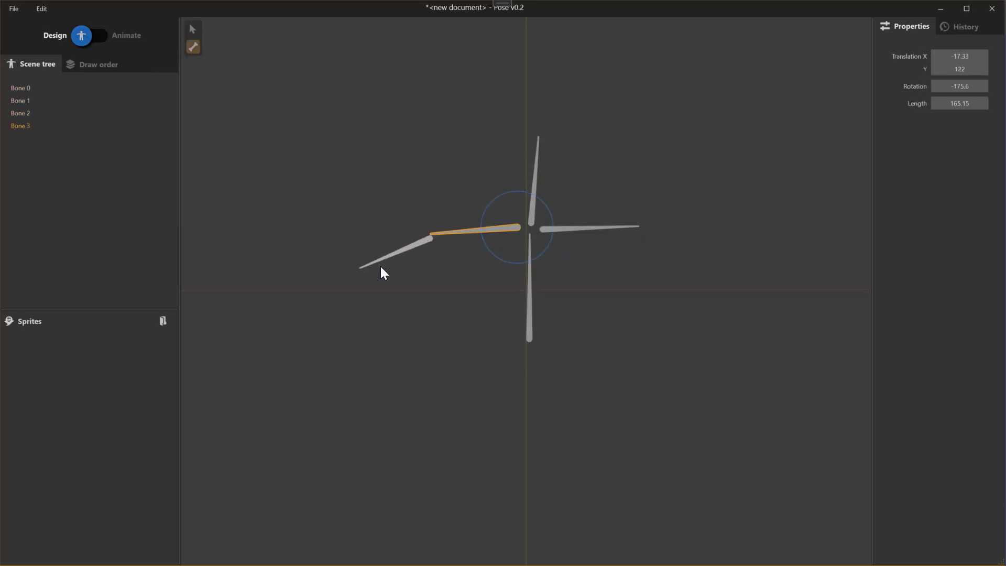
drag(647, 231, 720, 262)
mouse_move(513, 359)
mouse_down()
mouse_move(480, 420)
mouse_move(477, 517)
mouse_up()
drag(540, 344, 582, 417)
drag(586, 436, 589, 526)
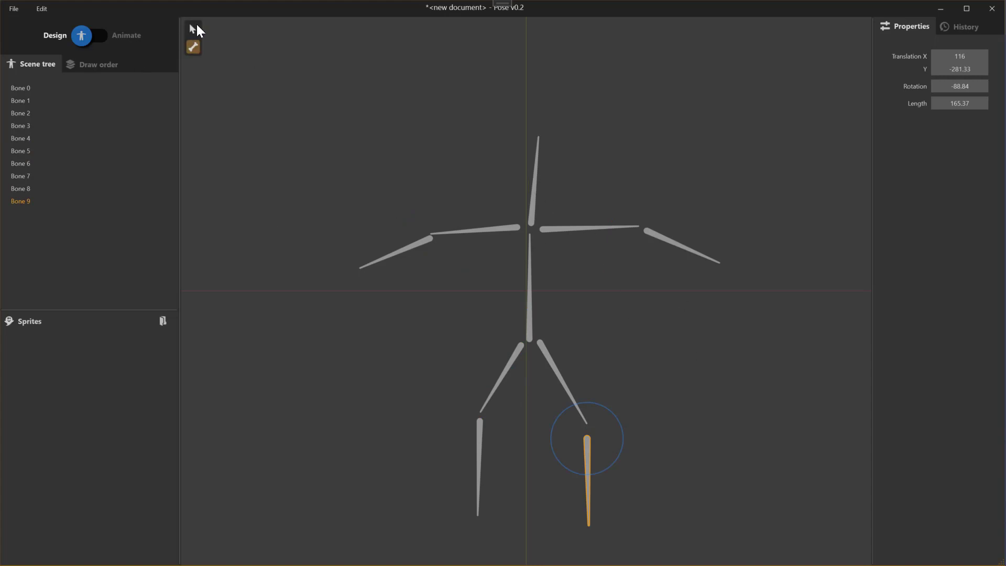
- Parent Bone 1, Bone 2 and Bone 3 to the spine's Bone 0 in the scene tree
click(532, 283)
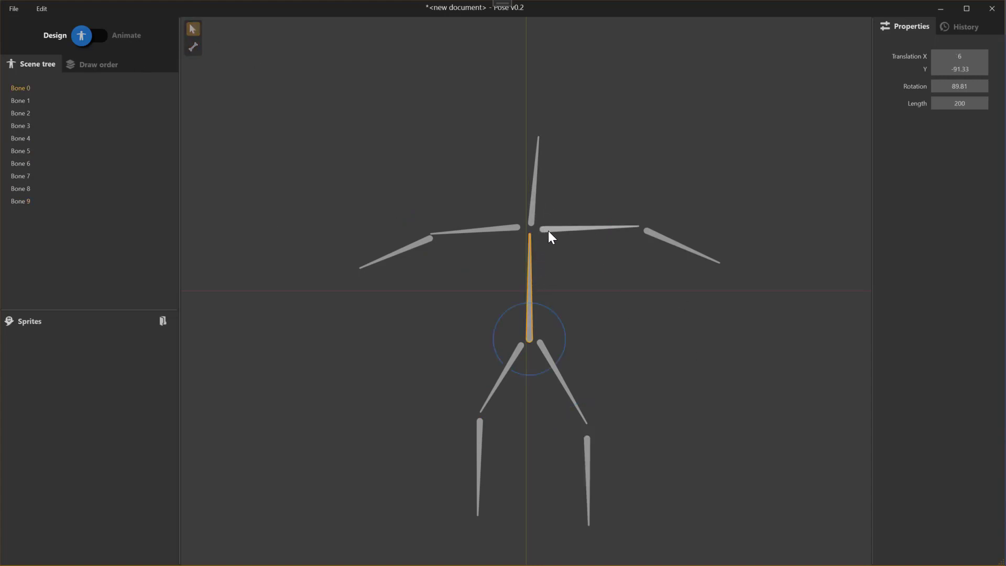
click(27, 89)
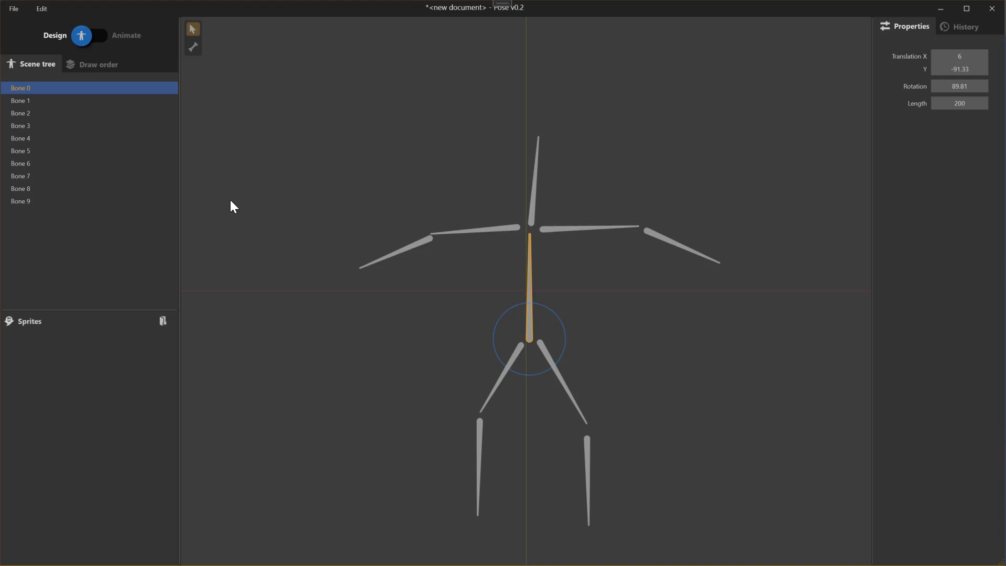
click(33, 102)
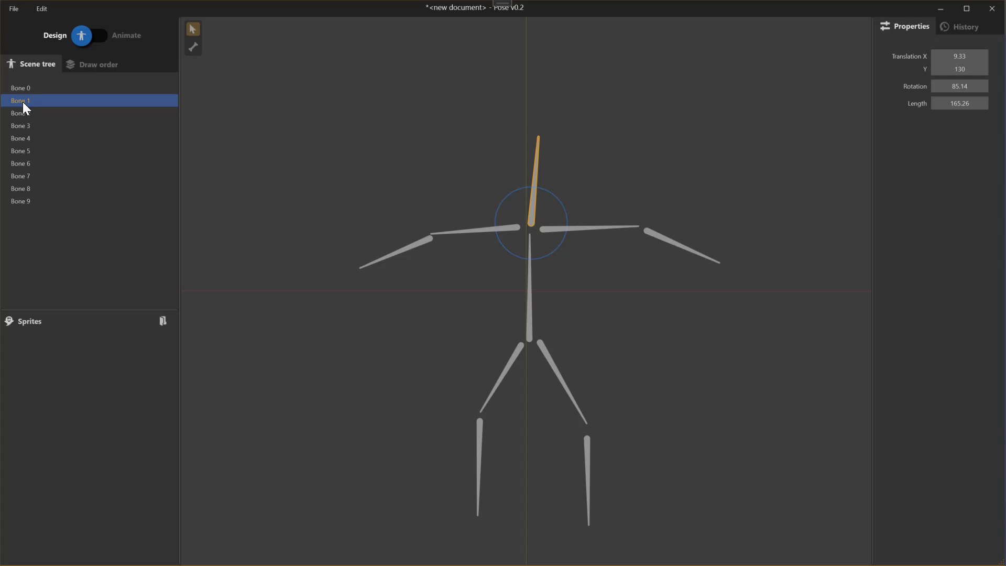
mouse_move(23, 102)
mouse_down()
mouse_move(34, 87)
mouse_move(25, 108)
mouse_move(34, 90)
mouse_move(8, 91)
mouse_up()
click(28, 113)
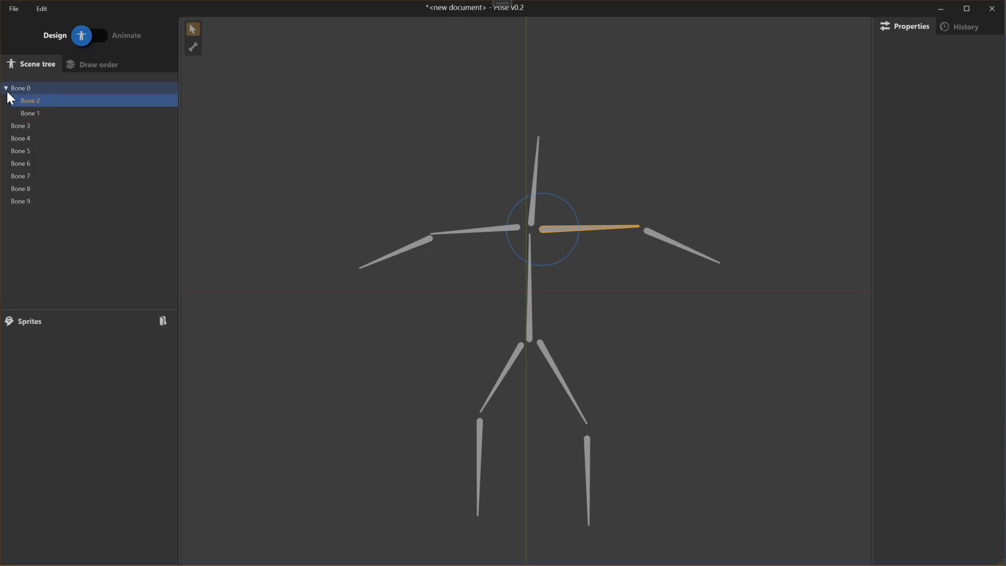
click(27, 128)
drag(20, 126, 11, 92)
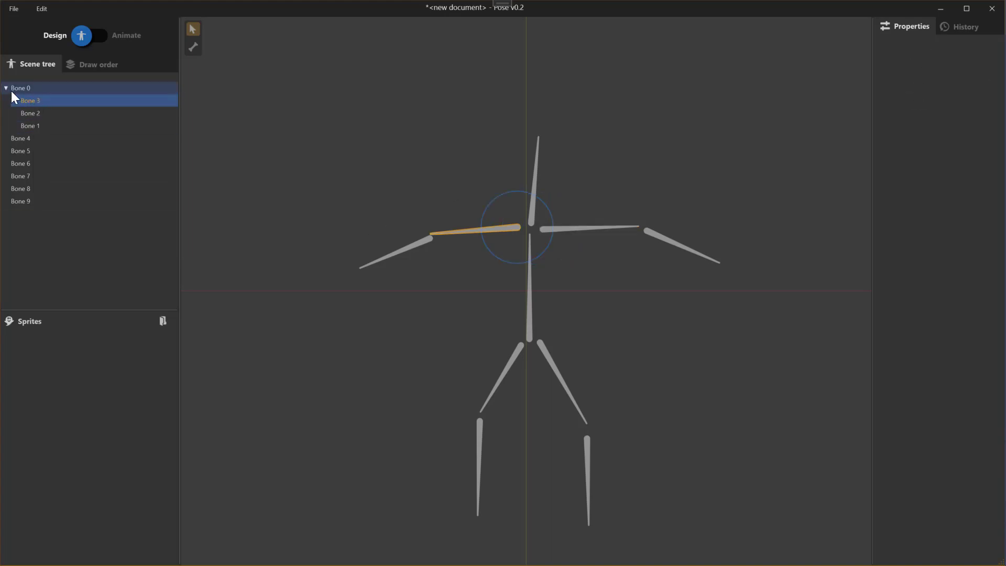
- Move and rotate Bone 0 with its child bones, and bring it back upright between the legs and shoulders
click(24, 87)
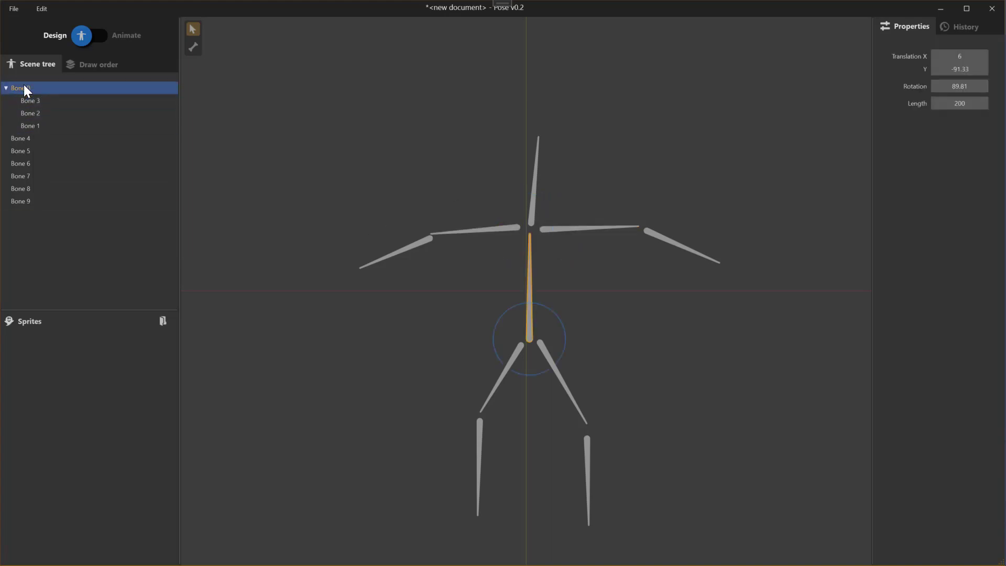
drag(530, 313, 525, 184)
drag(581, 204, 681, 147)
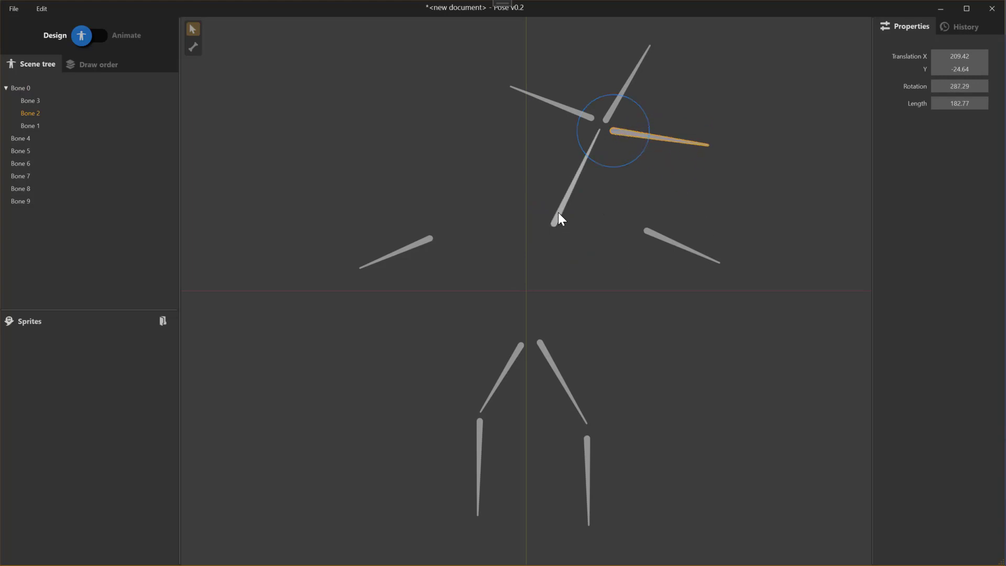
drag(557, 219, 542, 301)
- Set Bone 2's rotation to 0, and rotate it out roughly horizontally so it points at the forearm bone
click(570, 223)
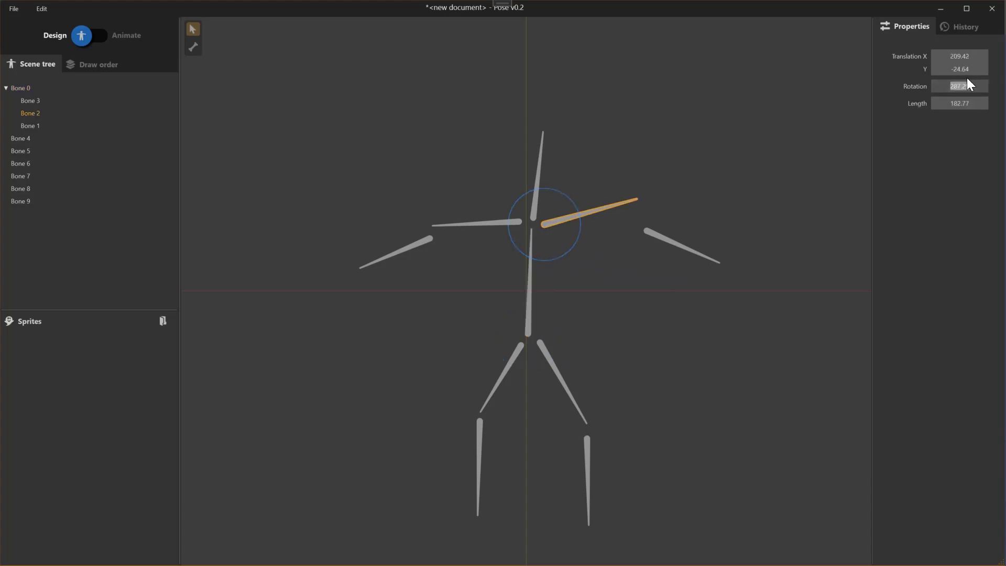
text(0)
key(Tab)
click(530, 222)
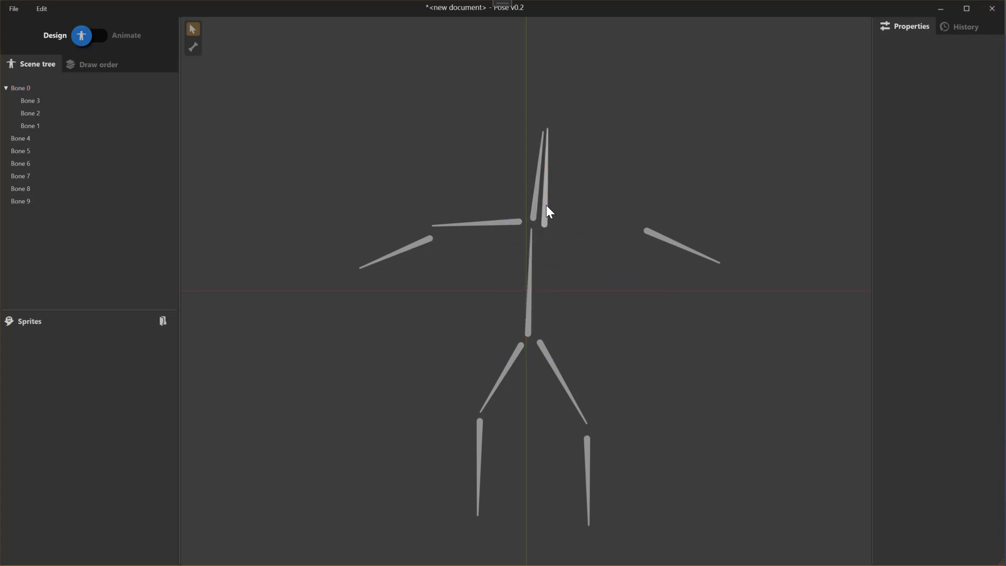
click(546, 205)
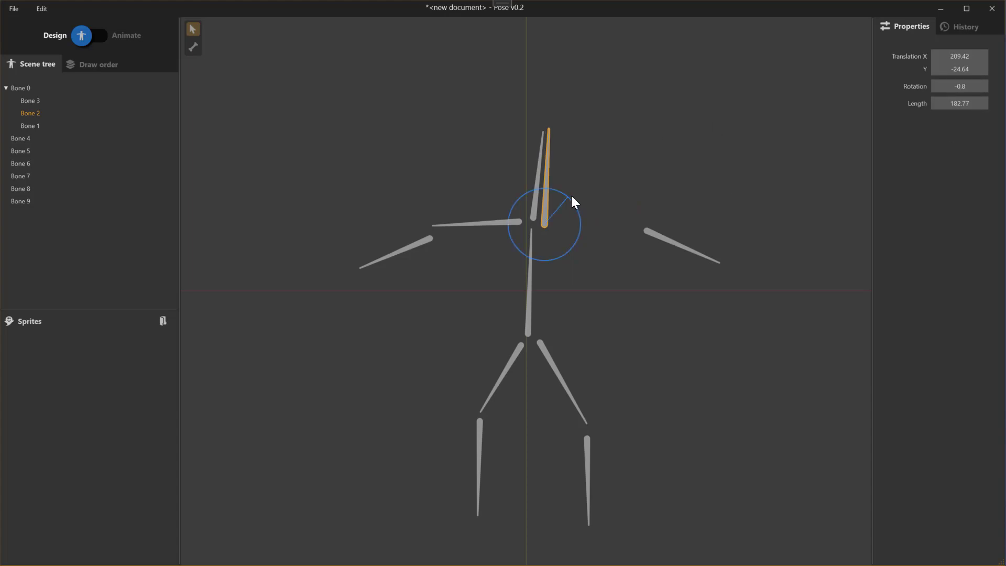
drag(572, 202, 592, 265)
click(601, 183)
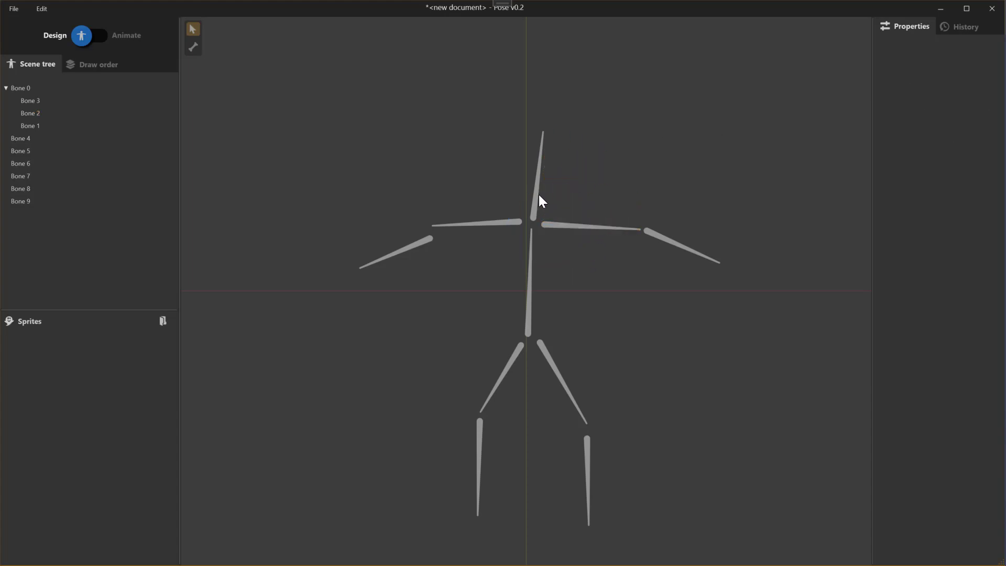
- Shorten the head's Bone 1 to about 82.6 and adjust its X translation to about 222
click(538, 197)
drag(963, 104, 959, 131)
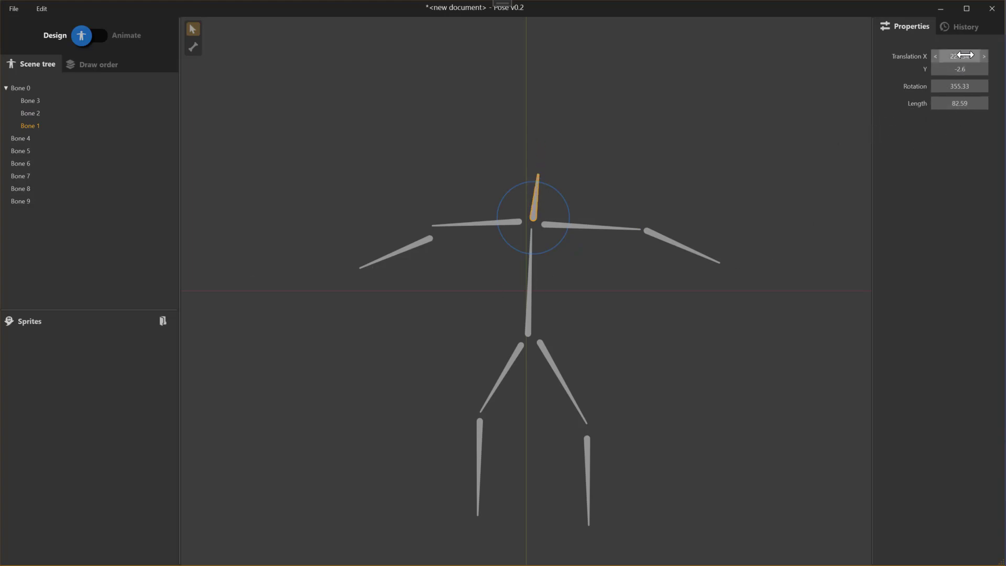
mouse_move(959, 56)
mouse_down()
mouse_move(935, 53)
mouse_move(968, 53)
mouse_up()
mouse_move(957, 59)
mouse_down()
mouse_move(933, 55)
mouse_move(968, 57)
mouse_move(923, 58)
mouse_move(980, 61)
mouse_move(947, 58)
mouse_move(957, 59)
mouse_up()
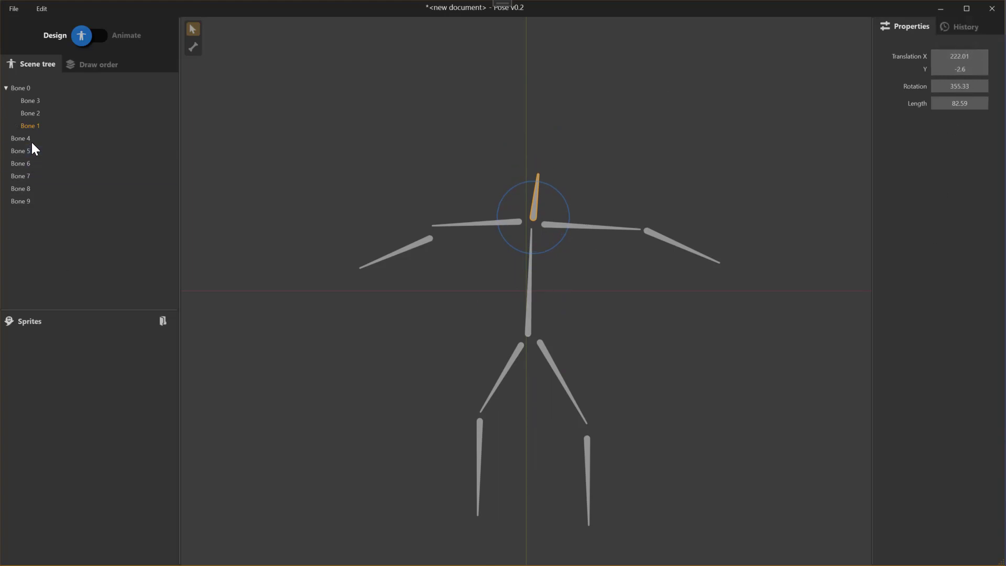
- Move the upper leg Bone 8 slightly down to about X 23.3, Y -112.7
click(549, 362)
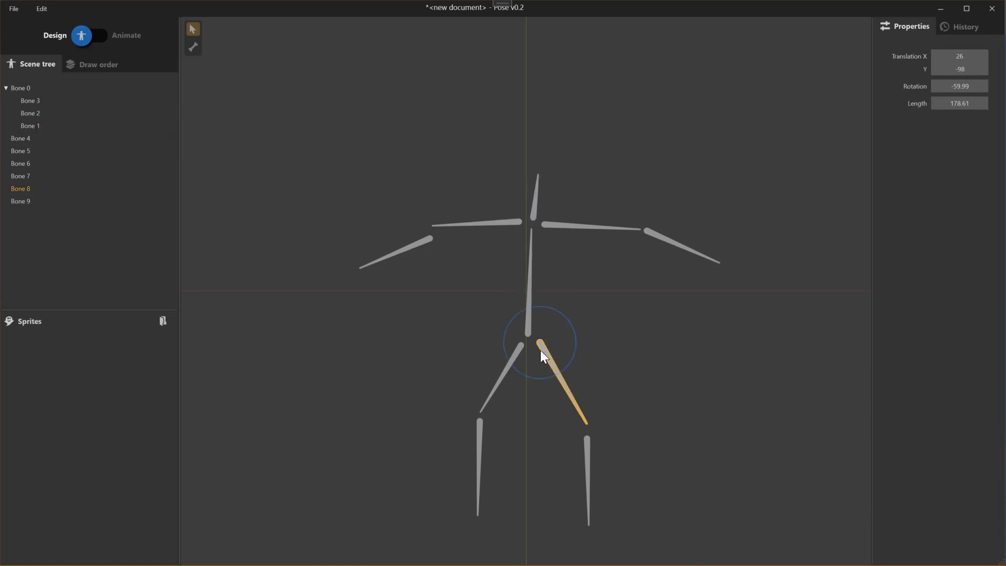
drag(540, 350, 538, 357)
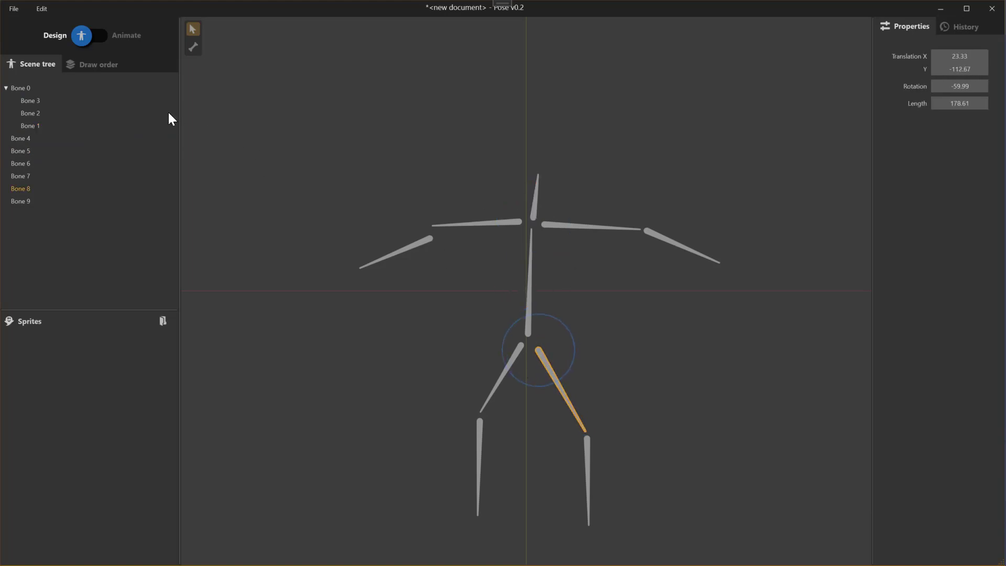
- Switch to Animate mode, enable recording, and key Bone 0's X and Y translation and rotation at frame 1
click(85, 37)
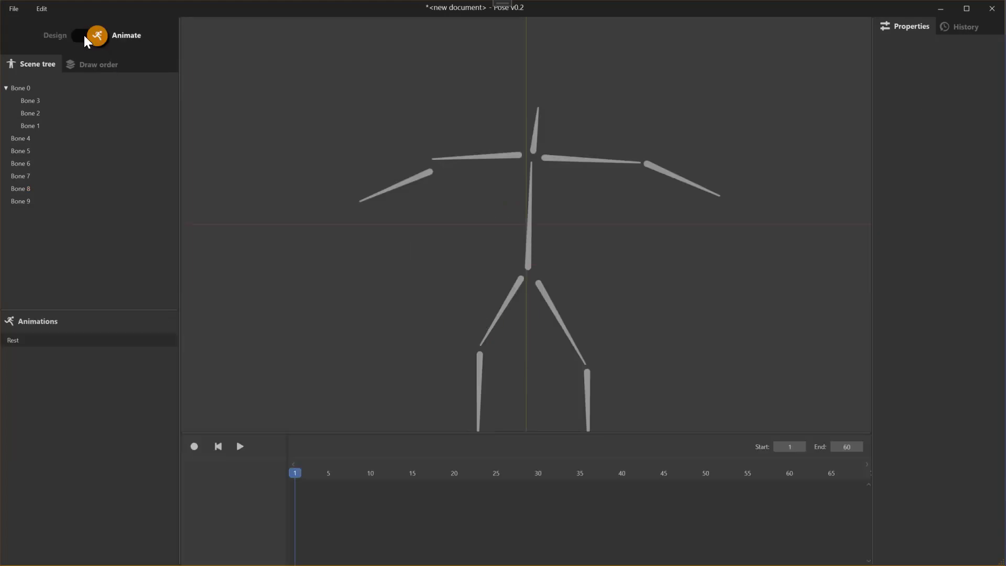
click(194, 447)
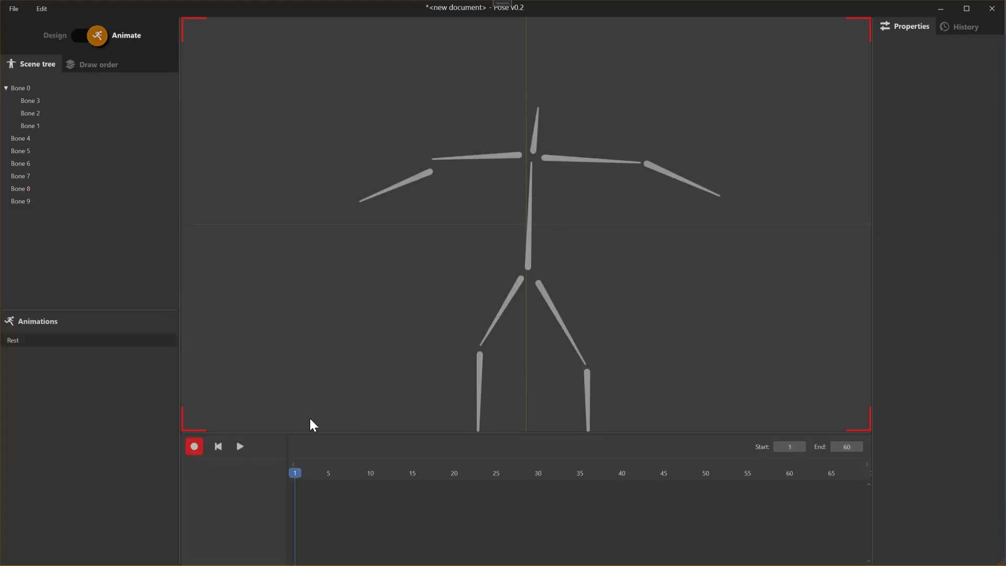
click(530, 215)
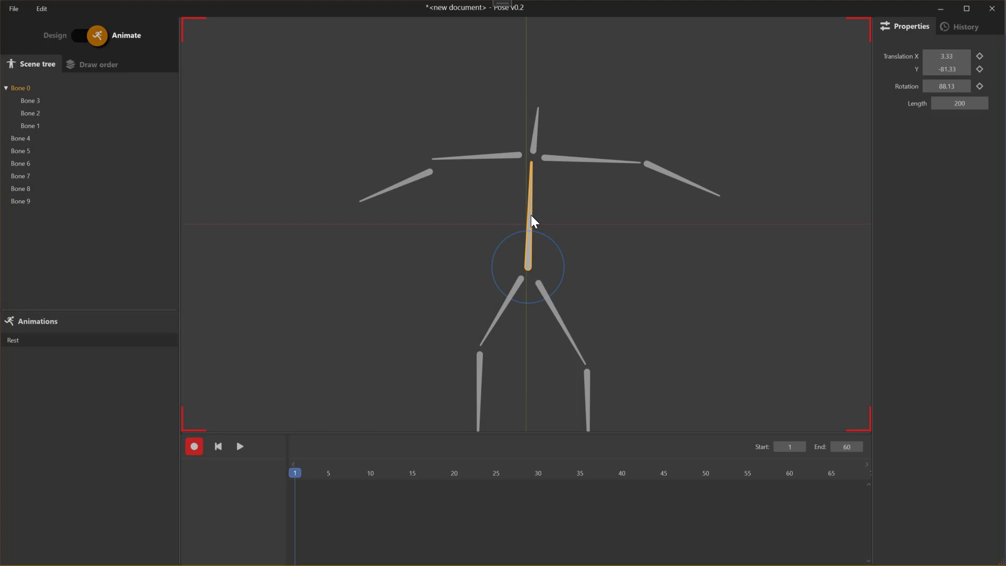
click(980, 56)
click(979, 69)
click(980, 86)
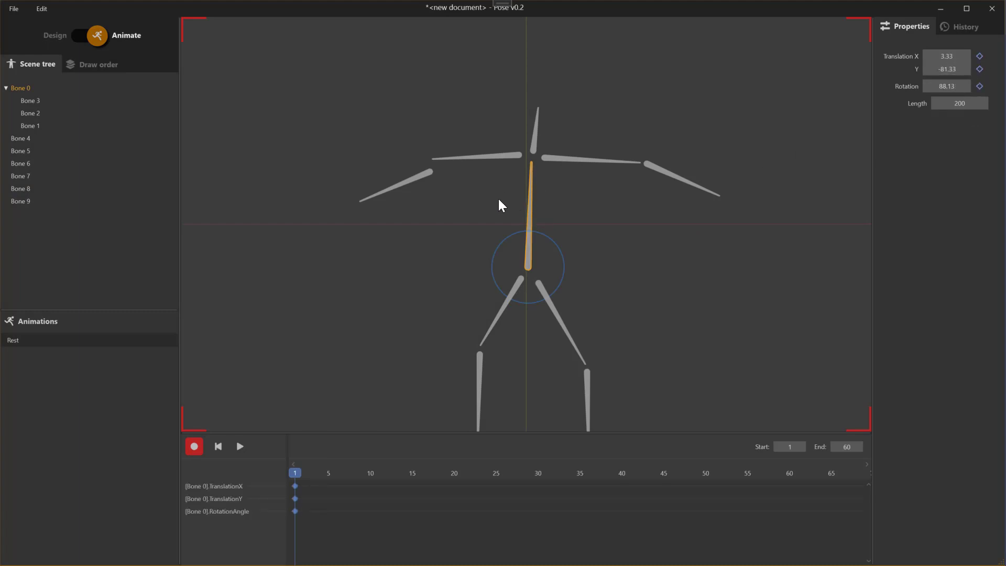
- Key Bone 0 rotated to about 176 degrees at frame 30, and scrub the timeline back to frame 15
drag(295, 473, 536, 473)
drag(555, 244, 546, 219)
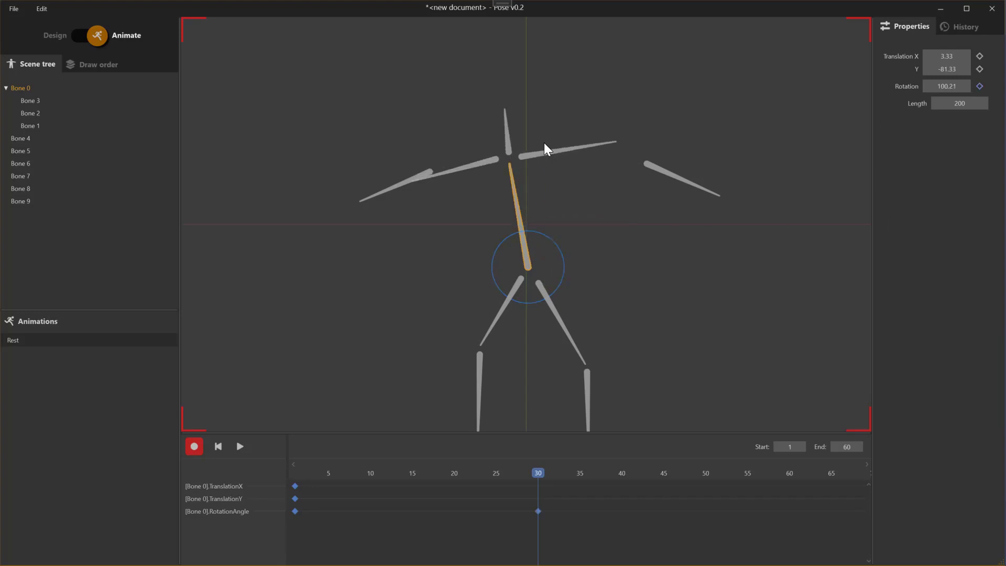
drag(550, 240, 494, 222)
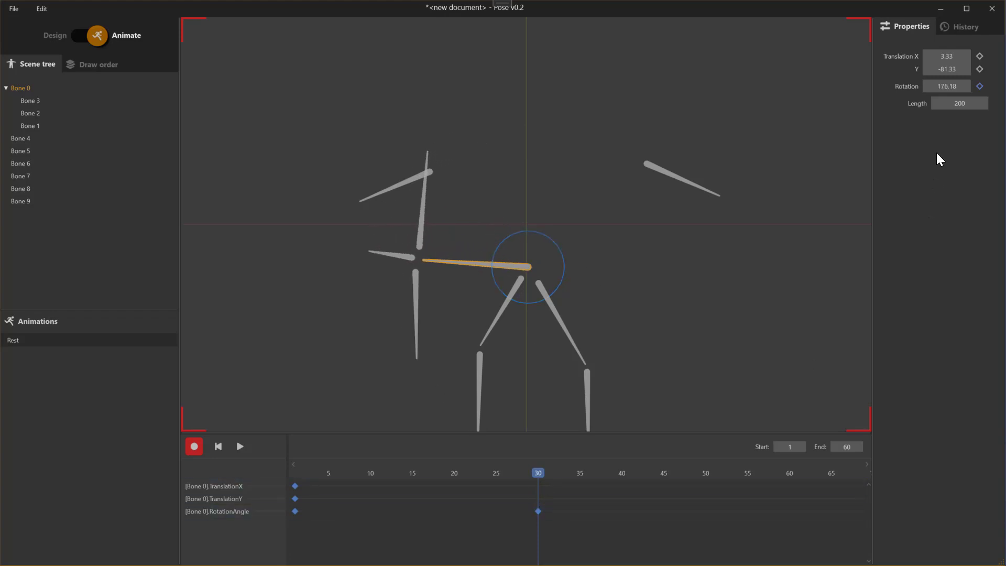
drag(539, 473, 480, 473)
drag(513, 505, 404, 490)
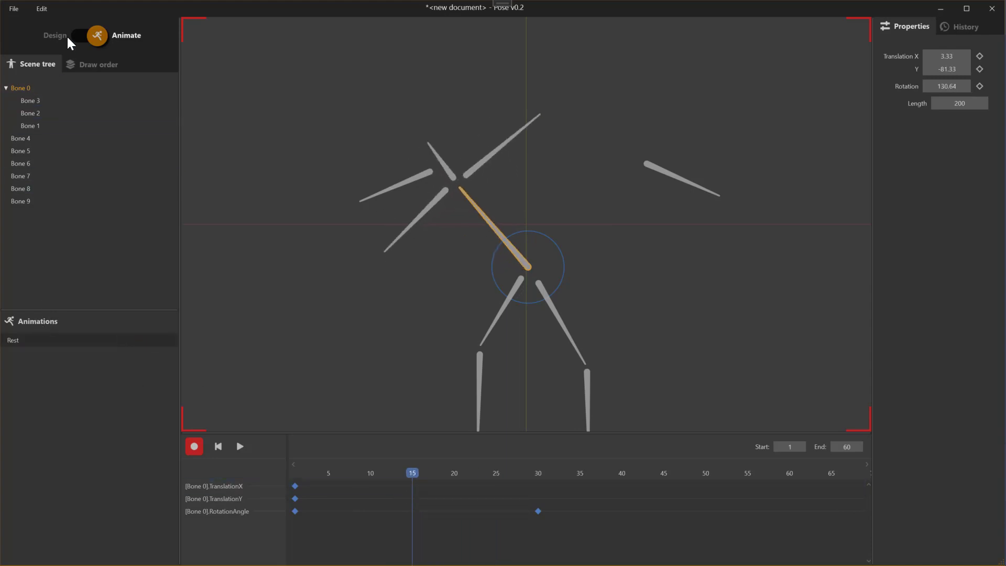
- Return to Design mode and load the folder of body-part sprites
click(96, 33)
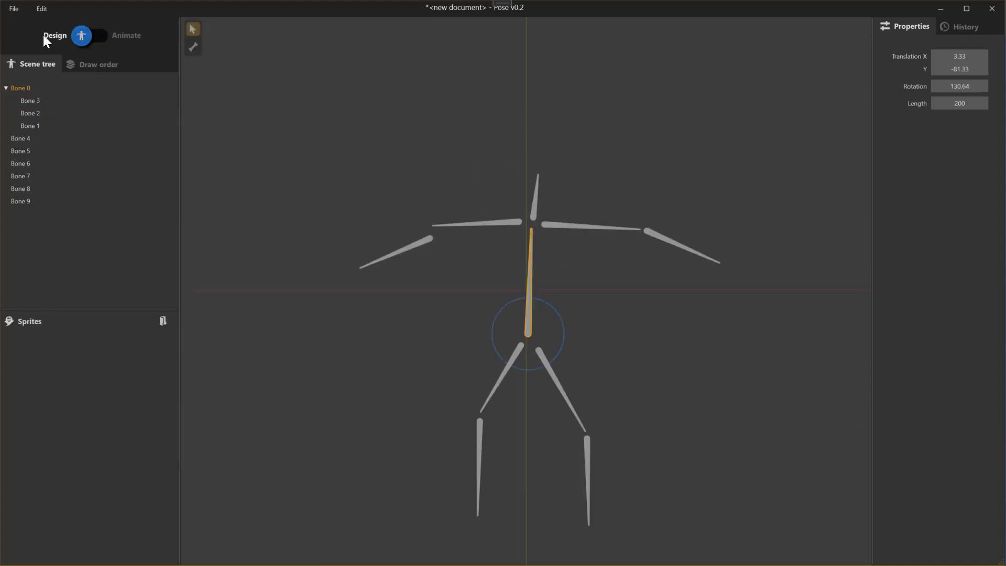
click(164, 319)
click(323, 317)
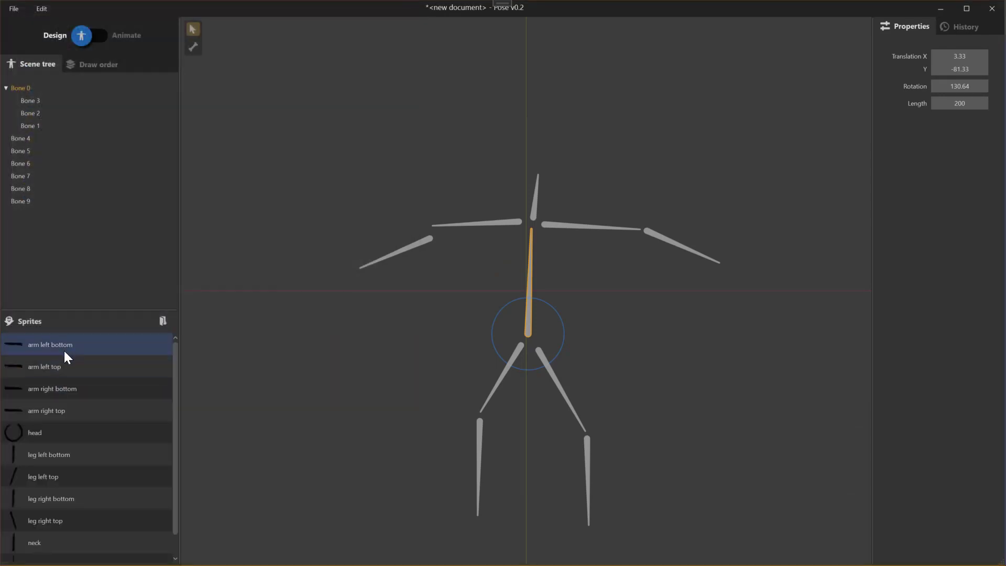
- Place the arm left bottom sprite over Bone 3 and arm left top over Bone 2, parenting each to its bone
double_click(55, 345)
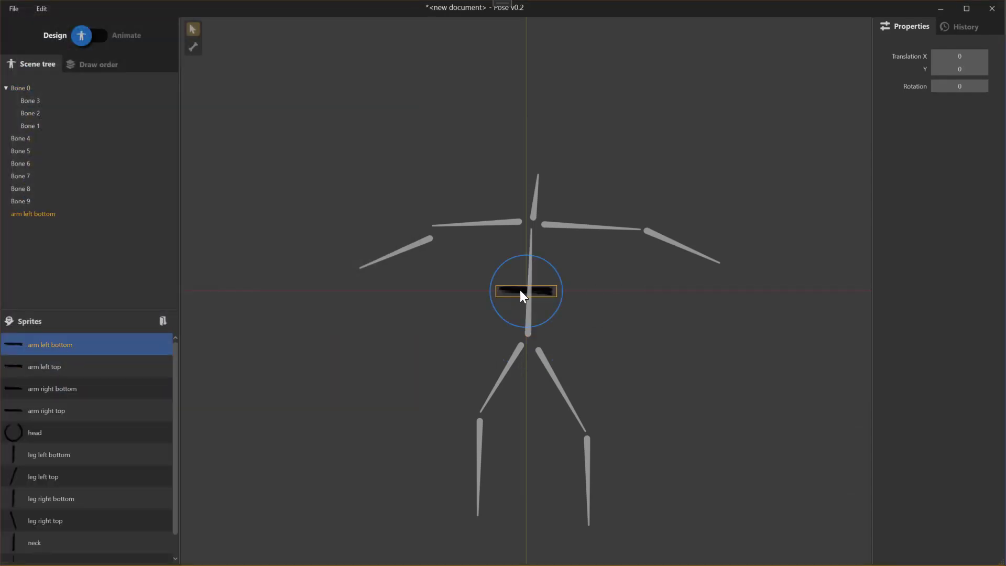
drag(521, 290, 475, 213)
double_click(53, 366)
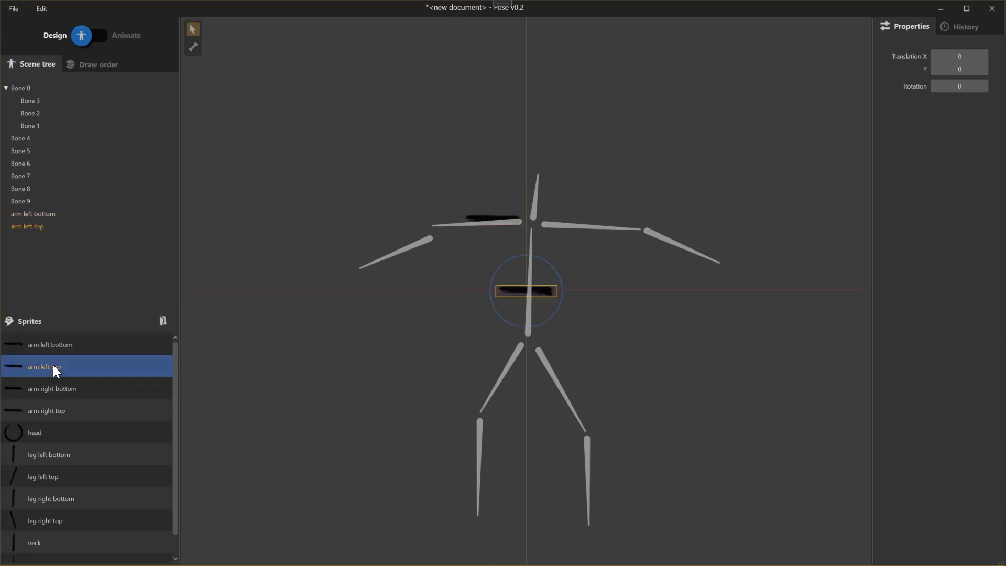
drag(527, 291, 577, 225)
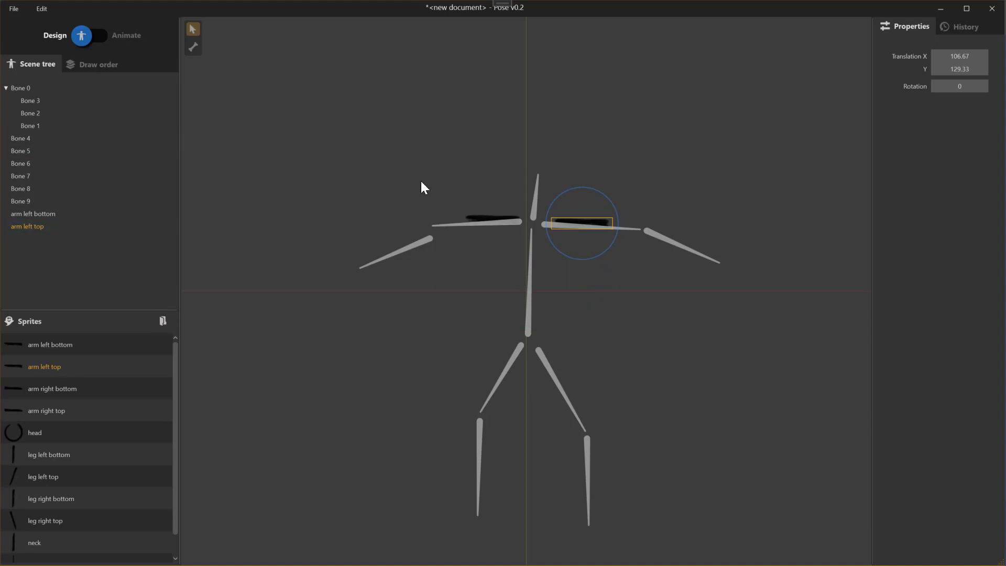
drag(37, 213, 50, 114)
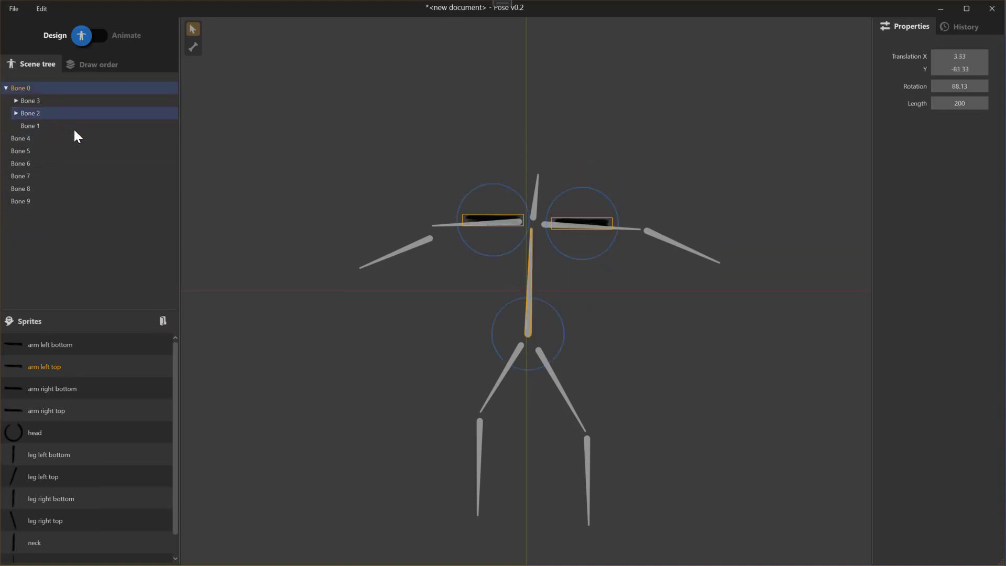
- Add the arm right bottom sprite, rotate it to about 86 degrees over Bone 1, and parent it to that bone
double_click(58, 393)
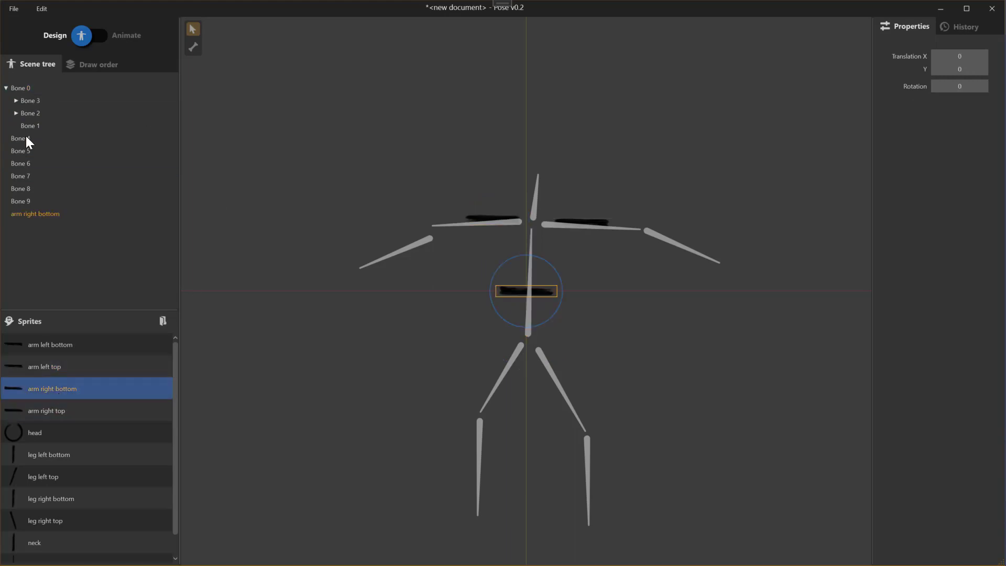
click(36, 126)
click(549, 296)
drag(542, 285, 554, 134)
drag(548, 196, 534, 200)
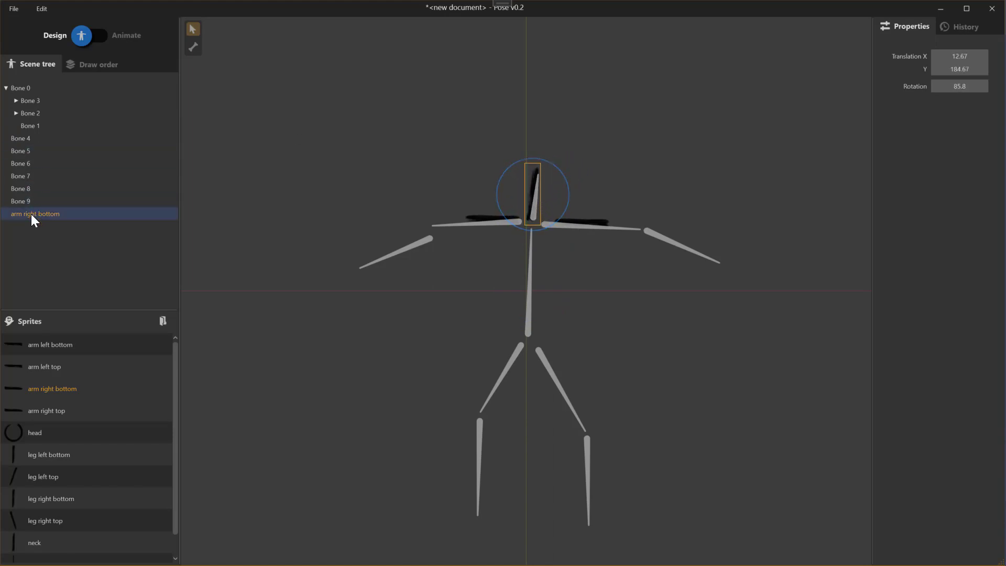
drag(31, 214, 38, 125)
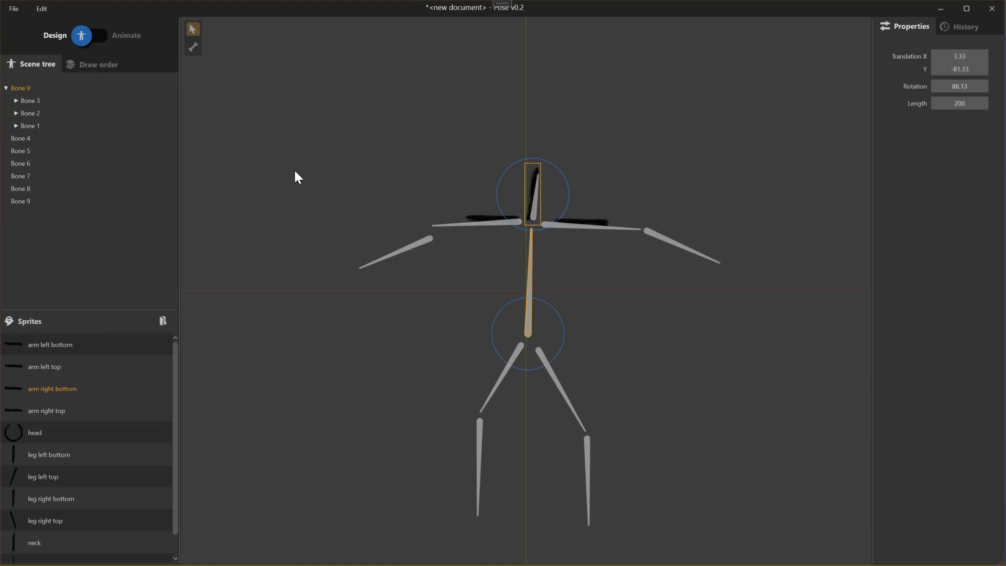
- Scrub the animation back to frame 1 and compare the skeleton's pose between Design and Animate modes
click(579, 267)
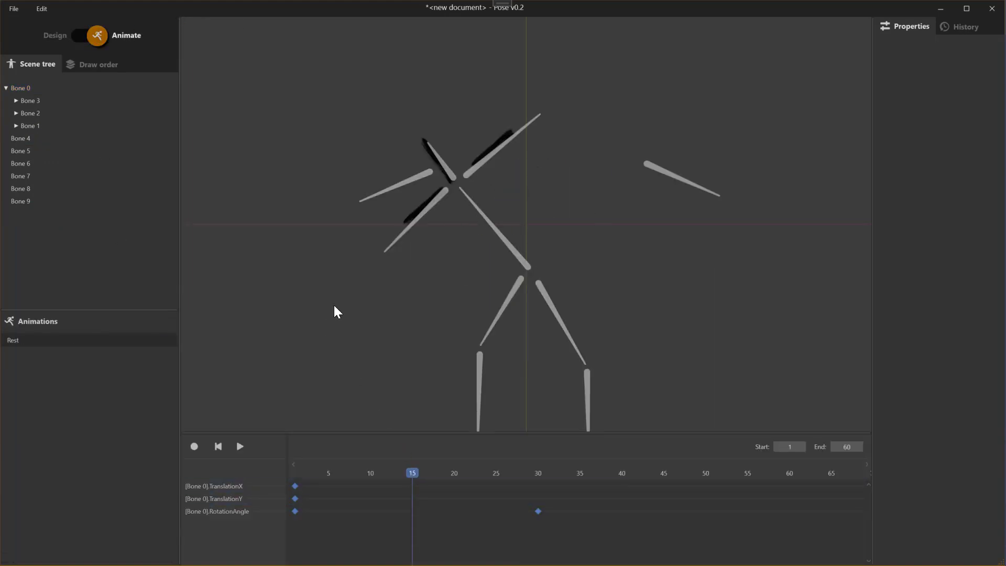
drag(413, 473, 270, 480)
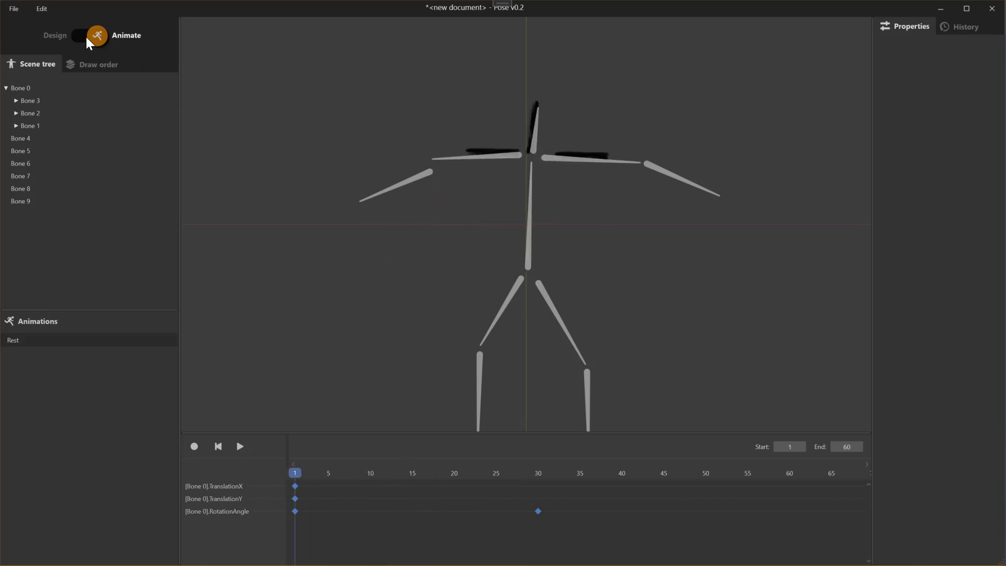
click(61, 37)
click(530, 296)
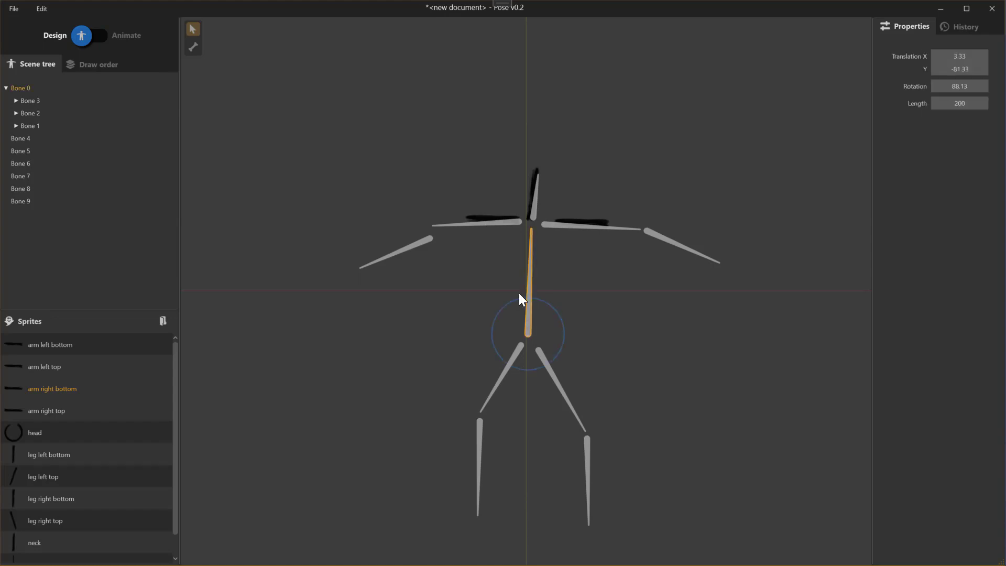
click(83, 32)
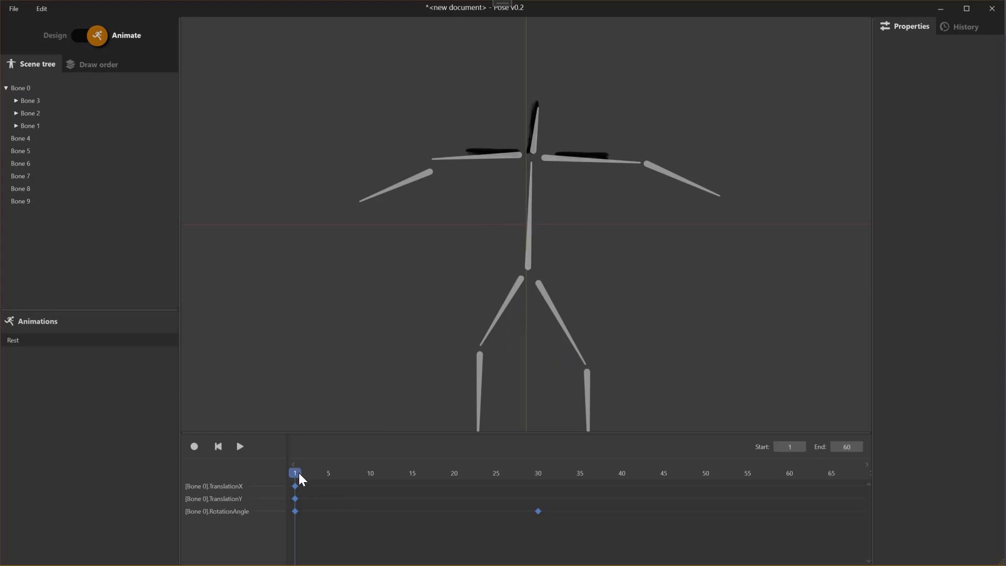
mouse_move(299, 472)
mouse_down()
mouse_move(529, 475)
mouse_move(293, 473)
mouse_up()
- Return to Design mode and rotate Bone 0 clockwise so the torso leans towards the right arm
click(74, 44)
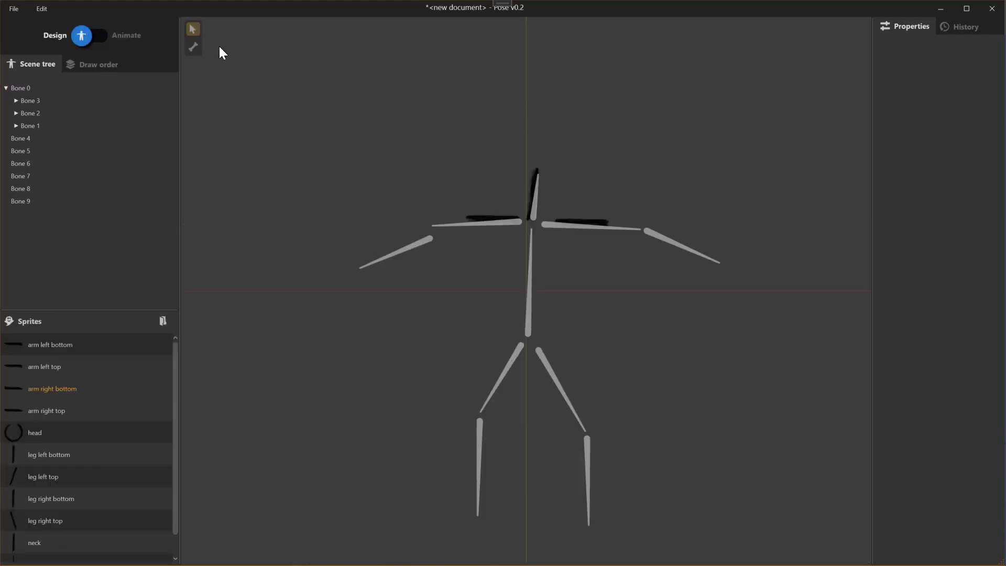
click(532, 284)
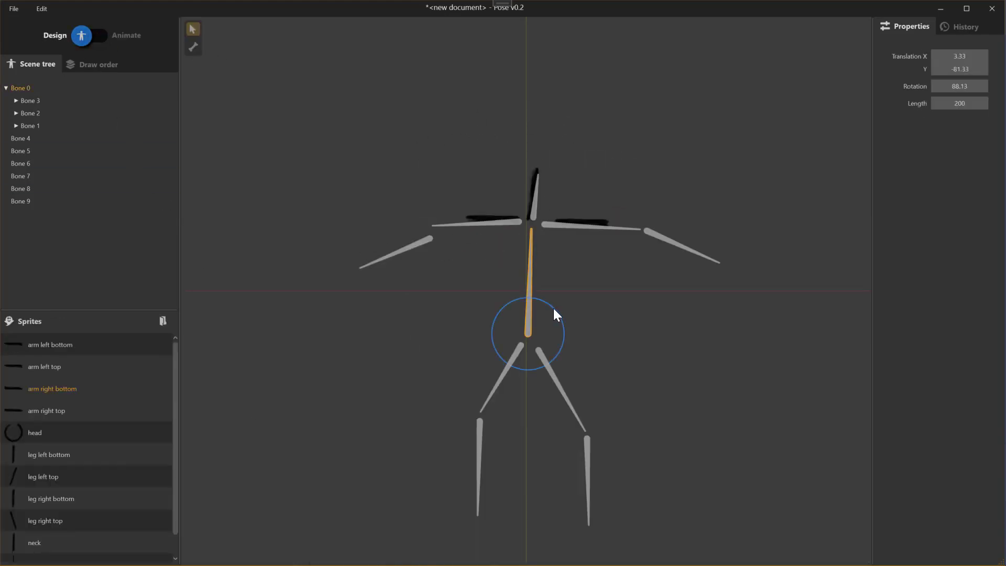
drag(554, 309, 568, 320)
- Delete the two unparented forearm bones, Bone 5 and Bone 4
click(663, 236)
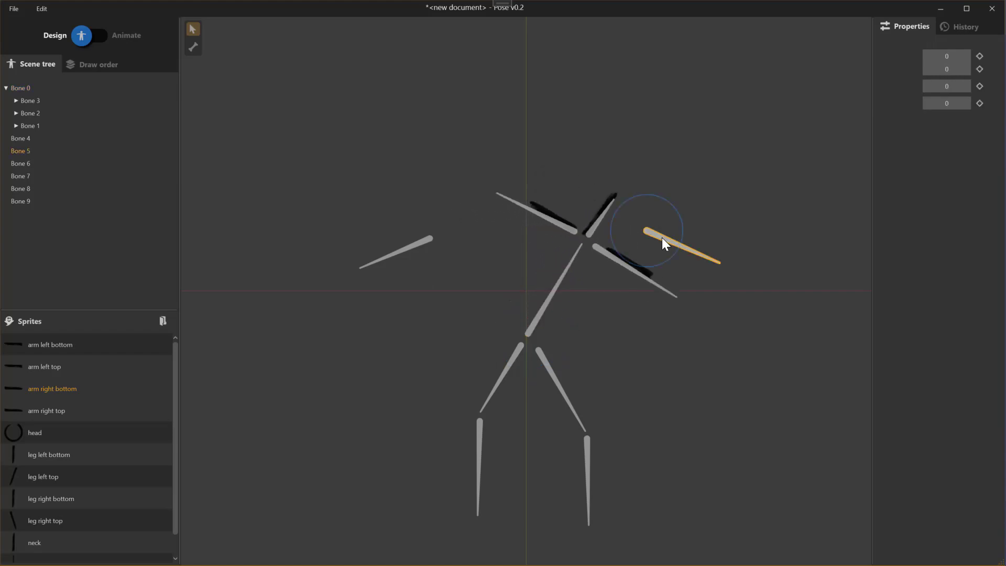
key(Delete)
click(414, 242)
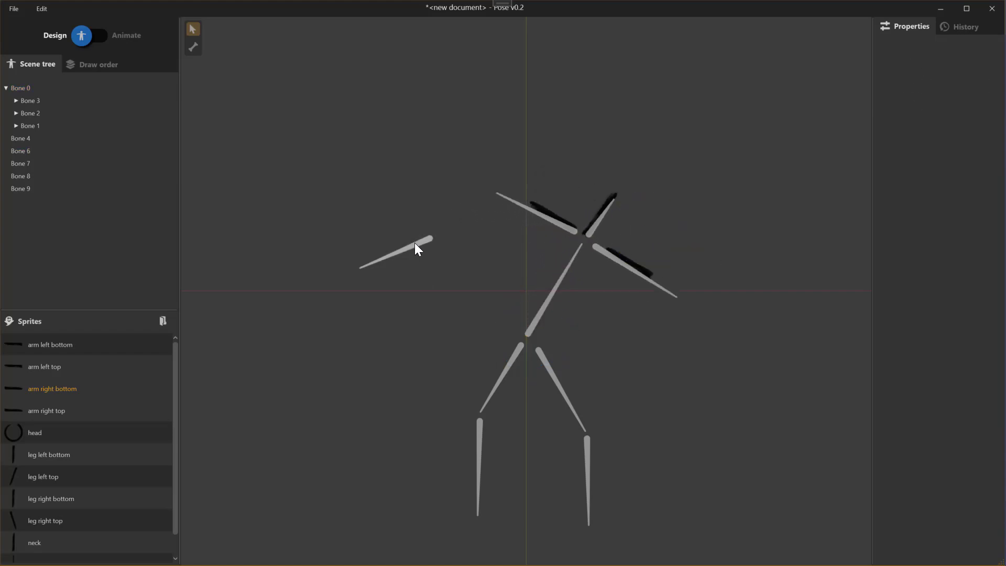
key(Delete)
- In Animate mode, turn on recording and key Bone 8 at about -11 degrees and Bone 6 at about -251 degrees on frame 1
click(100, 38)
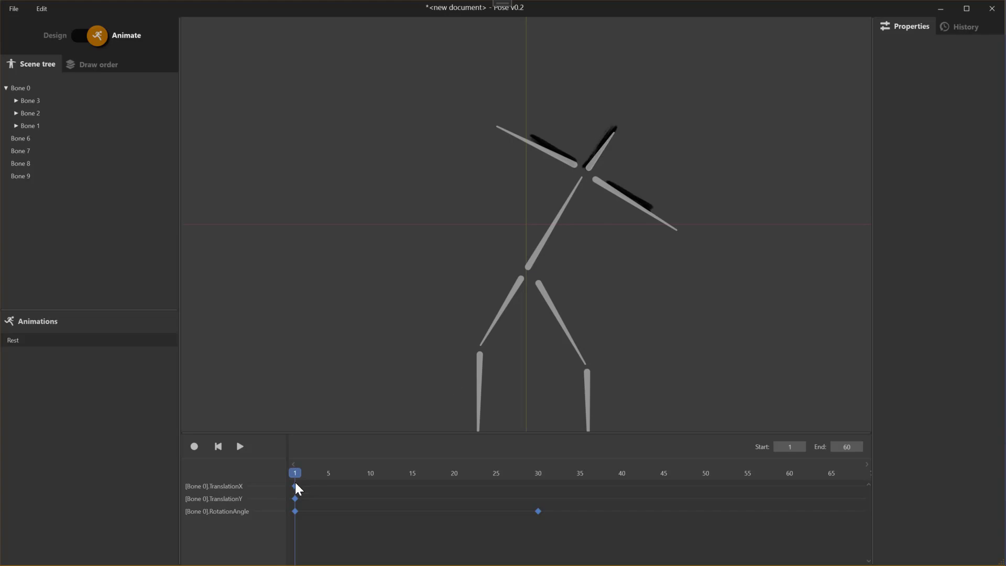
mouse_move(294, 473)
mouse_down()
mouse_move(533, 495)
mouse_move(277, 471)
mouse_move(483, 477)
mouse_move(442, 488)
mouse_move(295, 481)
mouse_move(528, 488)
mouse_move(293, 470)
mouse_up()
click(549, 307)
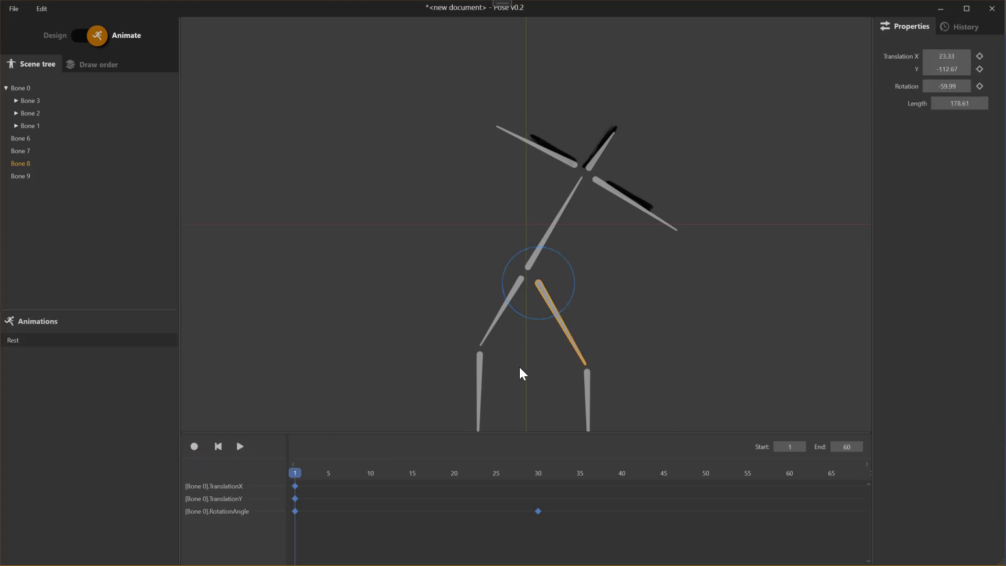
click(195, 446)
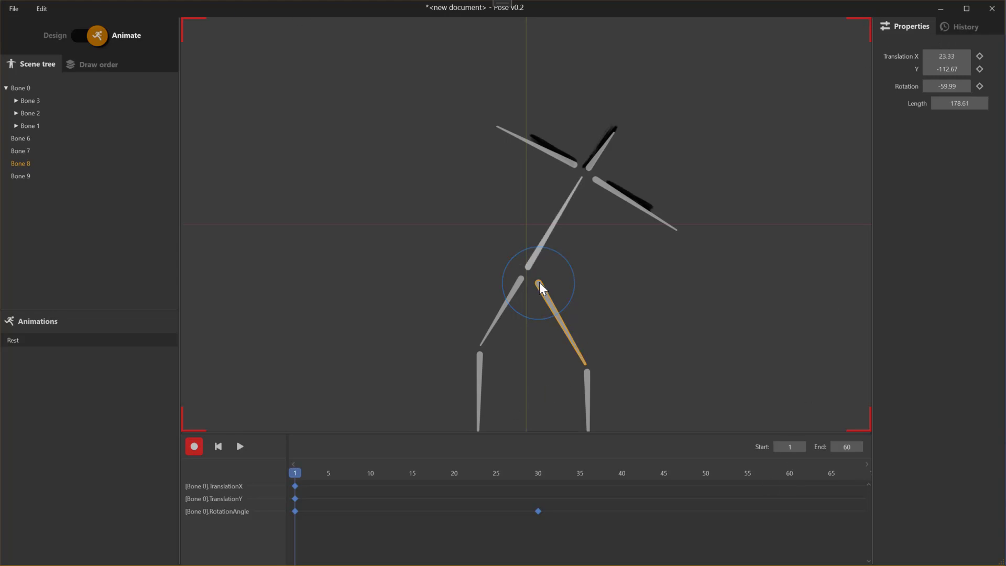
drag(564, 310, 483, 296)
click(503, 308)
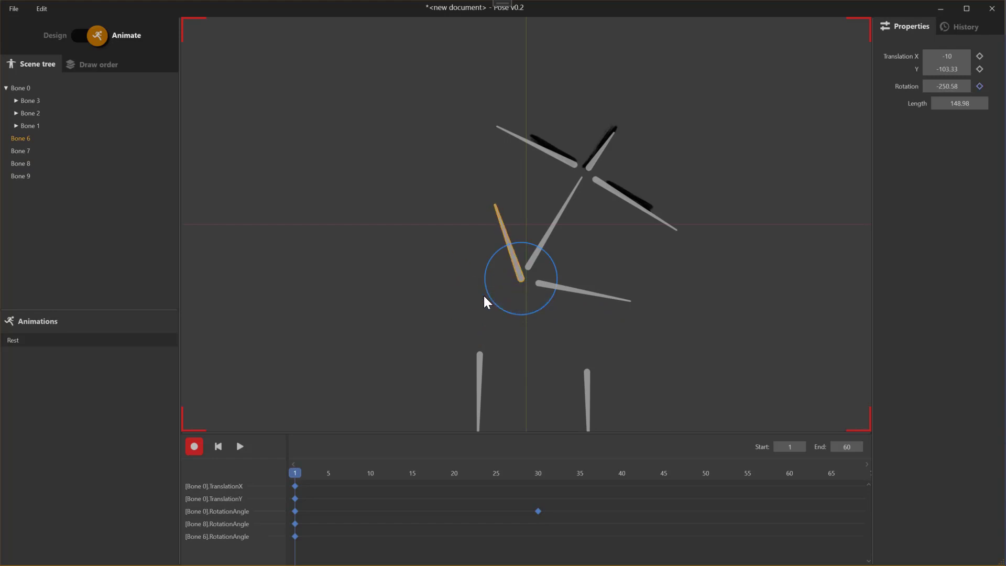
- Key Bone 6 swung down to the lower left and Bone 8 at about 77 degrees on frame 30, ending back at frame 1
drag(299, 471, 539, 481)
drag(509, 244, 463, 342)
click(598, 296)
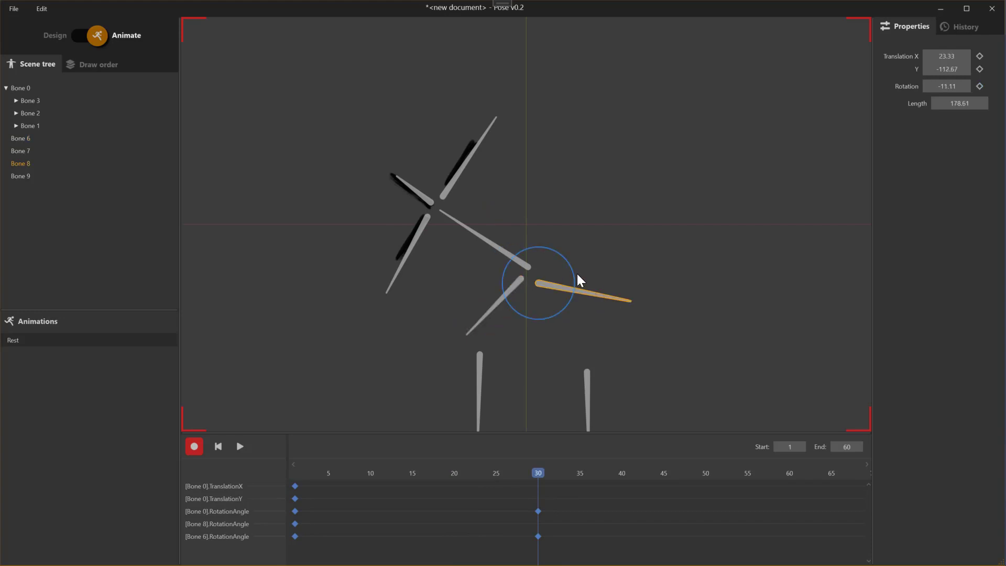
drag(570, 258, 505, 237)
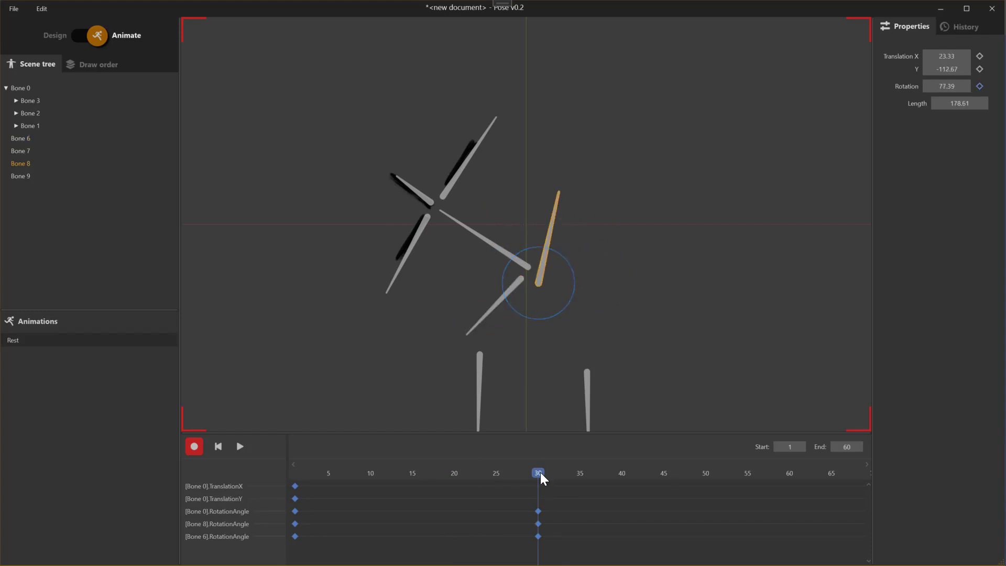
drag(541, 473, 288, 464)
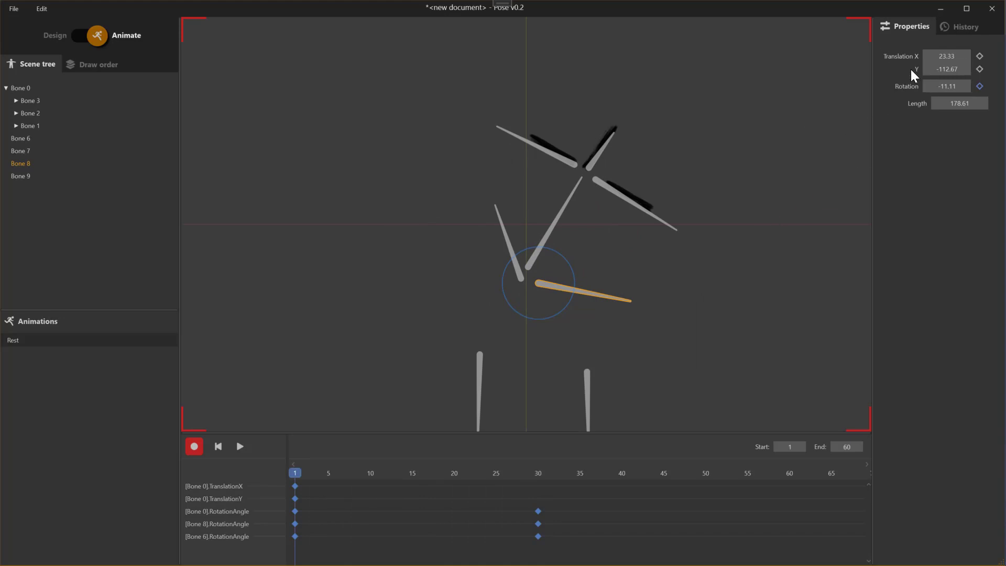
- Open the document's history and look through the recorded actions from the first to the latest
click(951, 27)
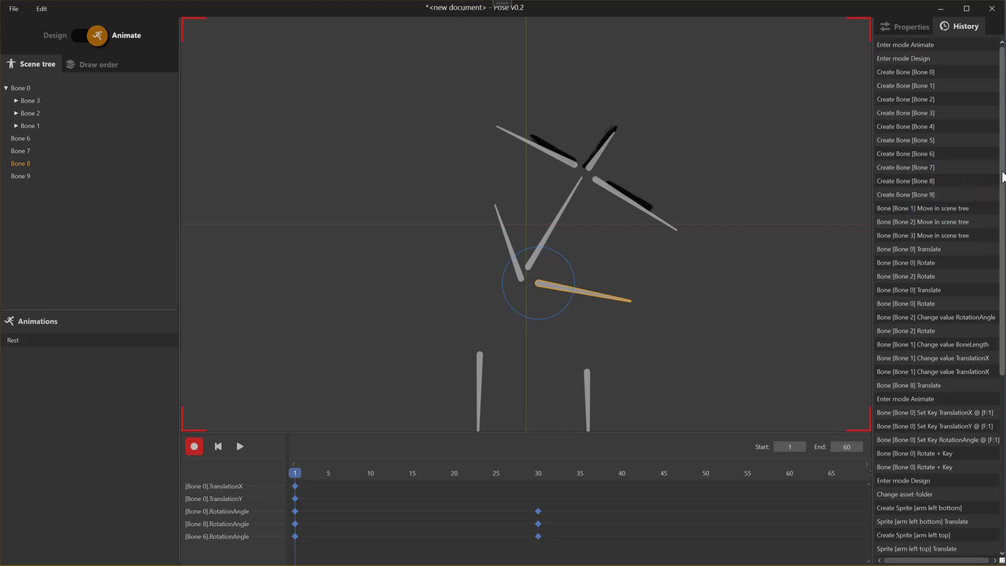
drag(1002, 177, 1002, 350)
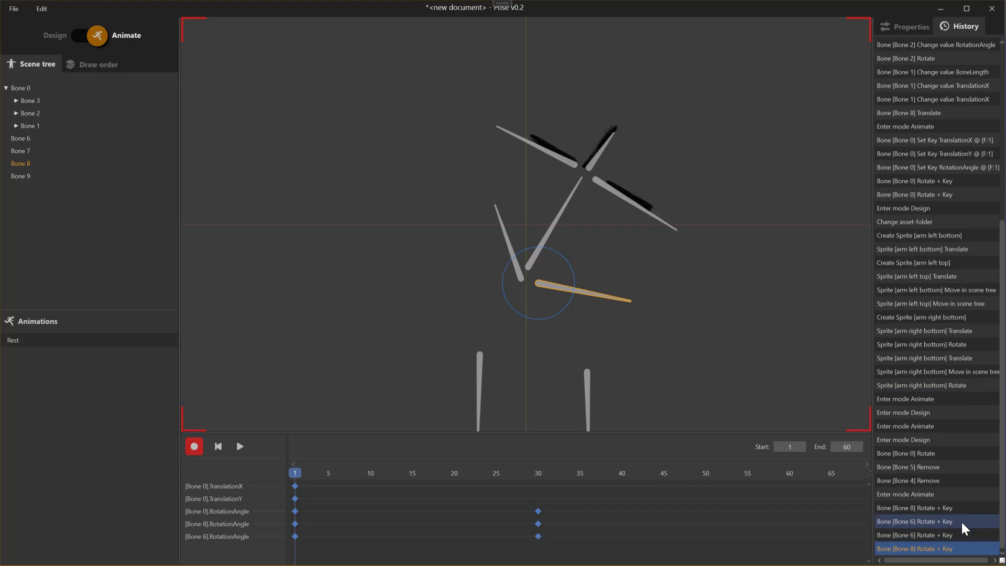
drag(1001, 367, 1002, 173)
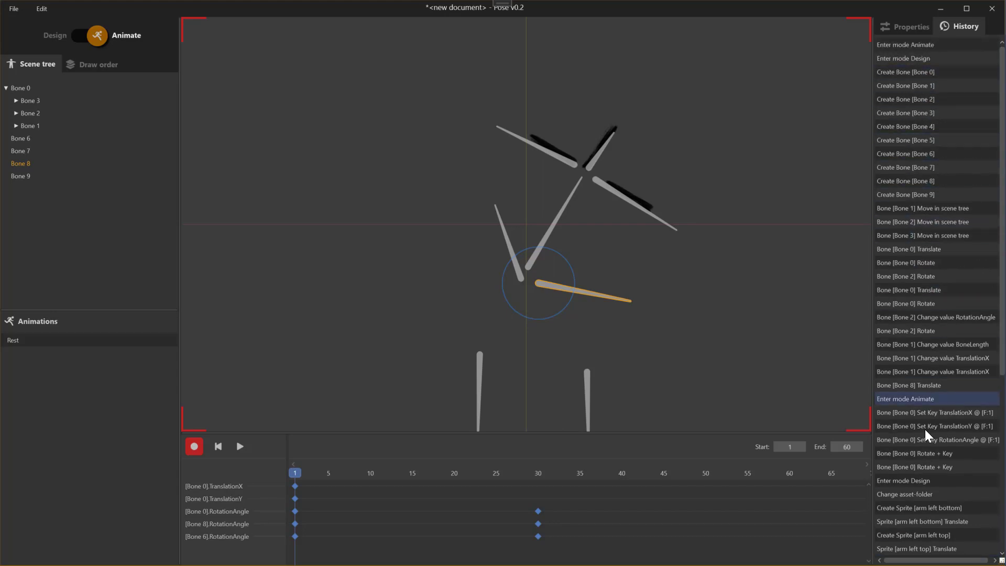
scroll(926, 469, down, 7)
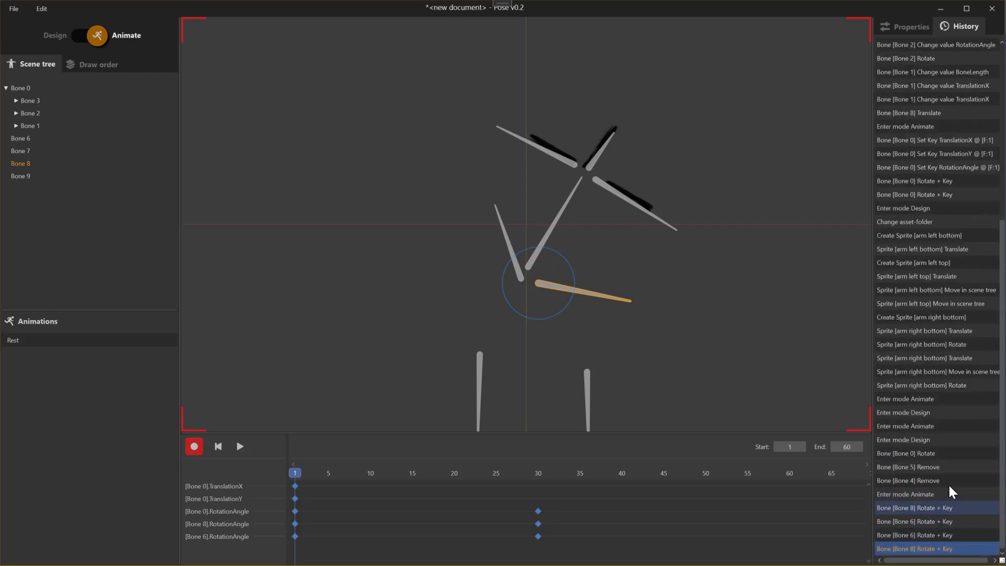
scroll(955, 397, up, 7)
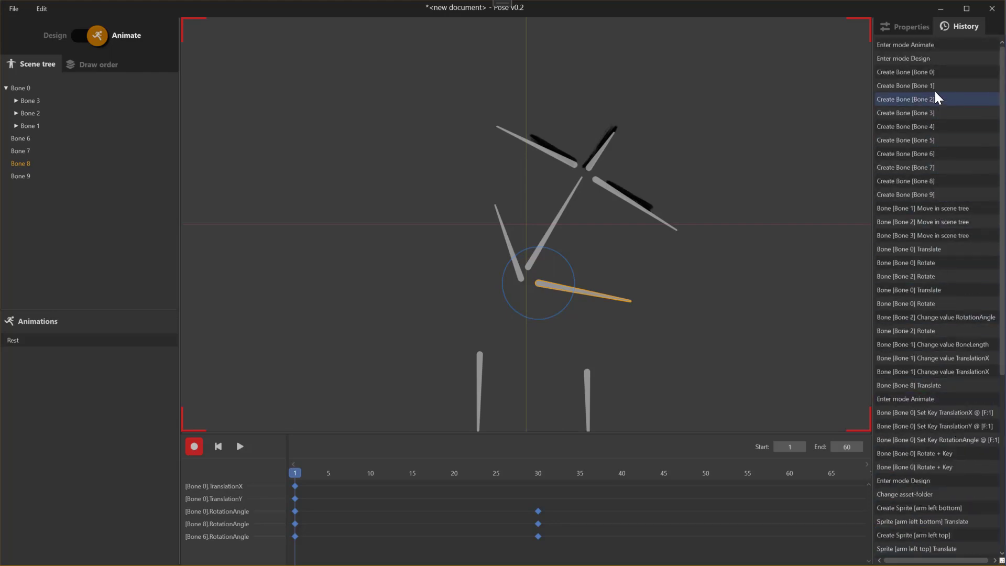
scroll(917, 382, down, 7)
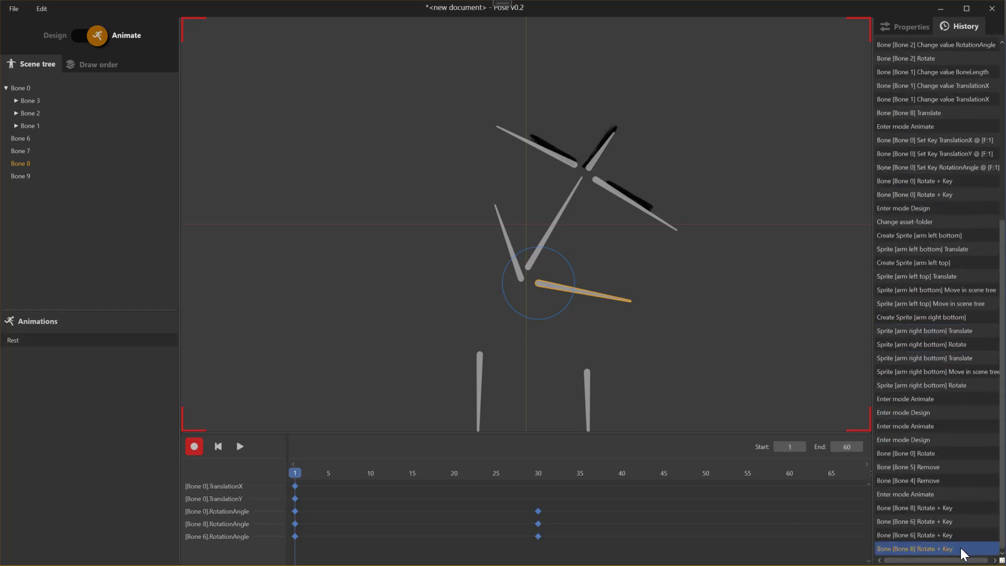
- Jump back in the history to Bone 1's scene tree move and Bone 0's TranslationY key, and restore the latest state
drag(959, 551, 933, 552)
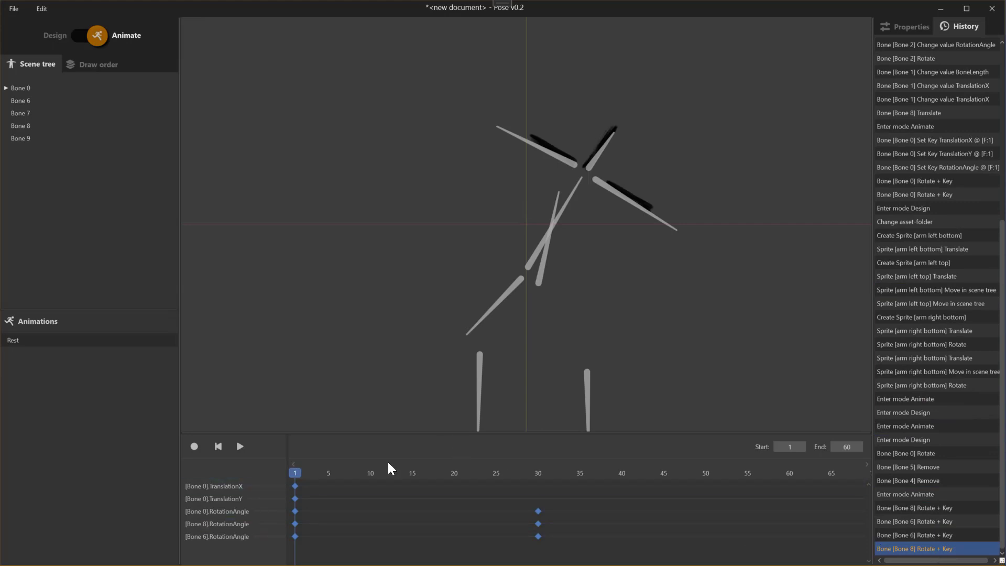
mouse_move(296, 477)
mouse_down()
mouse_move(526, 479)
mouse_move(285, 476)
mouse_move(571, 477)
mouse_move(295, 478)
mouse_up()
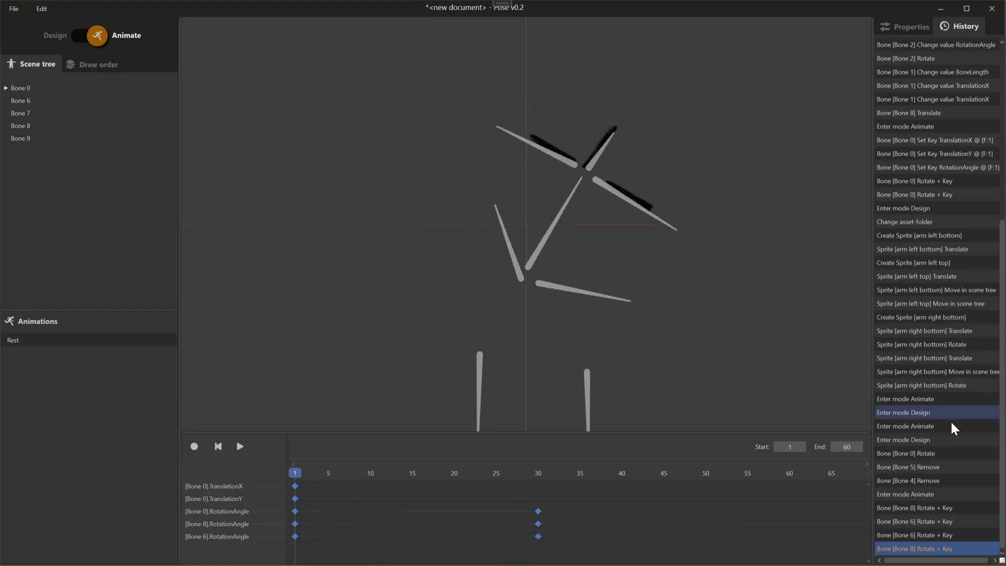
scroll(949, 244, up, 7)
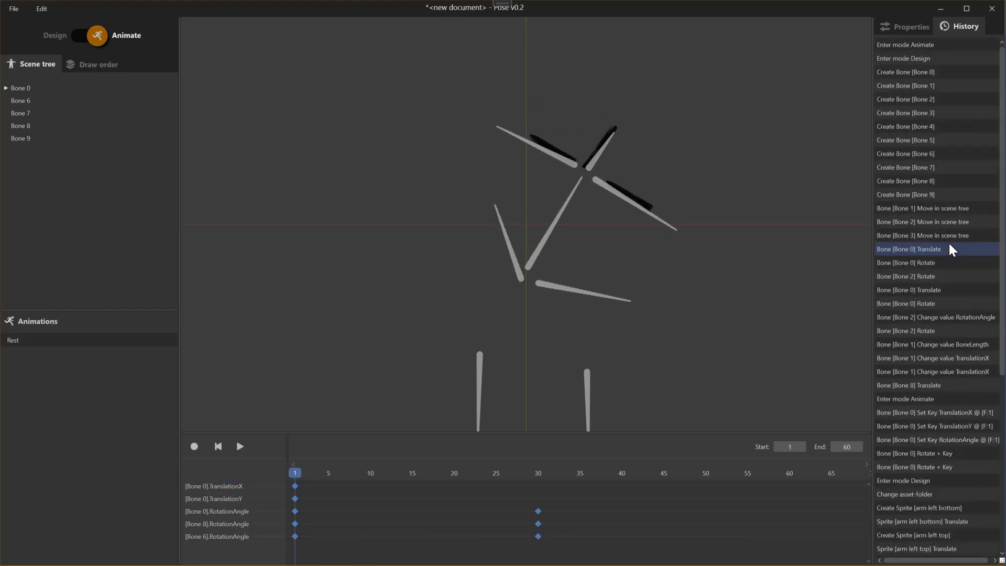
click(937, 208)
click(950, 432)
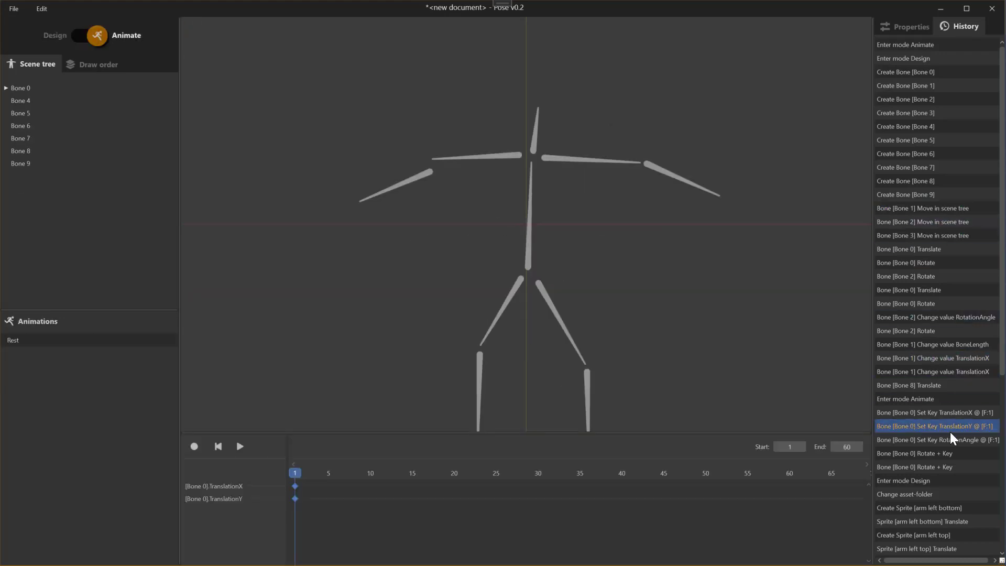
scroll(950, 435, down, 8)
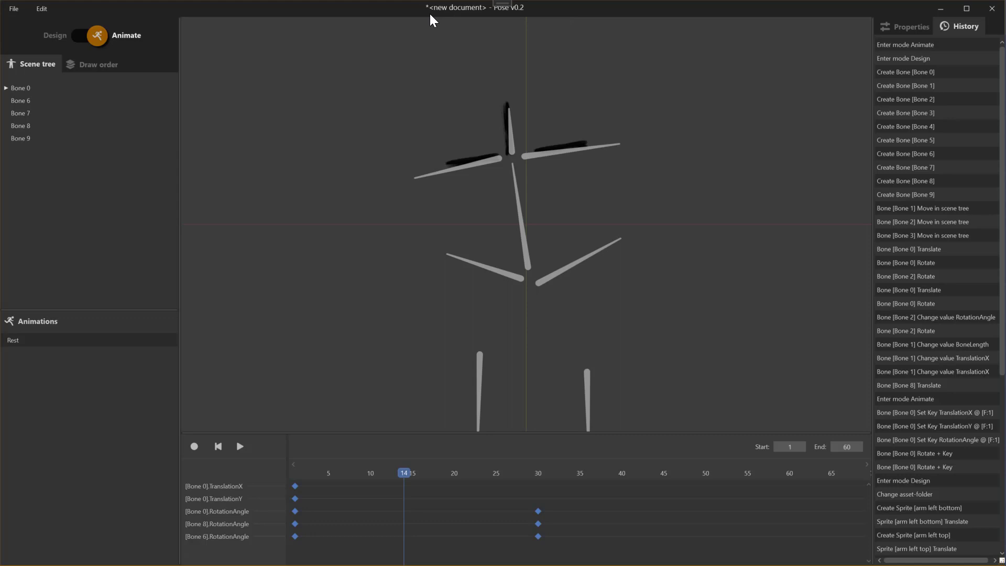
- Save the document as rubbish in the demo folder on the C: drive
click(19, 8)
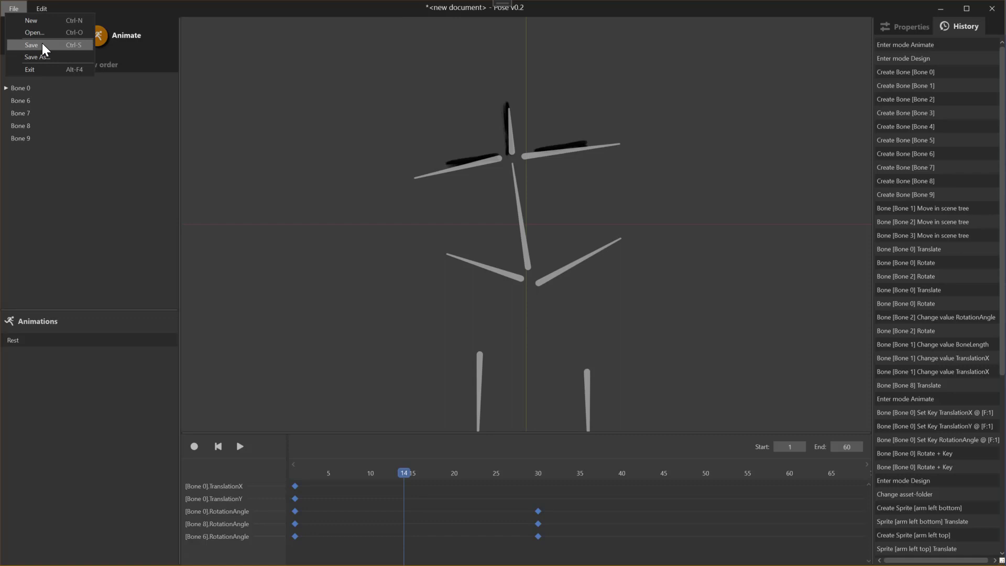
click(42, 45)
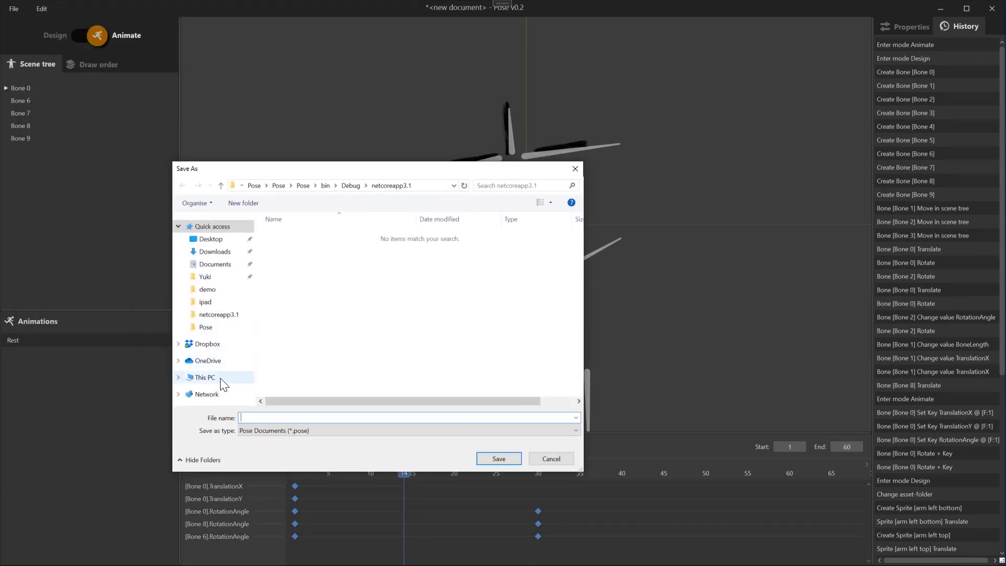
click(220, 377)
click(330, 375)
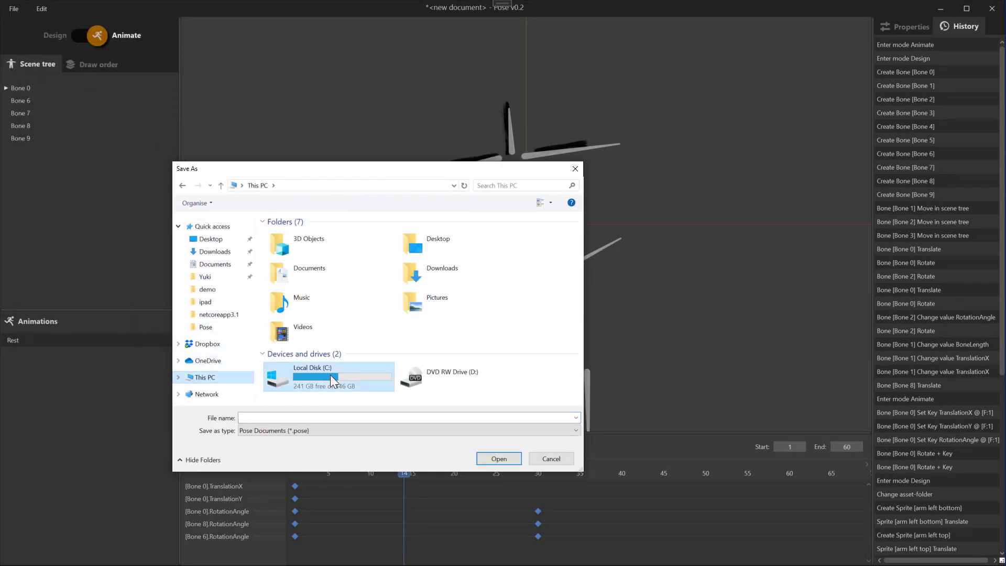
double_click(301, 381)
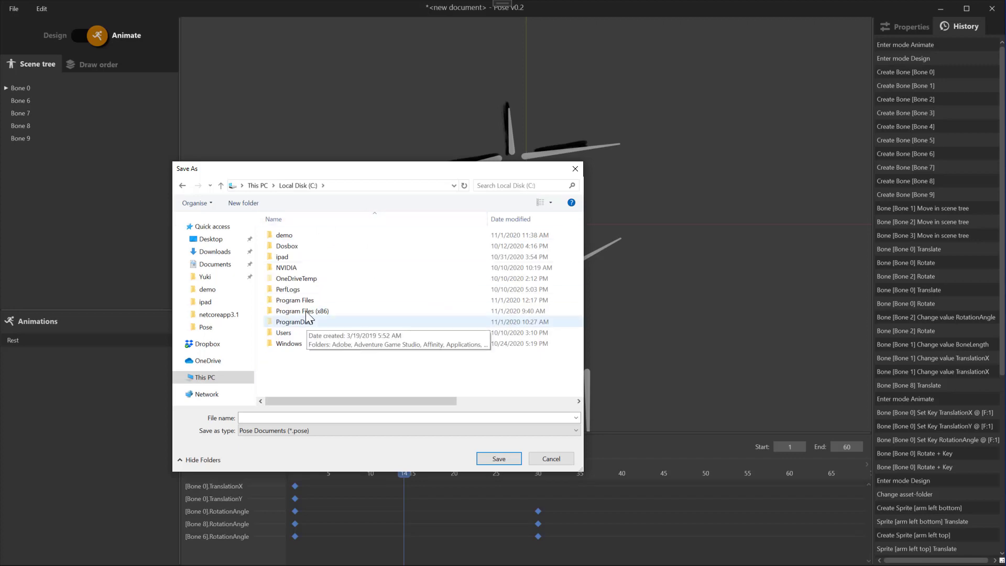
double_click(288, 237)
click(287, 417)
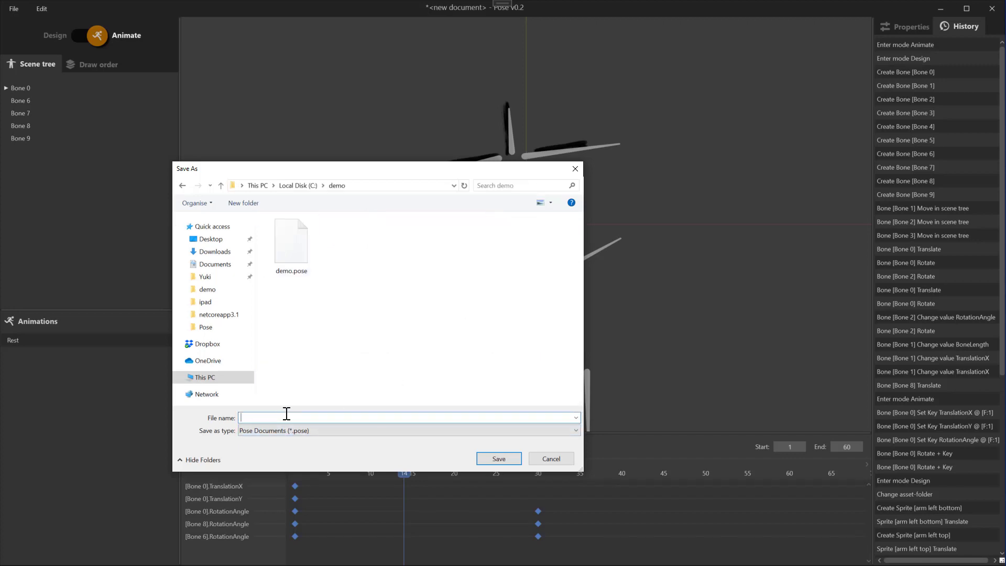
text(rubbish)
key(Return)
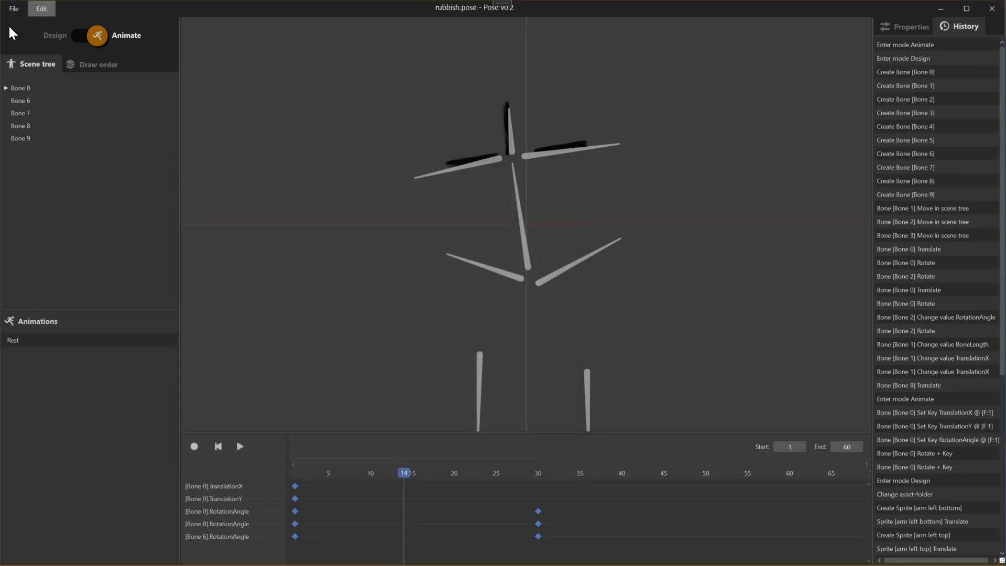
- Start a new empty document, and reopen rubbish.pose in Animate mode
click(13, 15)
click(30, 21)
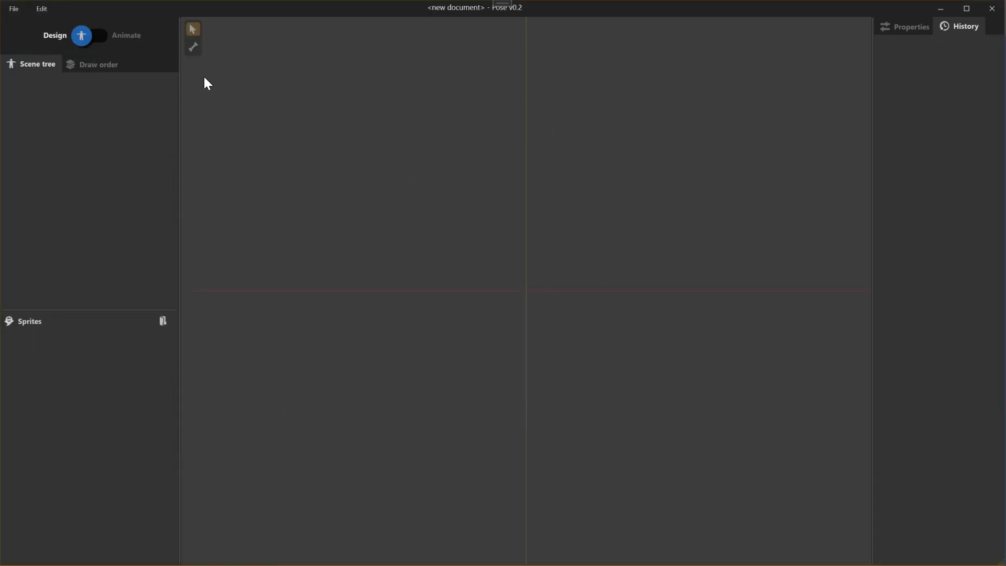
click(23, 15)
click(34, 29)
double_click(179, 88)
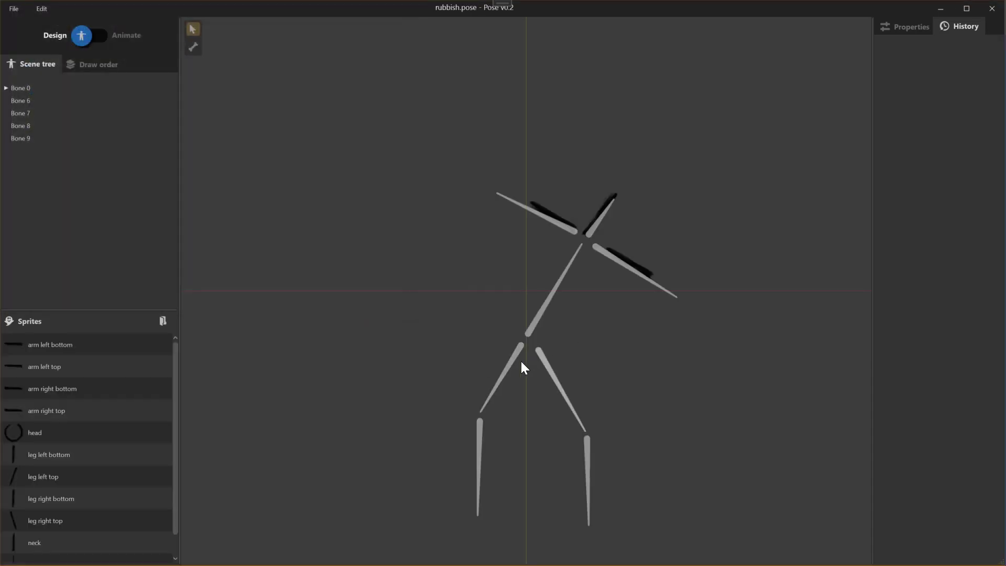
click(124, 38)
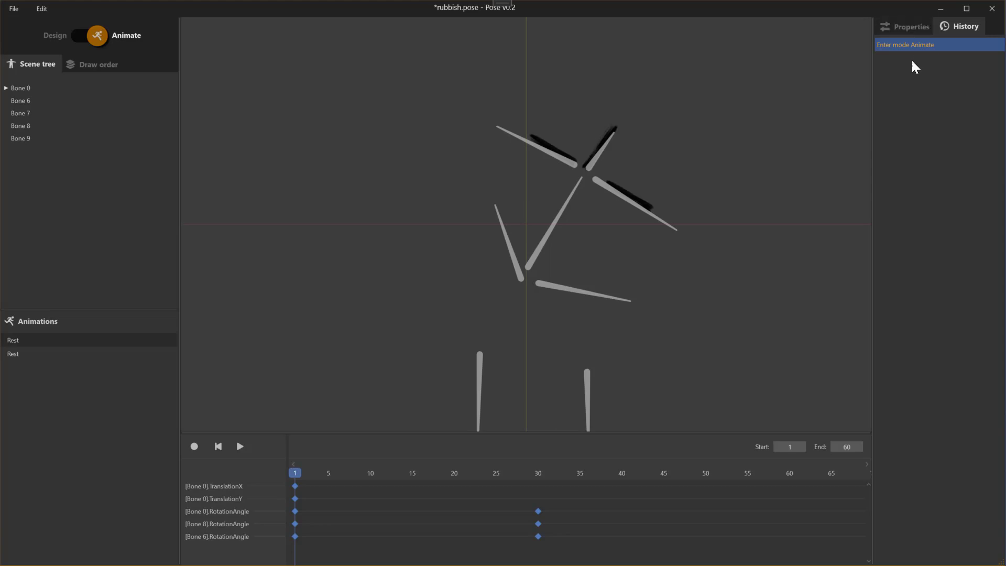
- Scrub the rubbish animation to frame 8, and open demo.pose from the demo folder in its place
drag(296, 473, 353, 473)
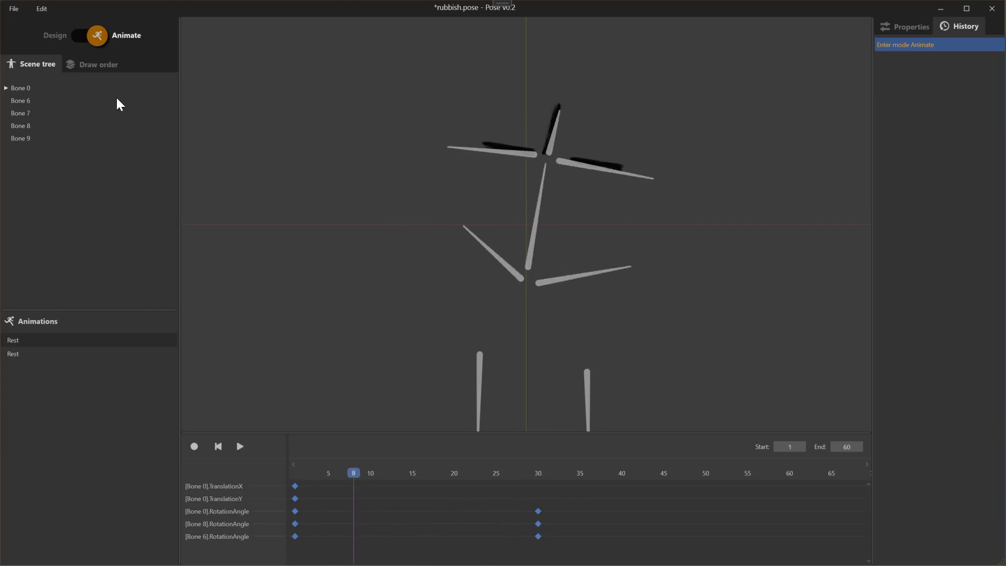
click(21, 7)
click(45, 32)
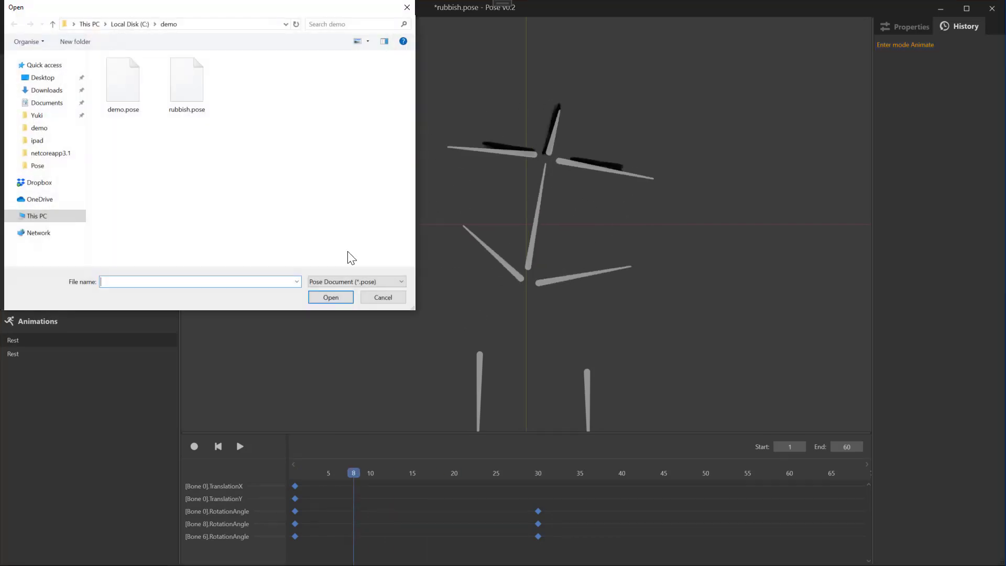
double_click(131, 81)
click(513, 322)
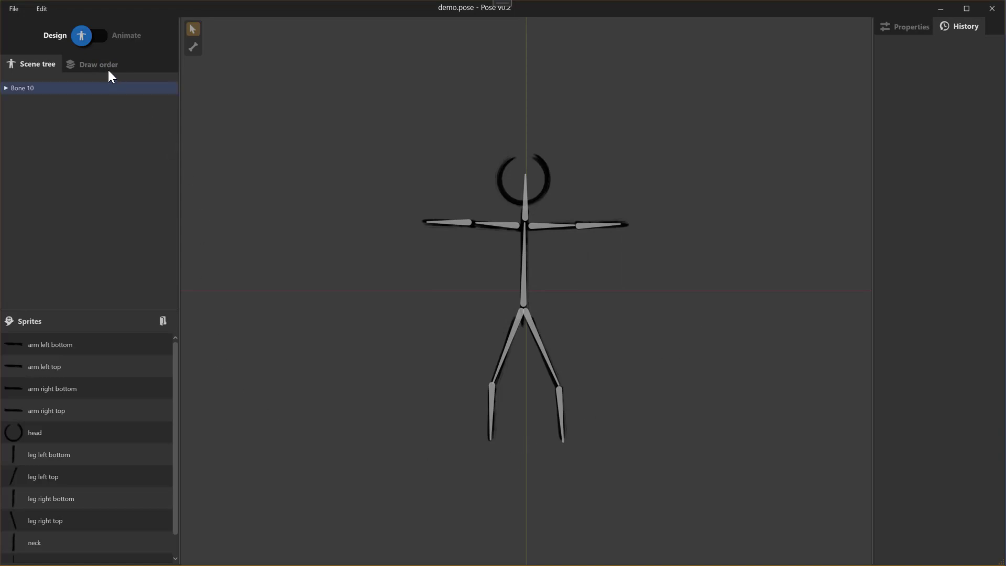
- Switch demo.pose to Animate mode and scrub through the stick figure's animation from the first frame to the end
click(89, 35)
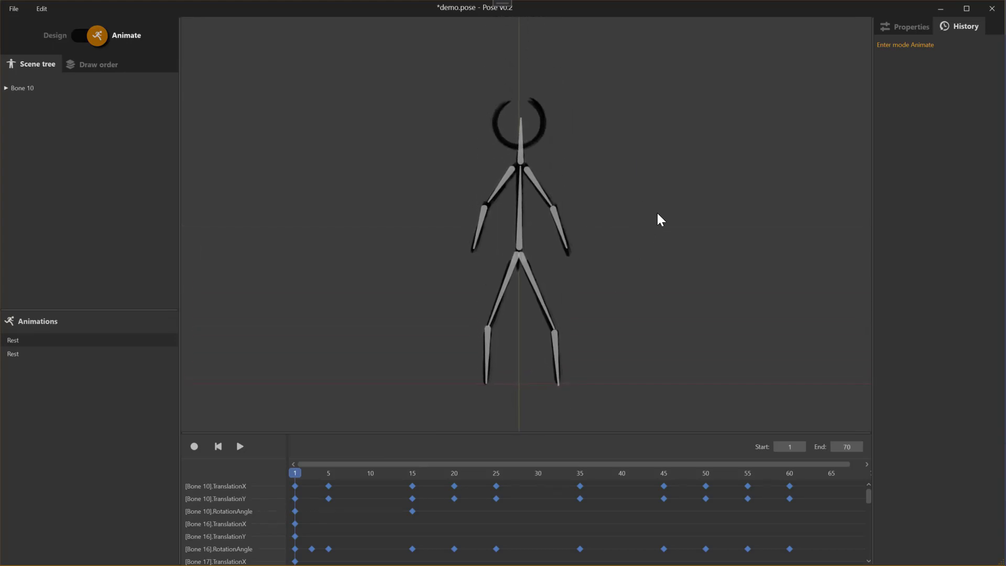
scroll(663, 214, down, 3)
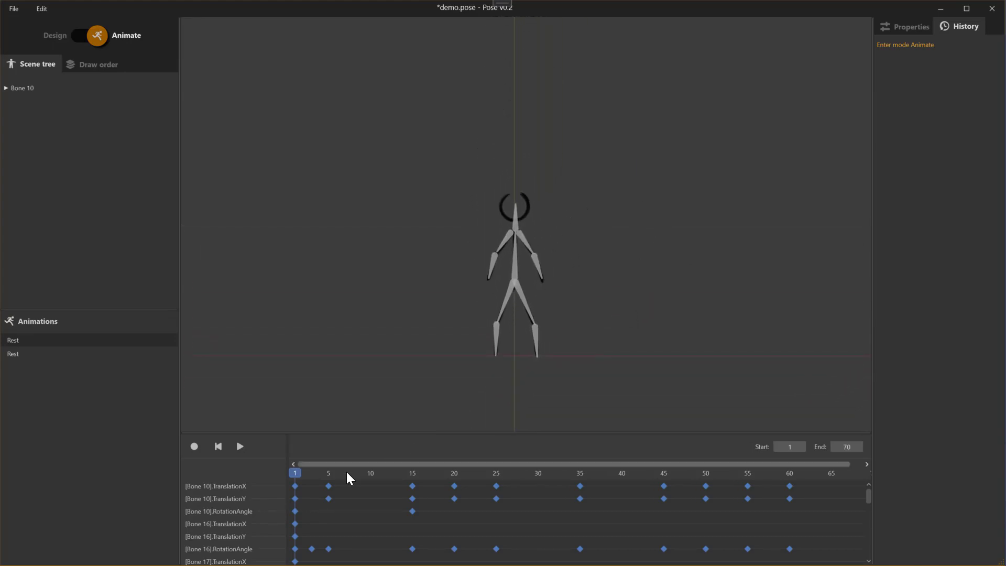
drag(336, 473, 886, 489)
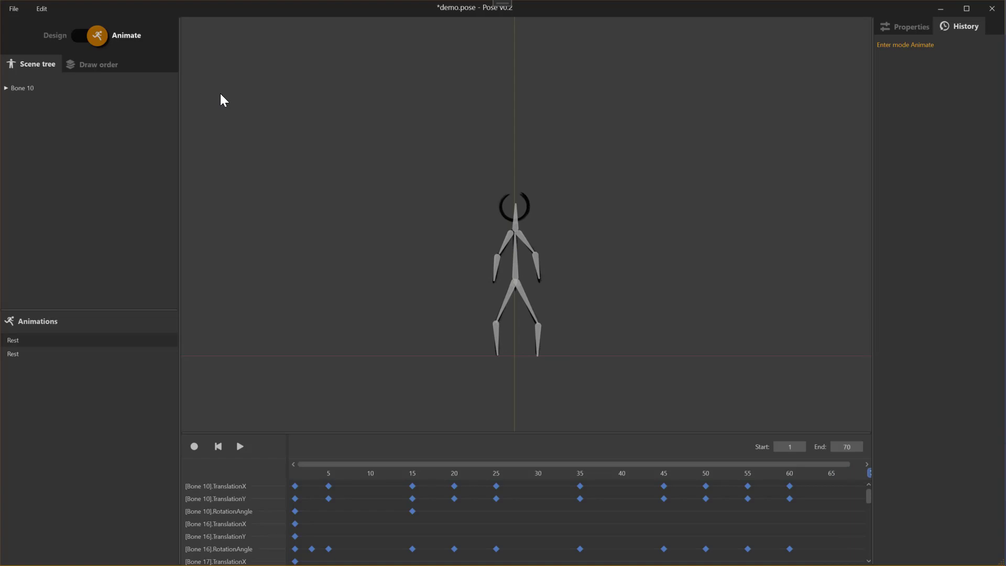
- Expand Bone 10 in the scene tree and save demo.pose
click(103, 66)
click(45, 63)
click(6, 88)
click(12, 10)
click(29, 47)
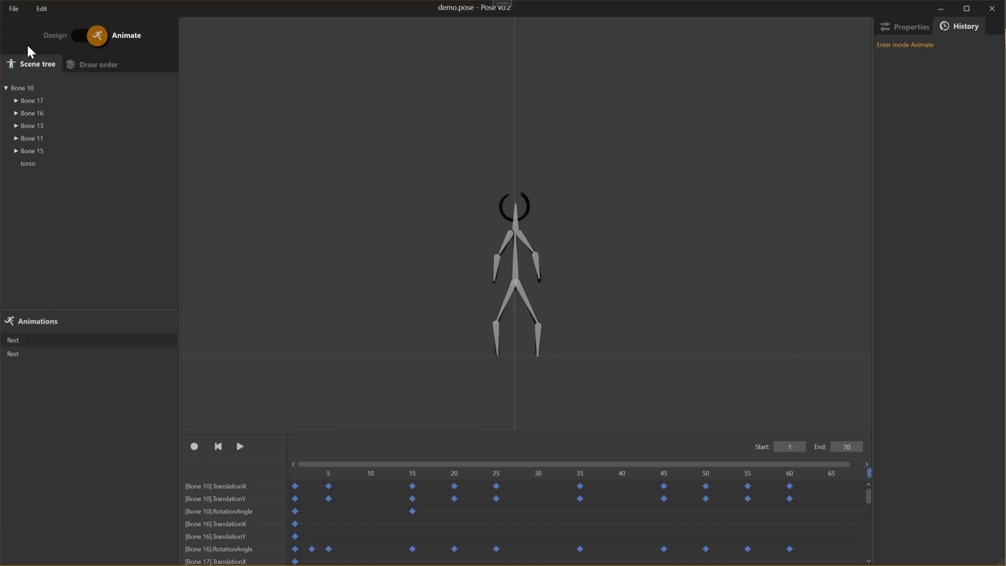
click(14, 9)
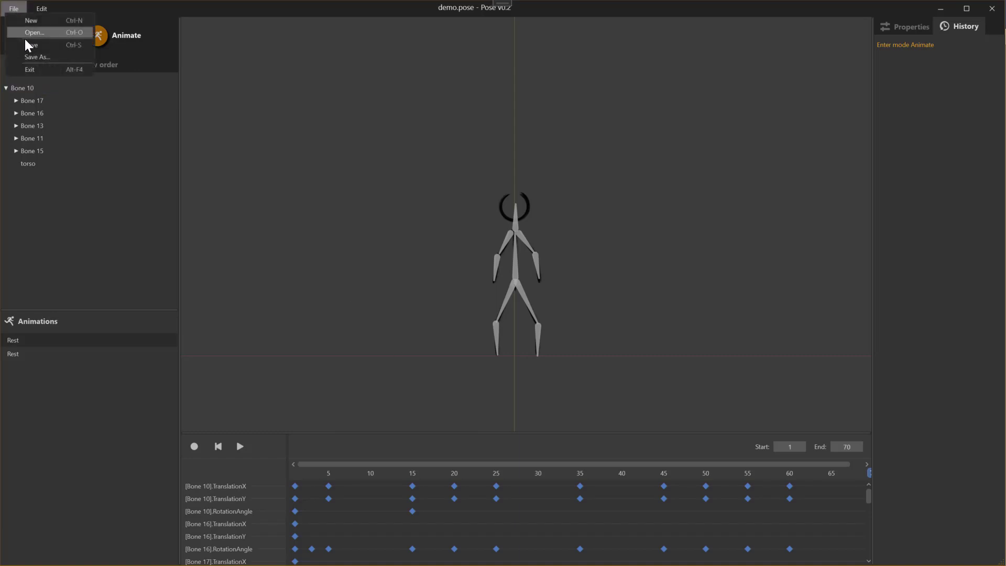
click(36, 57)
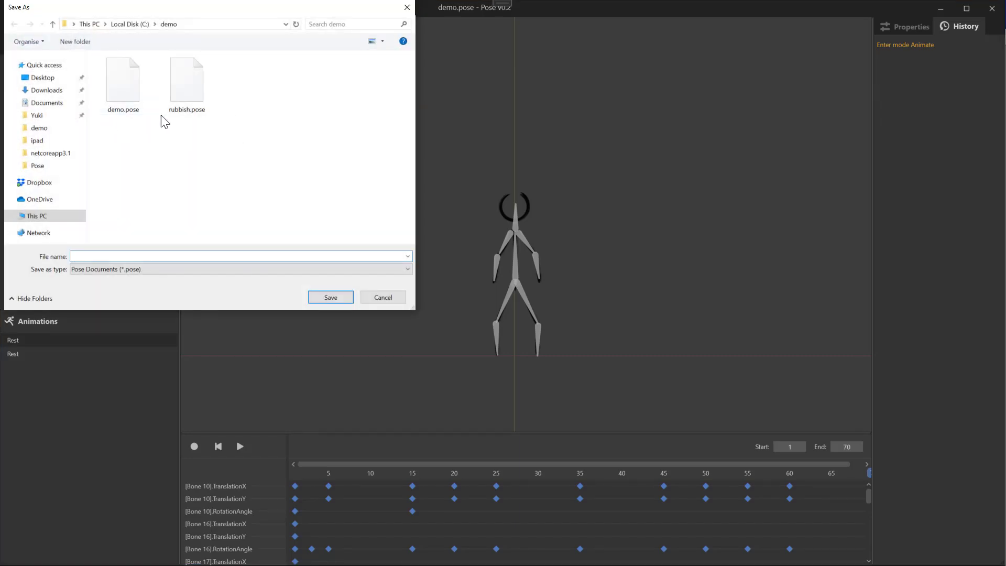
click(391, 300)
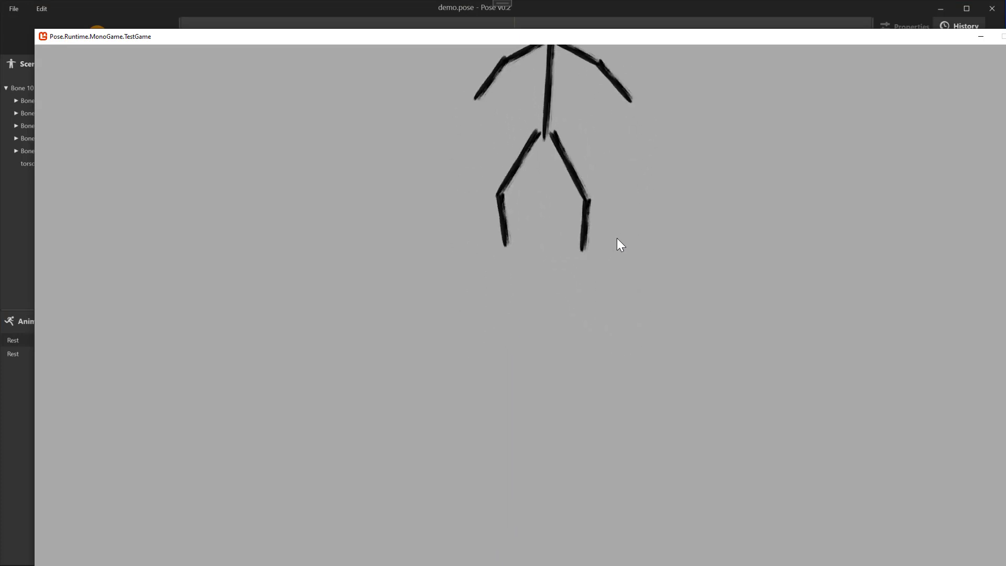
- Reposition the running MonoGame TestGame window to watch the animated stick figure
drag(580, 36, 387, 251)
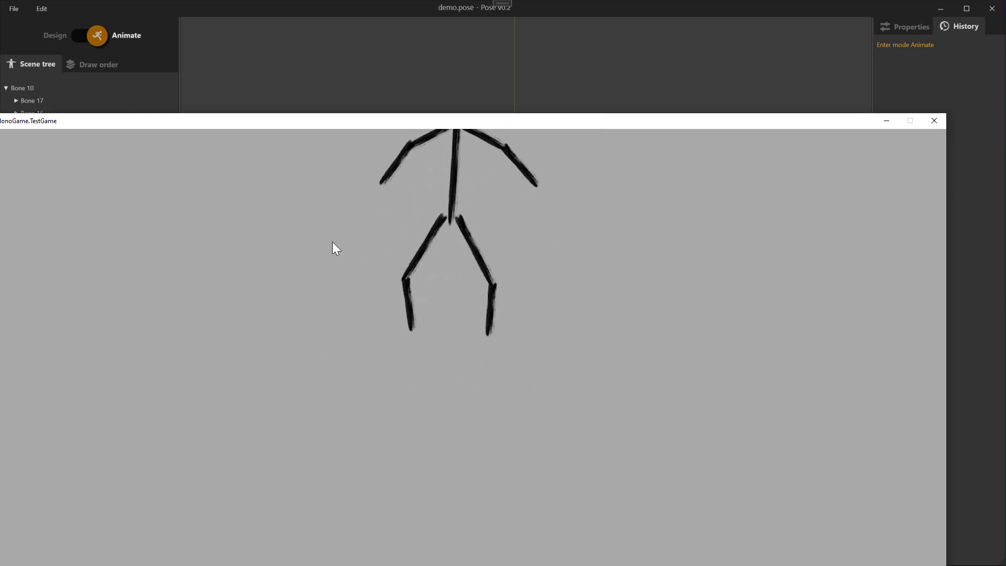
drag(135, 132, 108, 88)
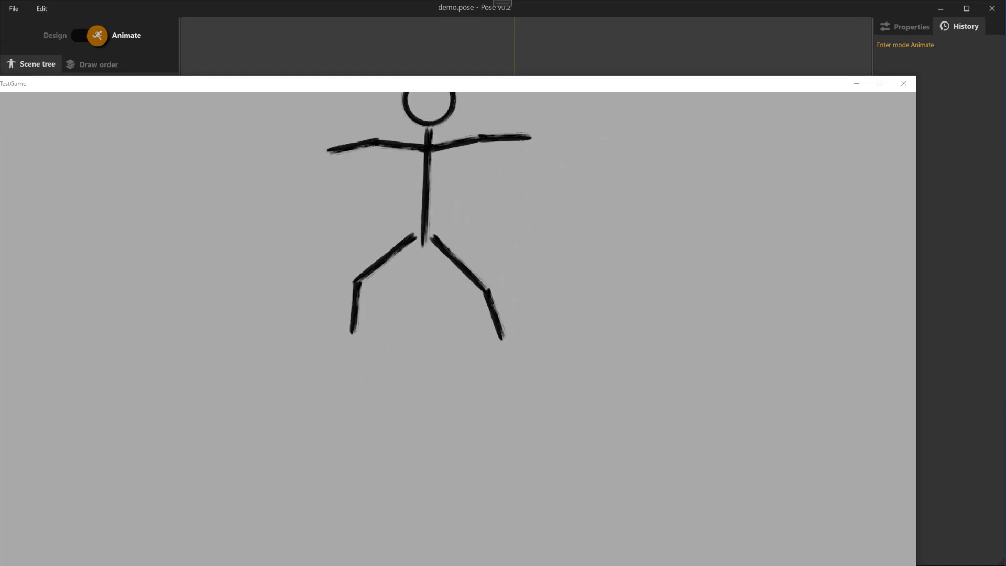
- Switch to Visual Studio and enlarge its window and code editor to show LoadContent in Game1.cs
drag(0, 262, 312, 104)
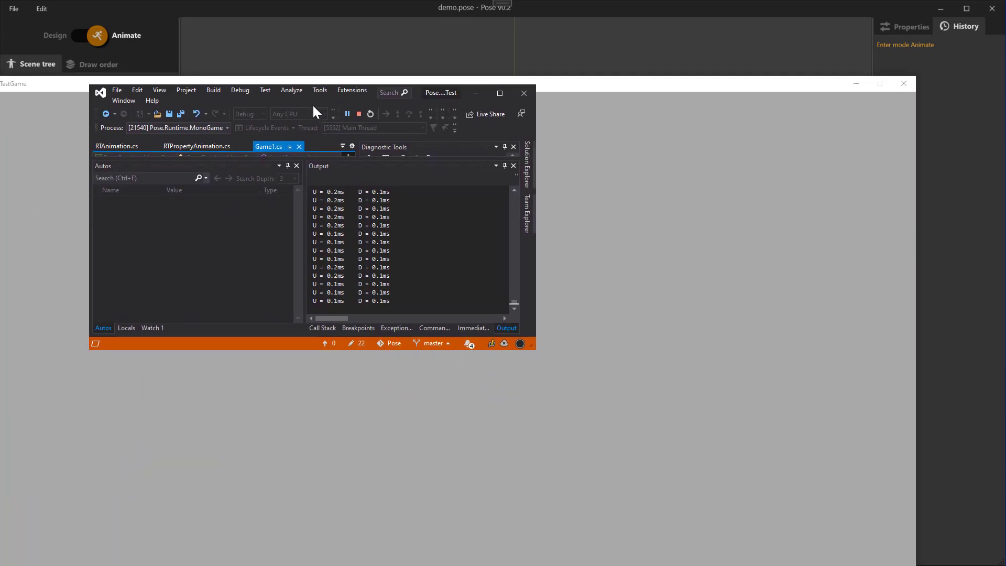
click(499, 95)
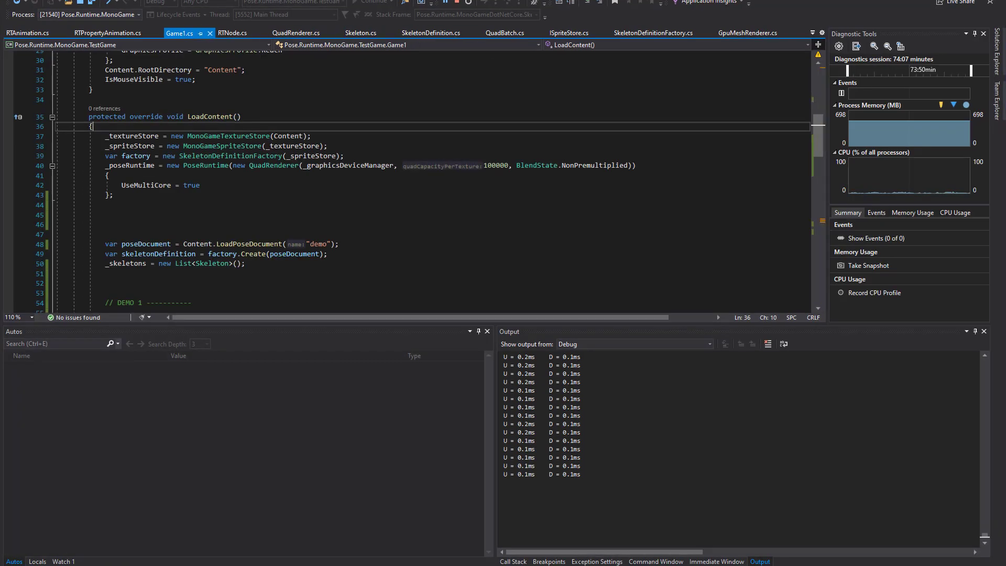
drag(603, 5, 225, 10)
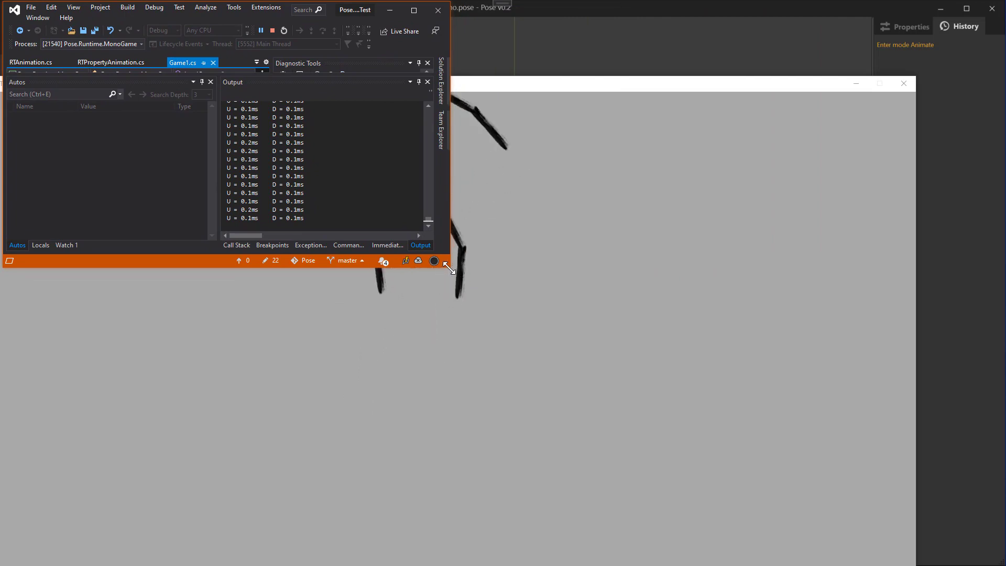
drag(451, 267, 998, 559)
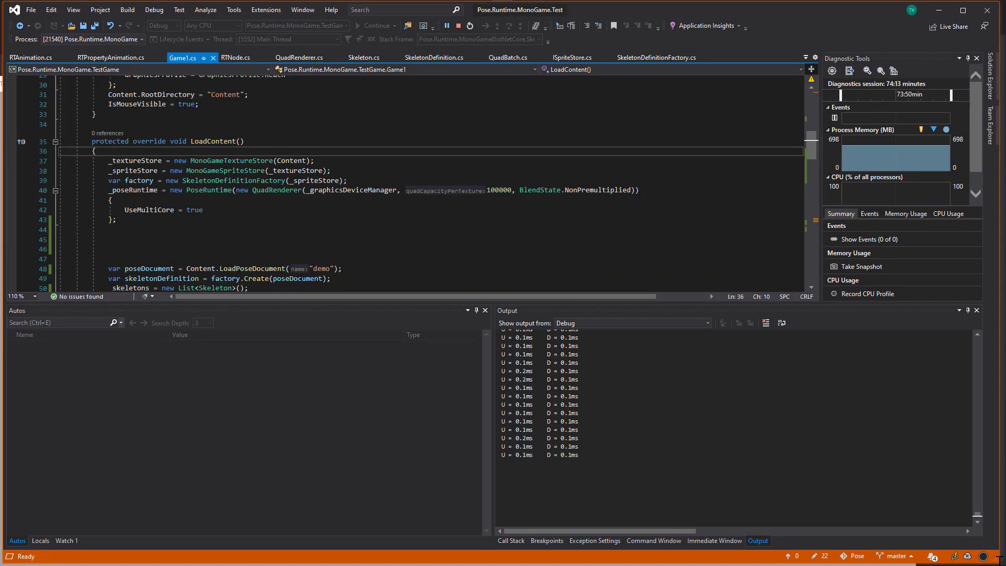
drag(439, 302, 439, 379)
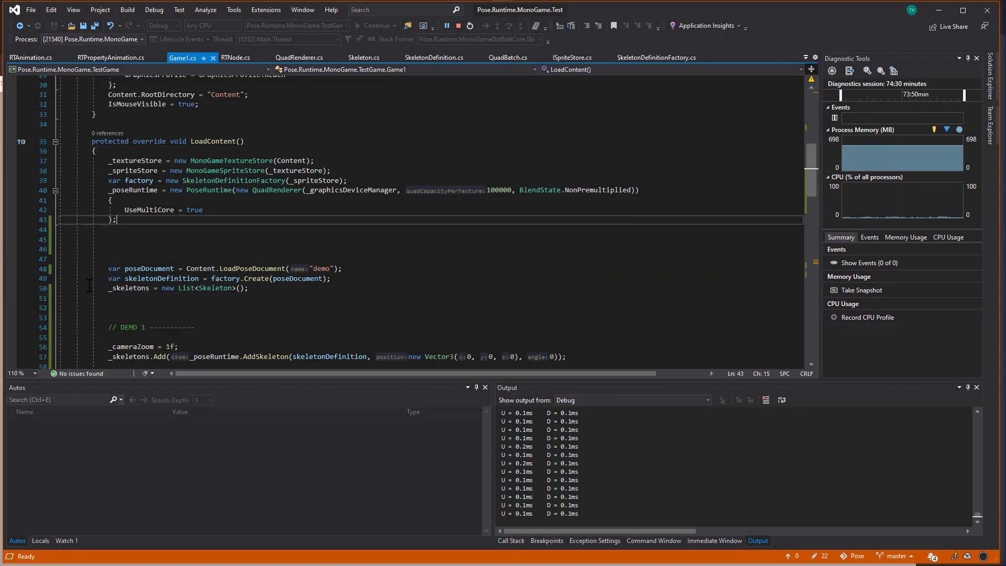
- Minimize the Pose window and return to the LoadContent code of Game1.cs in Visual Studio
click(240, 249)
key(alt+Tab)
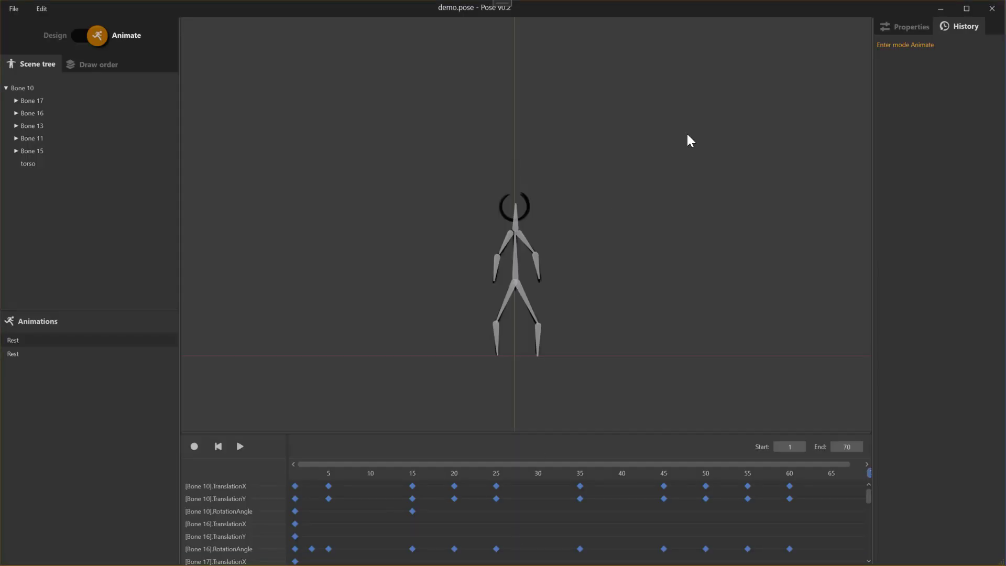
click(942, 8)
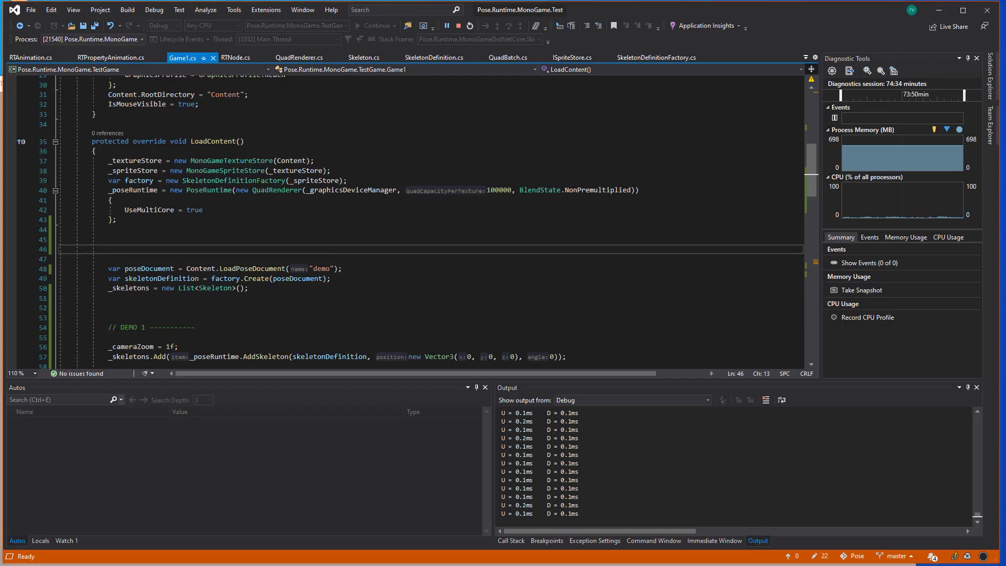
key(alt+Tab)
key(alt+Tab)
click(592, 182)
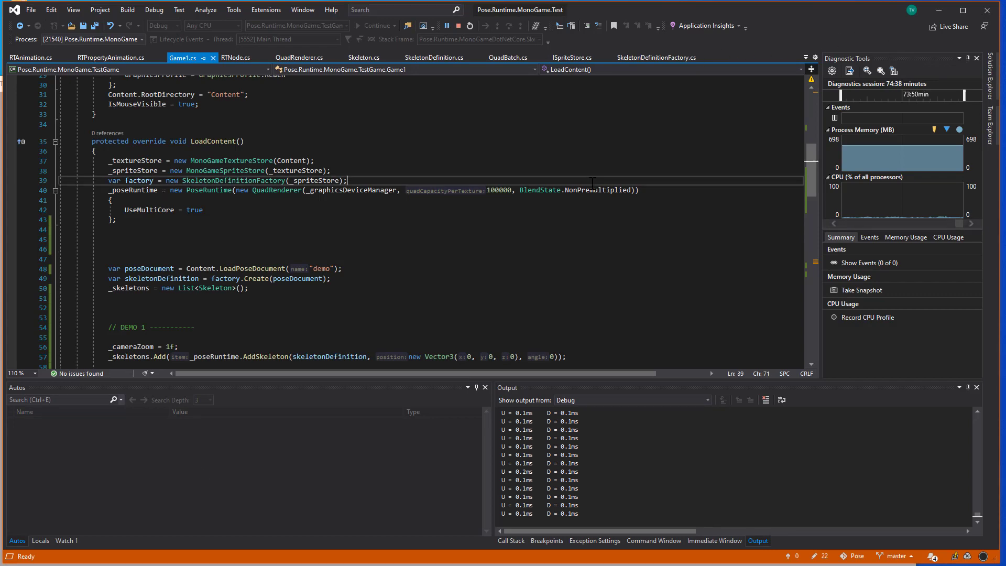
- Stop the debugging session and enlarge the code editor to show the DEMO 1 and DEMO 2 sections
key(shift+F5)
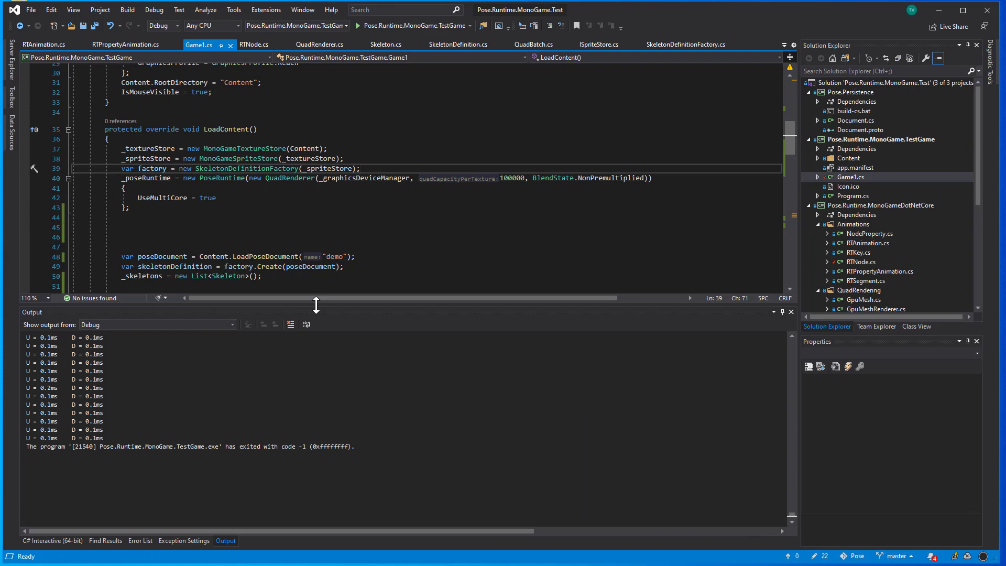
drag(316, 306, 316, 390)
scroll(209, 304, down, 4)
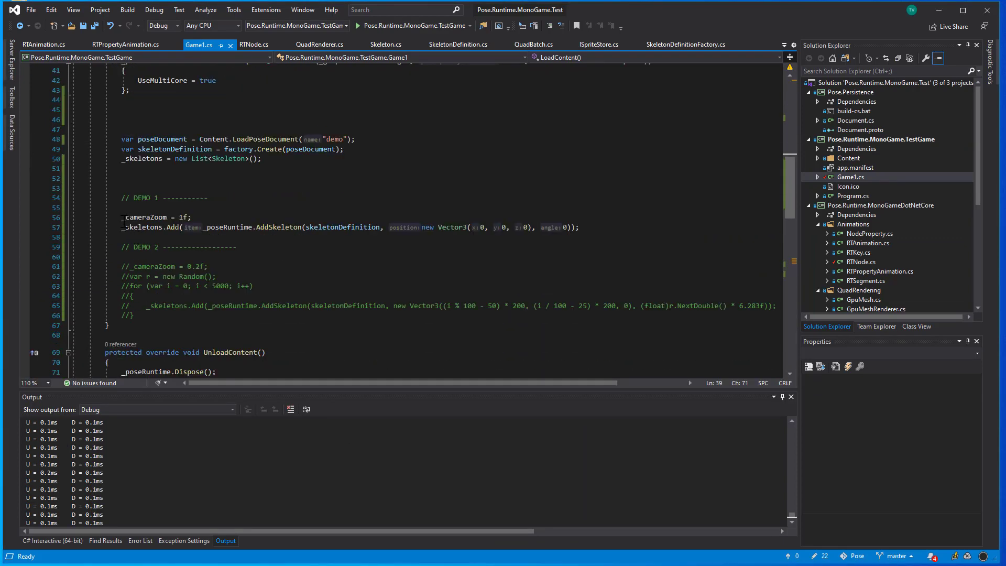
- Comment out the two DEMO 1 lines and uncomment the DEMO 2 block that adds 5000 skeletons
drag(123, 219, 123, 229)
text(//)
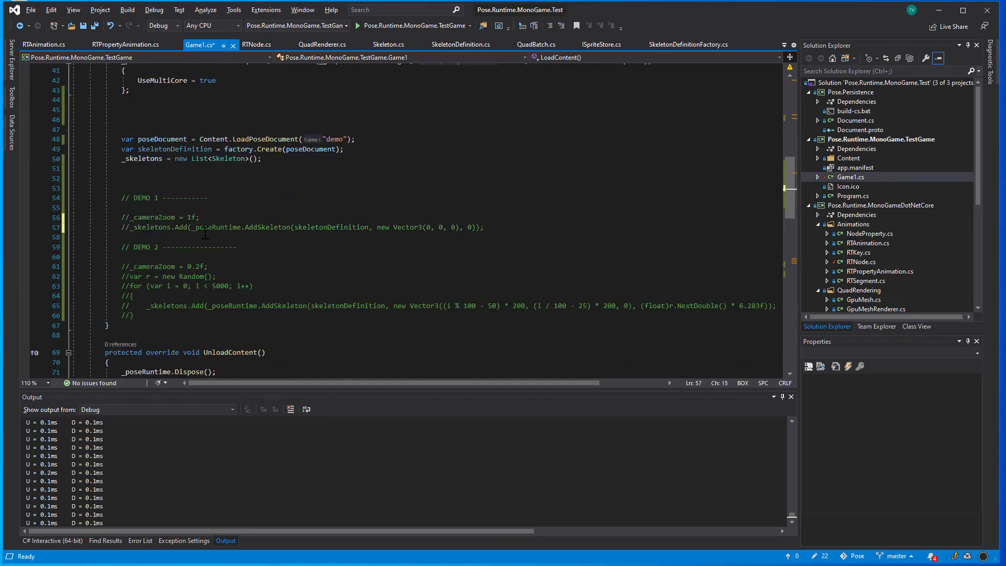
drag(121, 266, 135, 318)
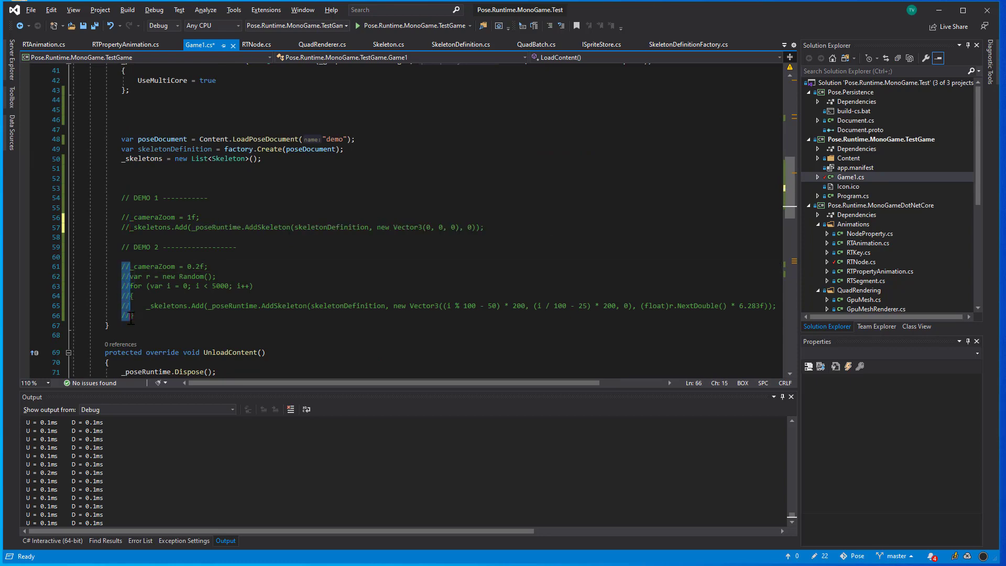
key(Delete)
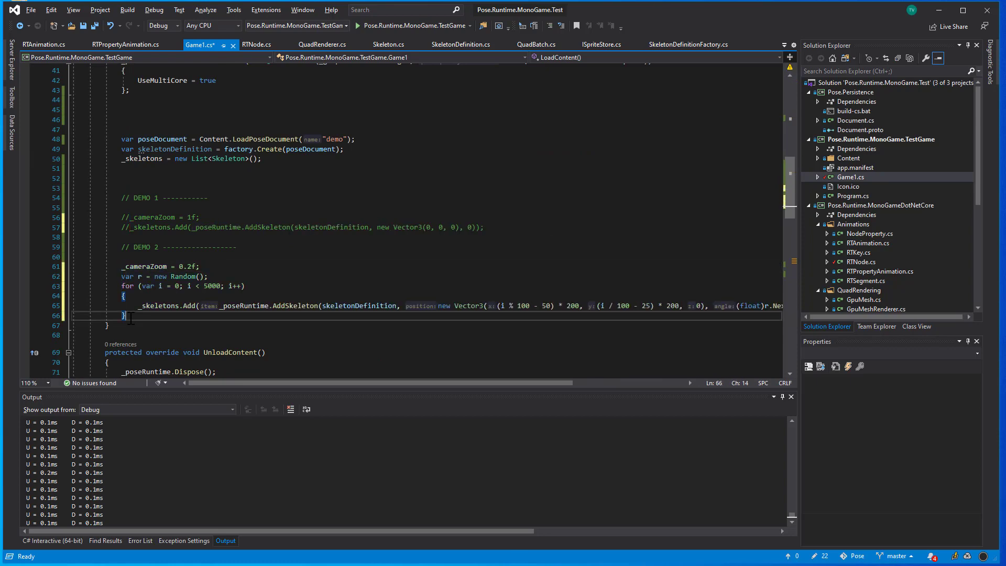
- Run the test game with debugging to view the DEMO 2 skeletons
key(F5)
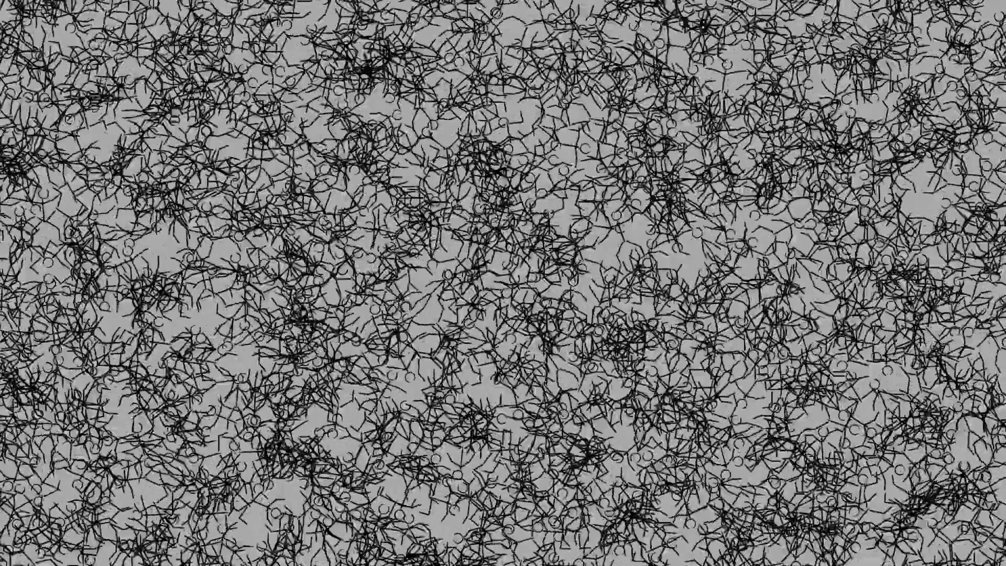
key(F11)
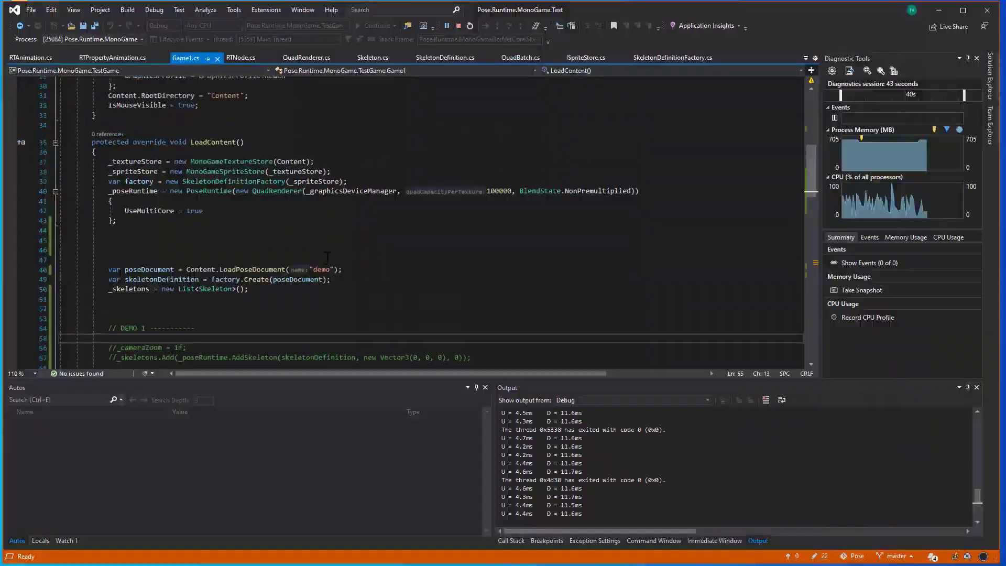
- Delete three surplus blank lines above the poseDocument declaration in LoadContent
scroll(317, 263, up, 3)
click(205, 164)
scroll(205, 155, down, 2)
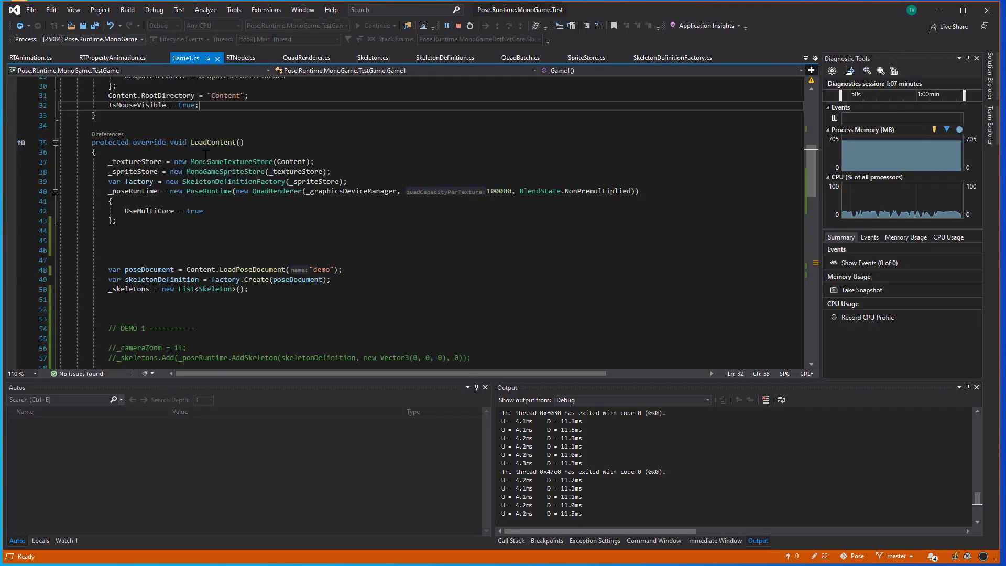
click(160, 233)
key(Delete)
key(Delete)
key(Delete)
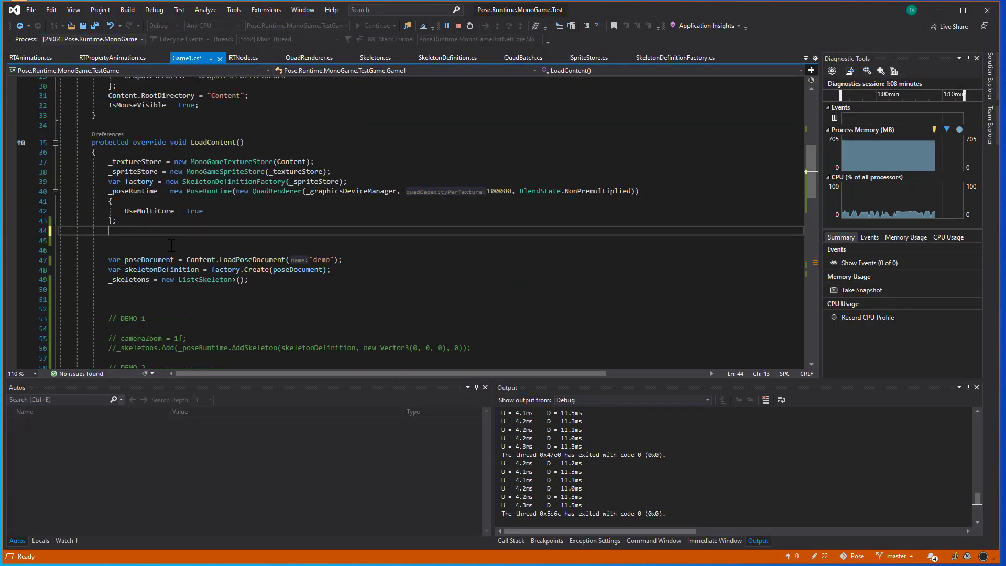
- Examine in LoadContent how the texture store, sprite store and SkeletonDefinitionFactory are created and passed on
double_click(231, 162)
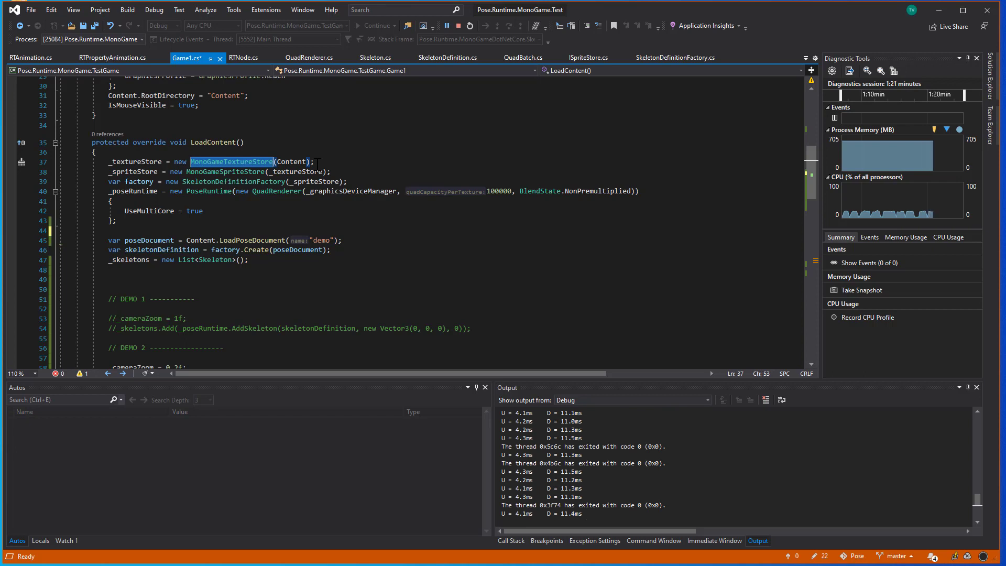
double_click(225, 172)
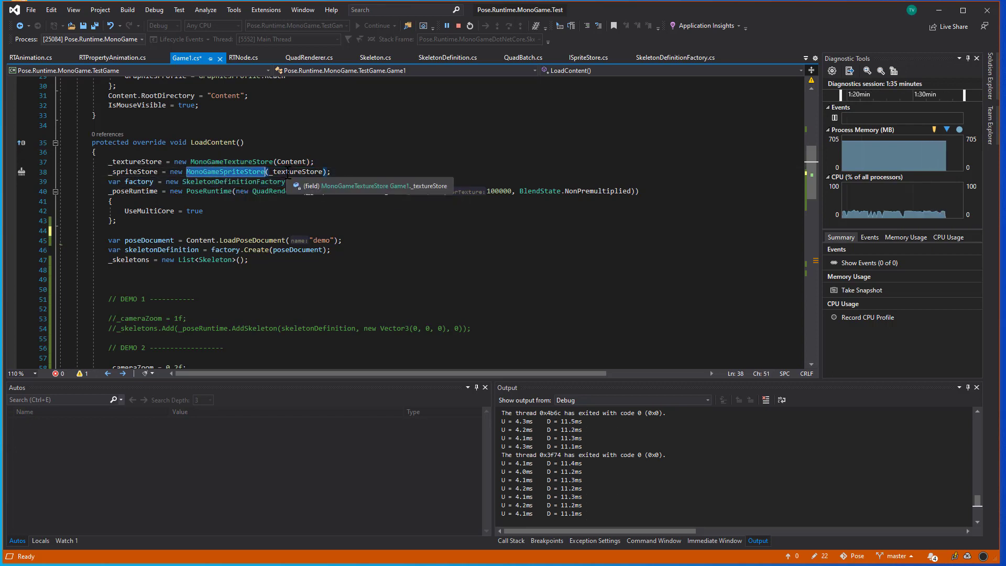
click(147, 163)
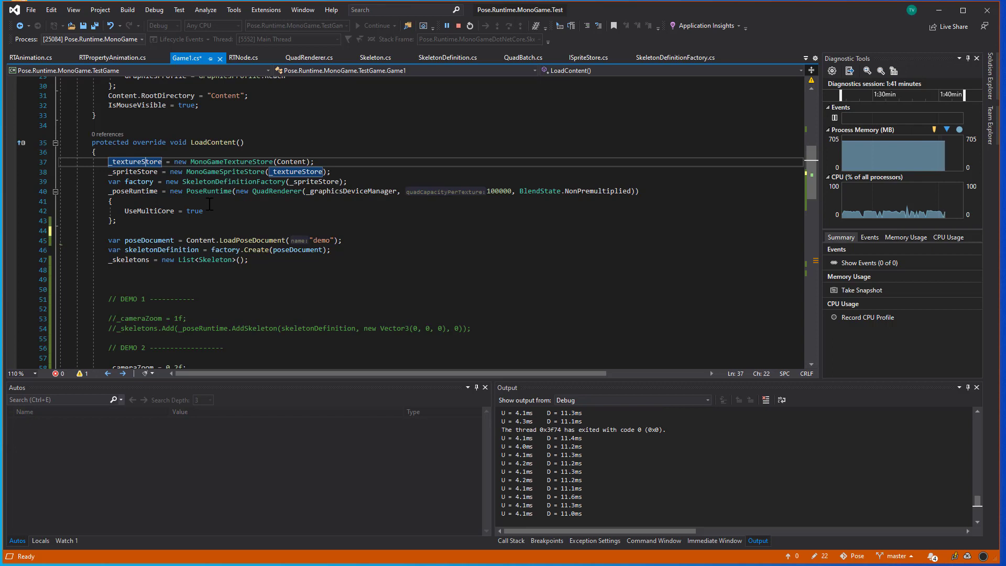
click(141, 172)
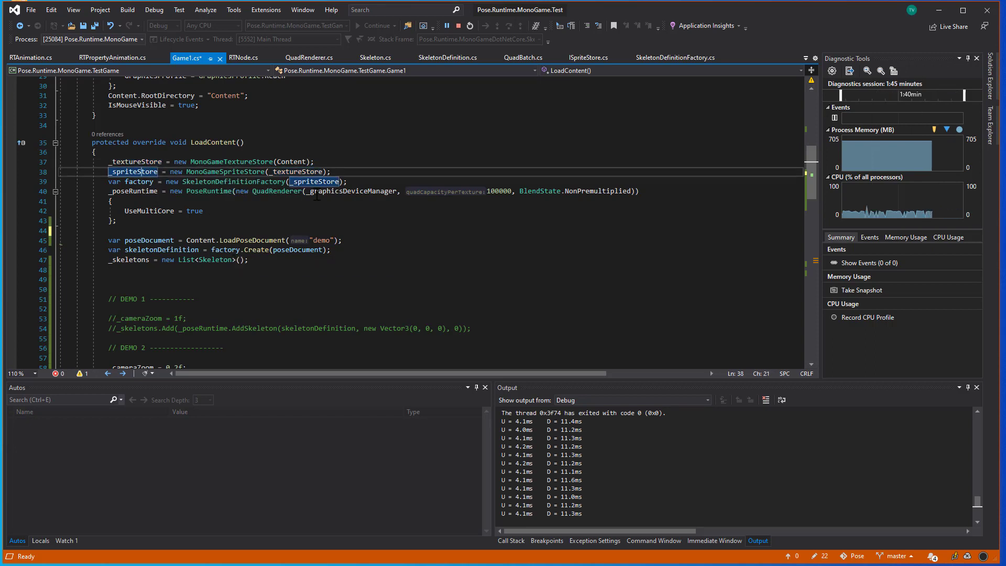
click(352, 180)
double_click(229, 182)
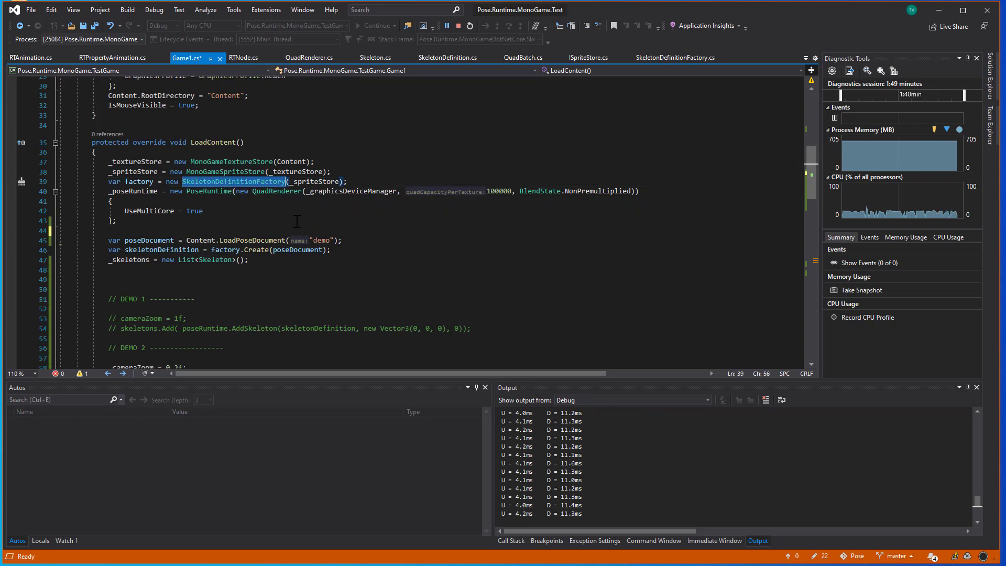
mouse_move(255, 184)
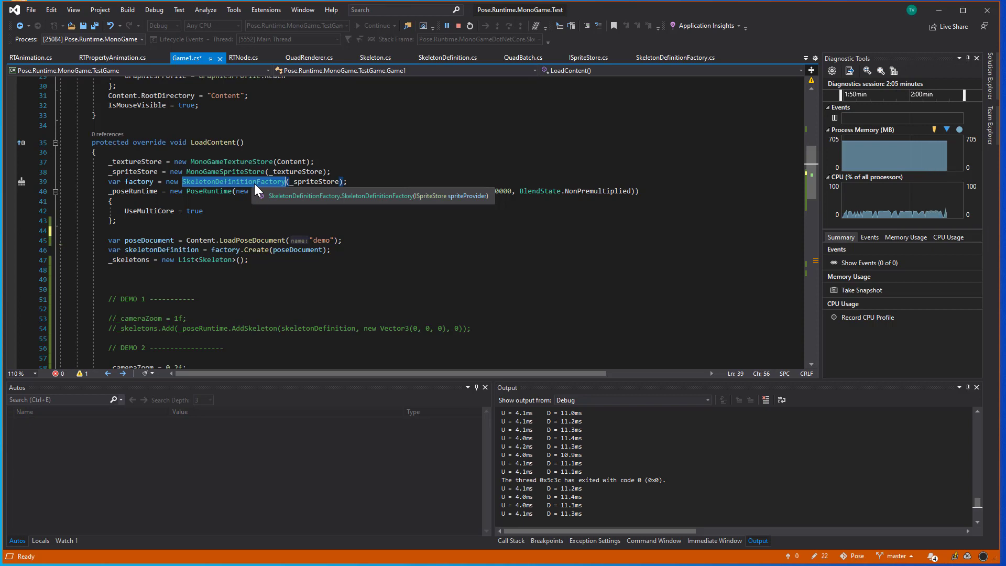
- Examine in LoadContent the factory variable and how _poseRuntime is constructed with its QuadRenderer, quad capacity, blend state and UseMultiCore option
click(254, 184)
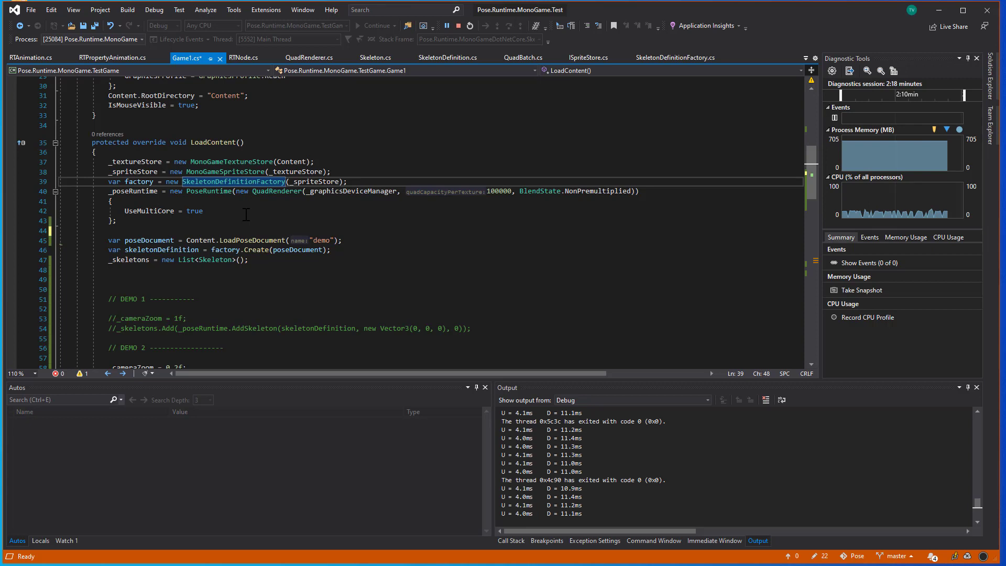
click(154, 181)
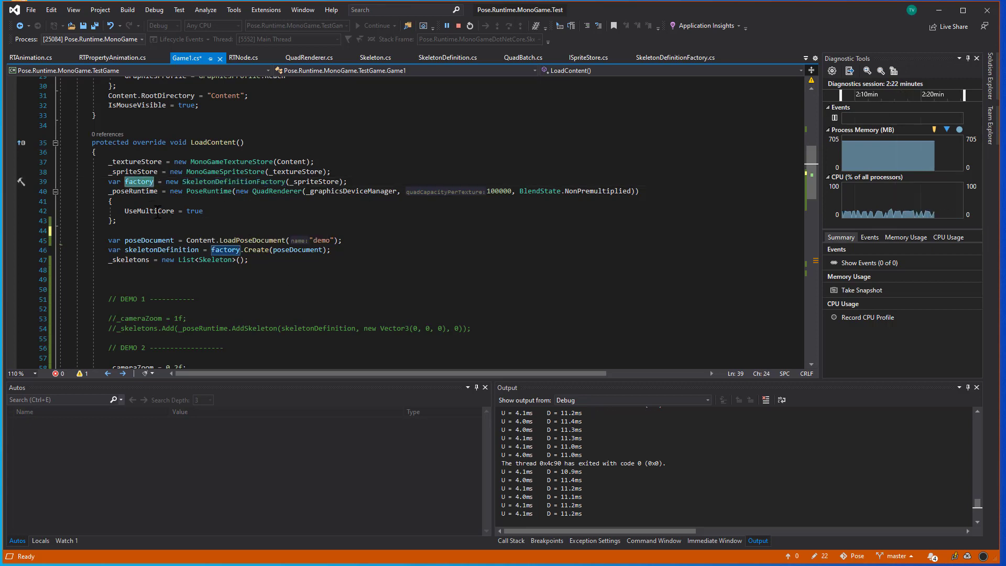
click(233, 191)
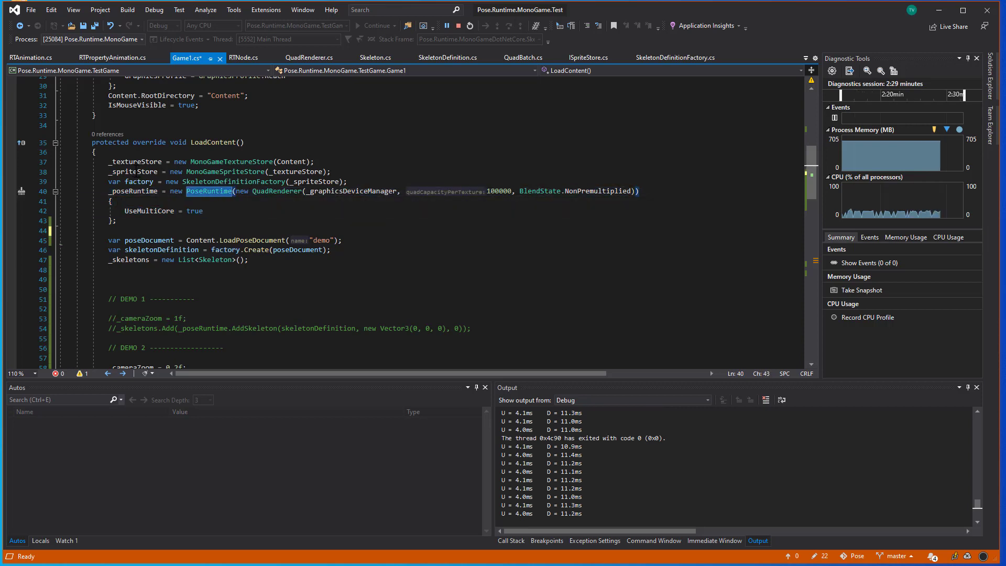
click(286, 192)
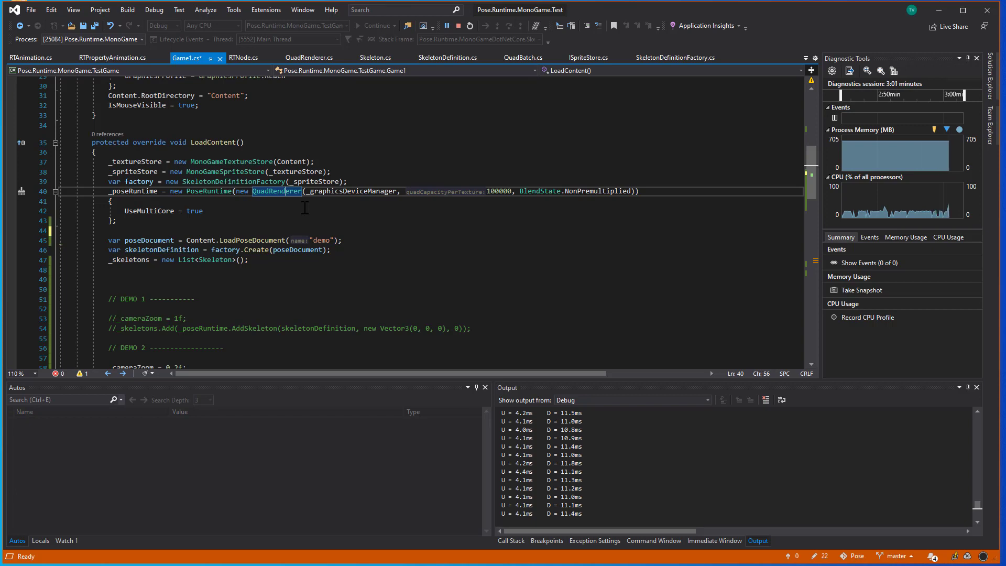
double_click(499, 191)
click(569, 192)
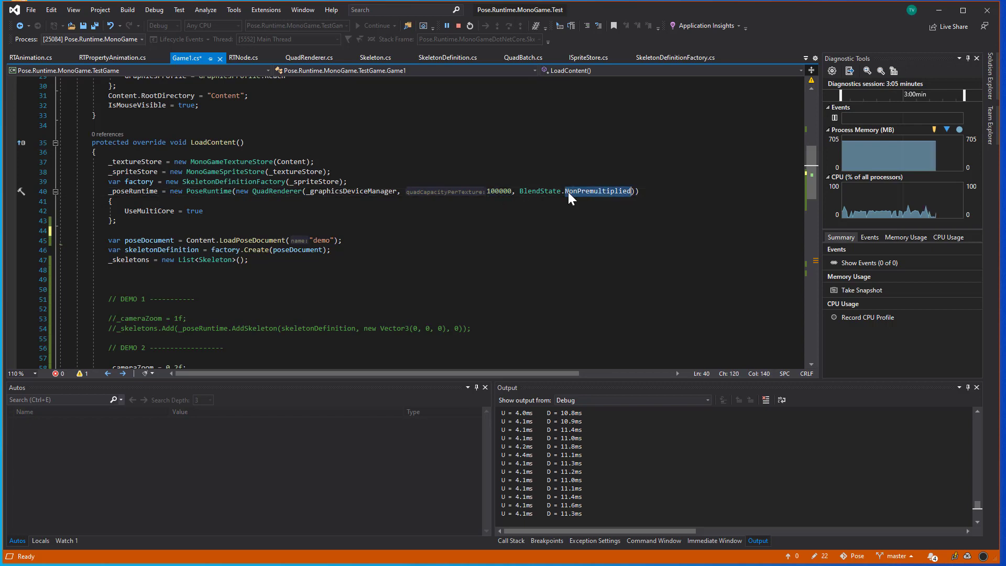
click(259, 212)
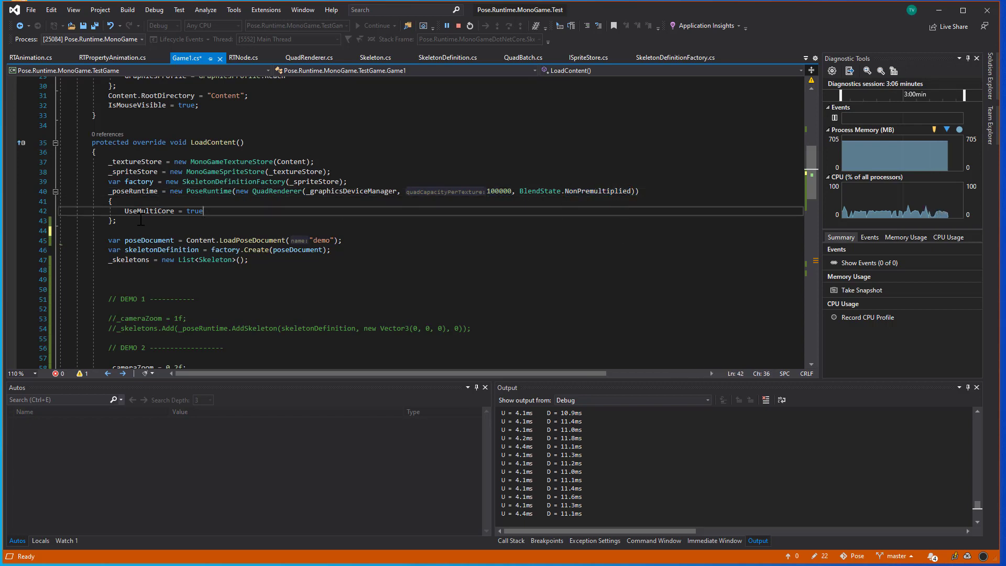
drag(108, 191, 132, 211)
click(219, 213)
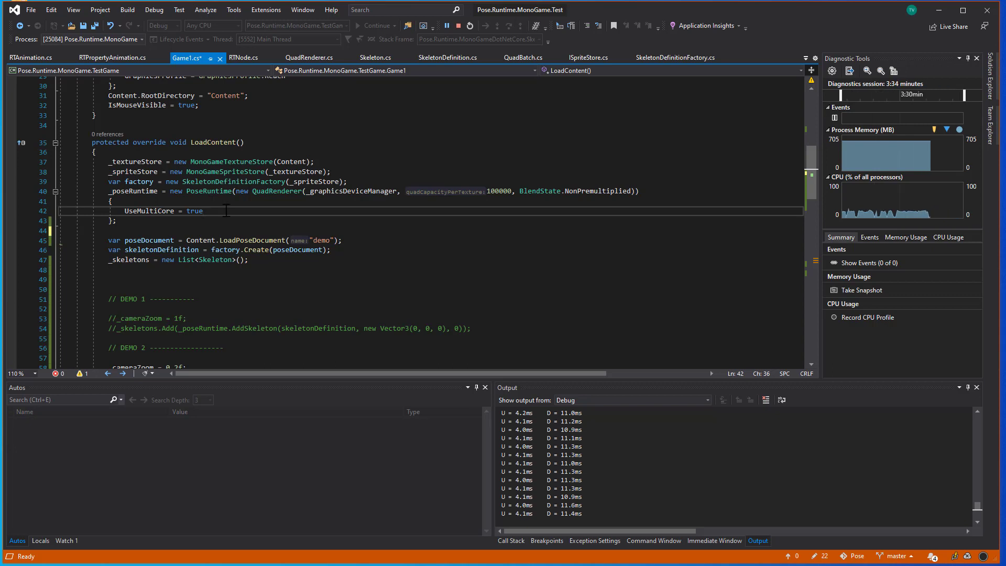
double_click(152, 191)
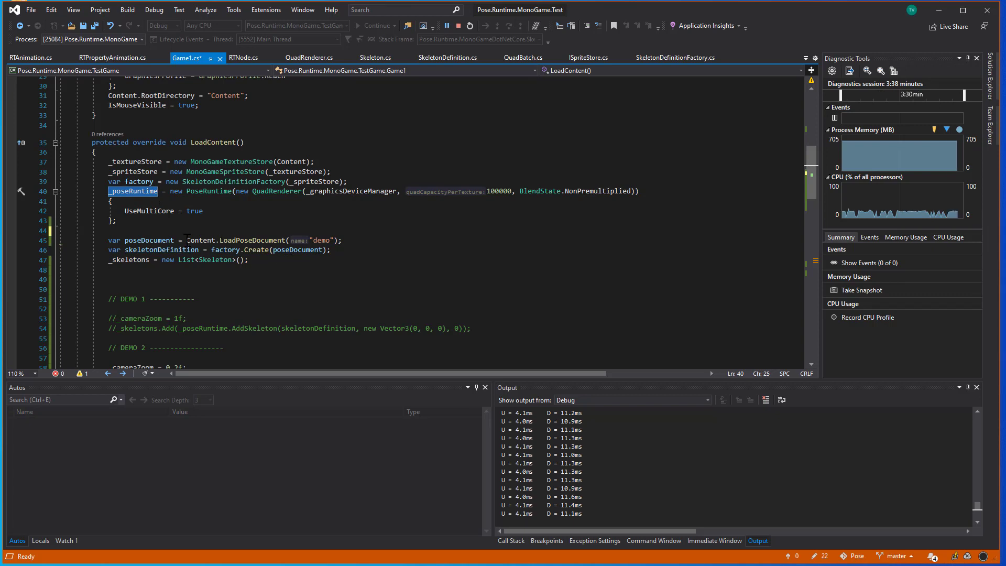
- Examine how poseDocument is loaded from the "demo" content name with Content.LoadPoseDocument
double_click(214, 240)
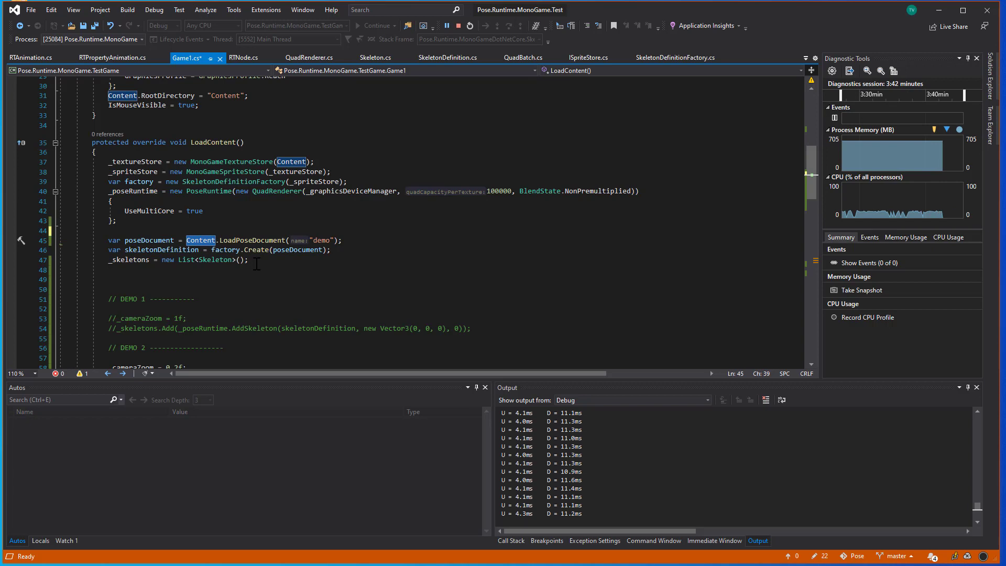
click(187, 235)
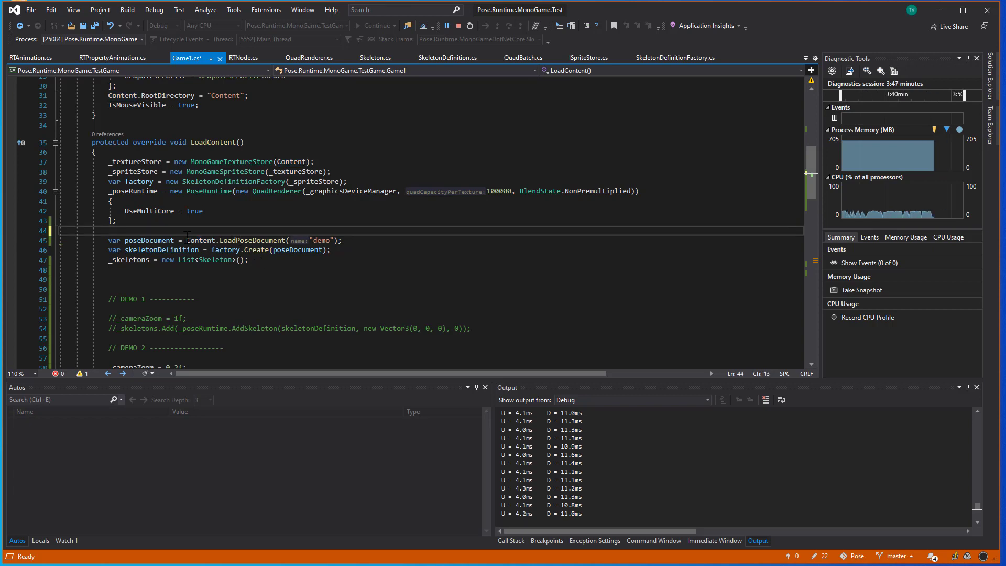
double_click(321, 240)
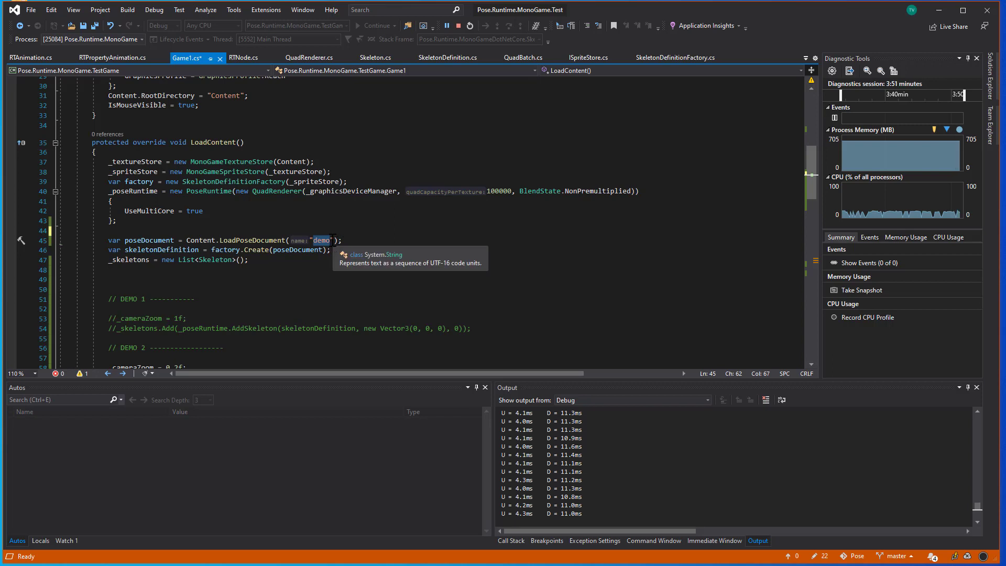
click(354, 240)
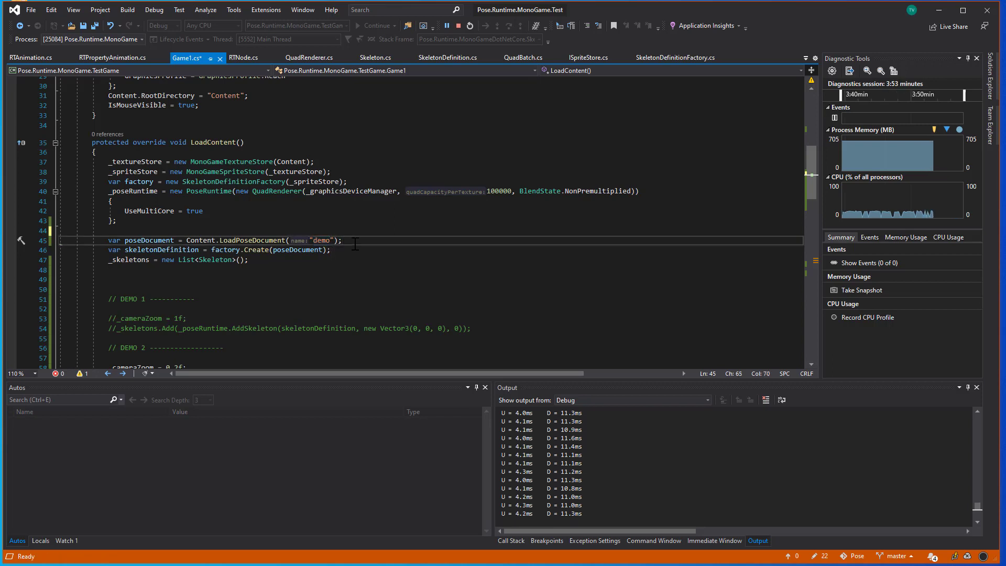
click(207, 240)
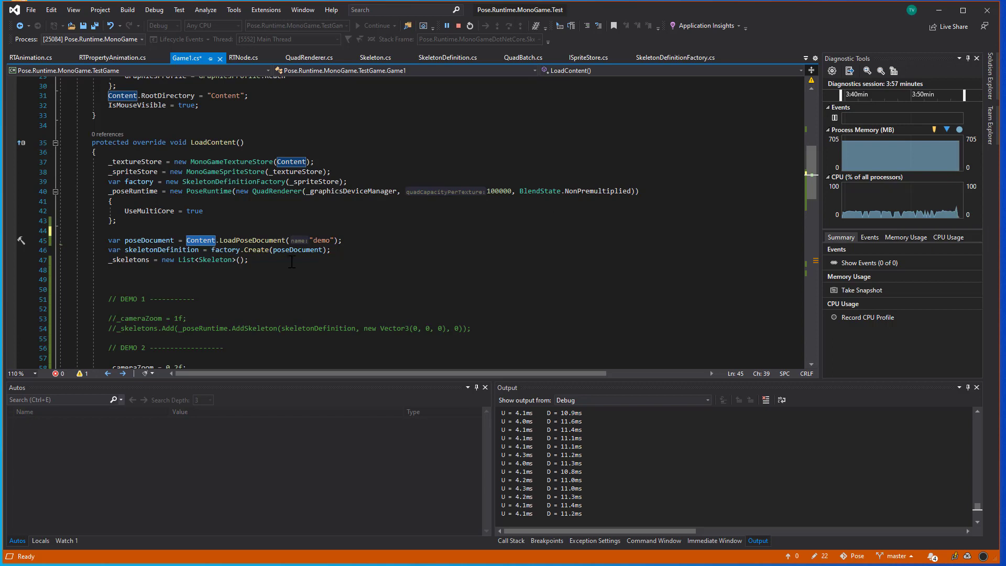
click(348, 241)
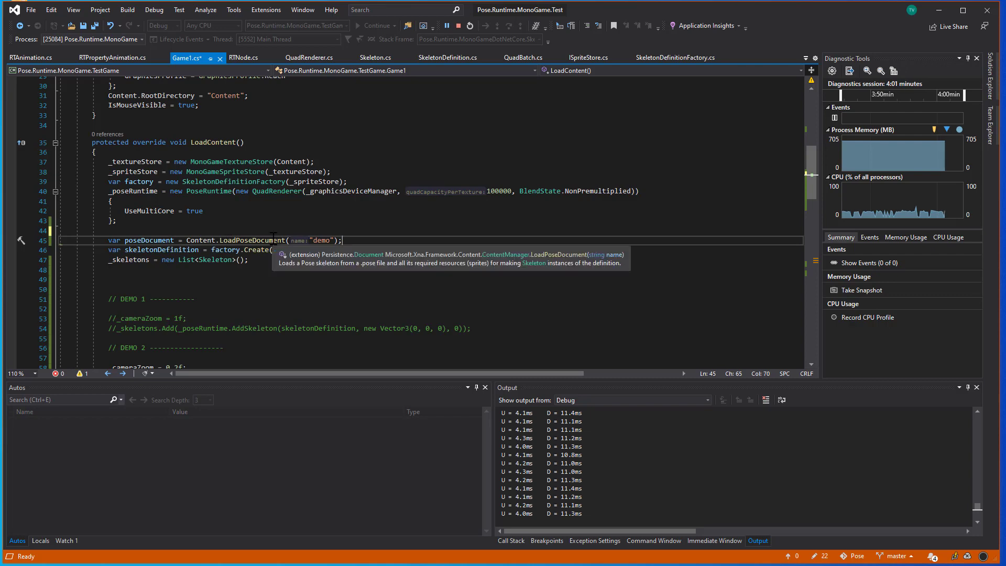
- Inspect the files in the test game project's Content folder, then collapse the folder and the Pose.Runtime.MonoGame.TestGame project
click(991, 76)
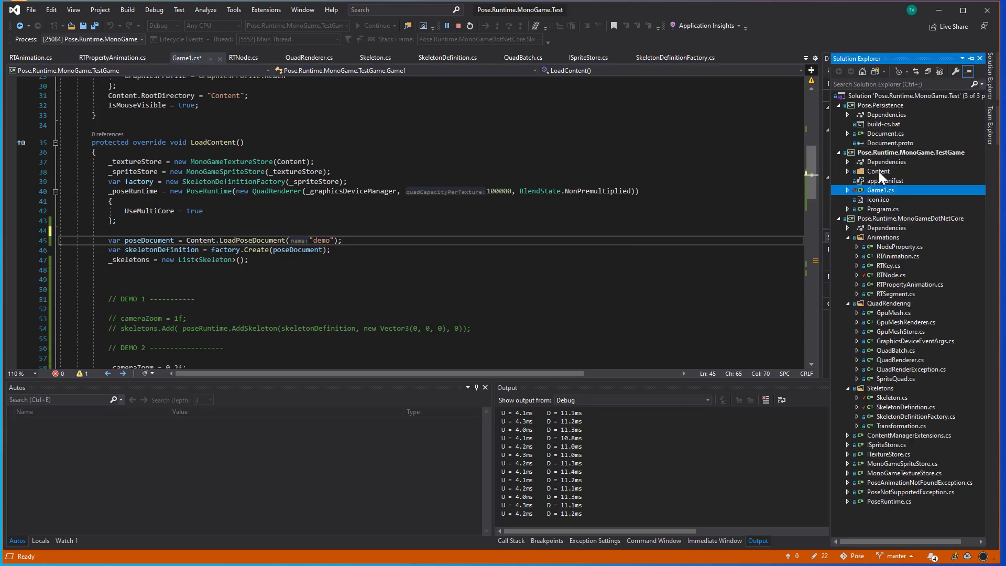
click(878, 172)
click(849, 172)
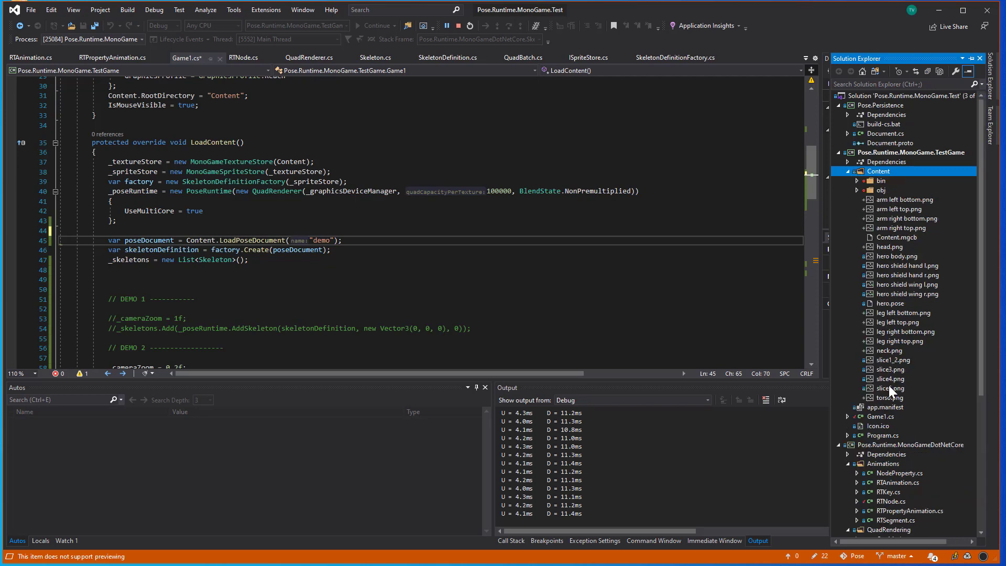
click(849, 172)
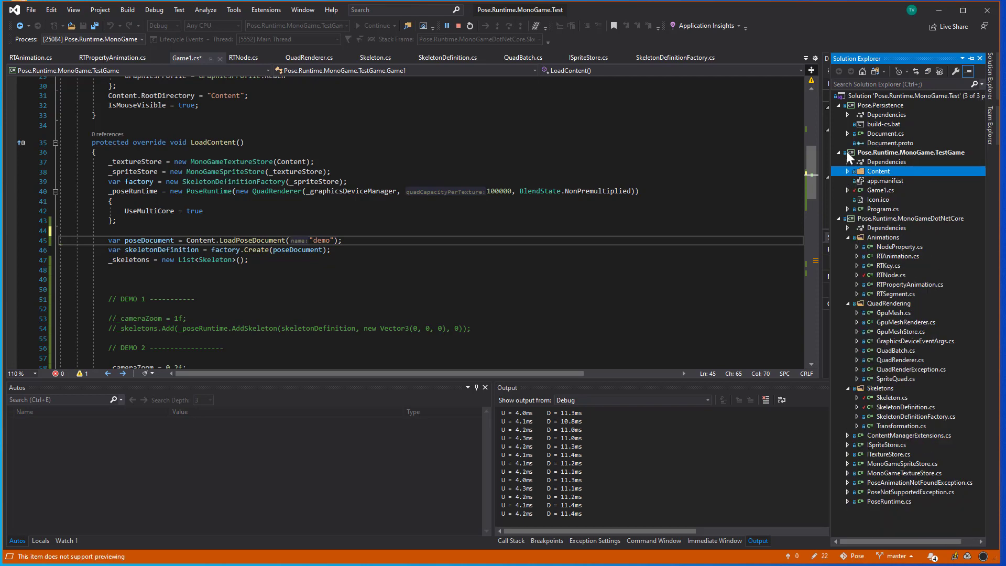
click(839, 152)
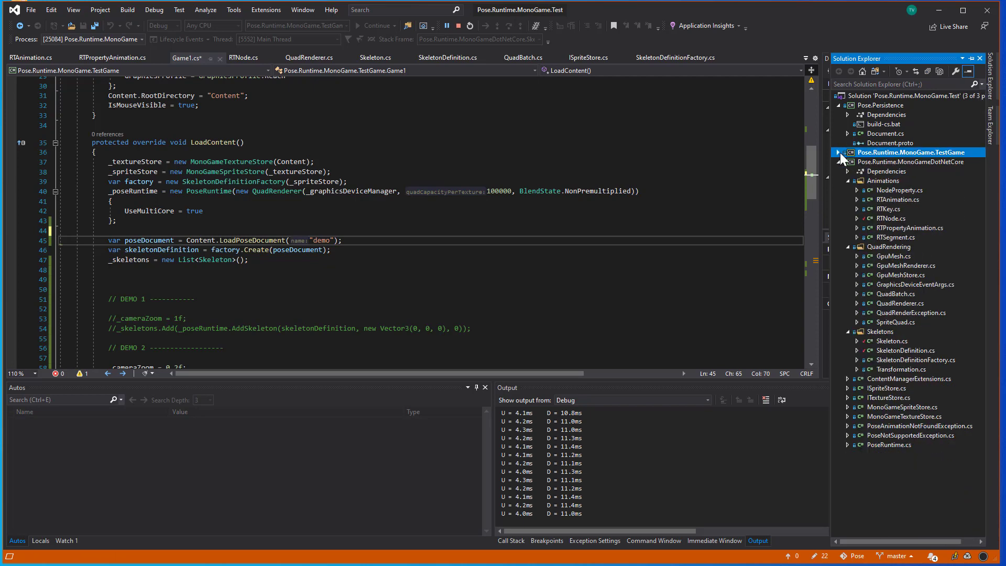
- Examine how poseDocument is passed to factory.Create to produce skeletonDefinition
click(269, 240)
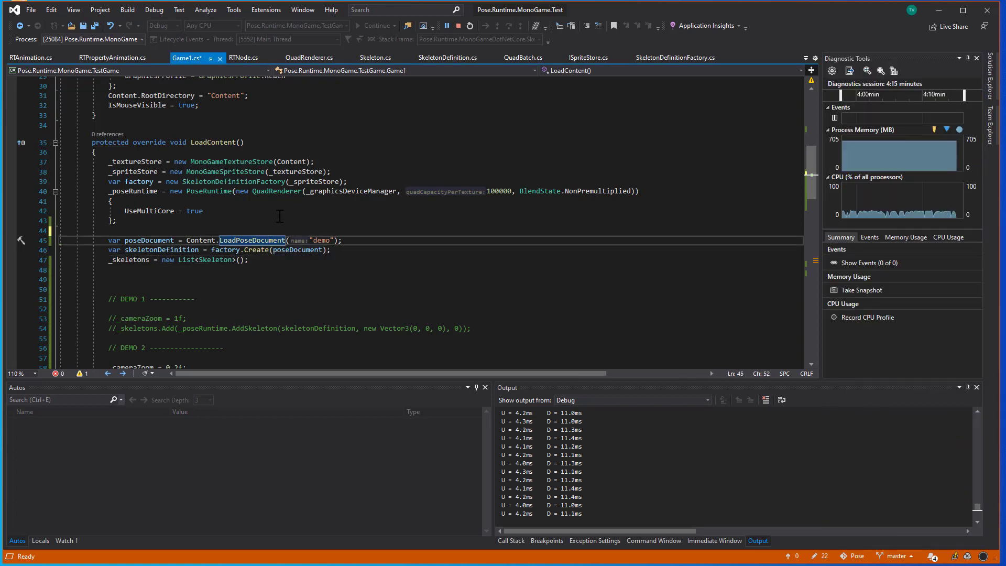
click(151, 240)
double_click(151, 240)
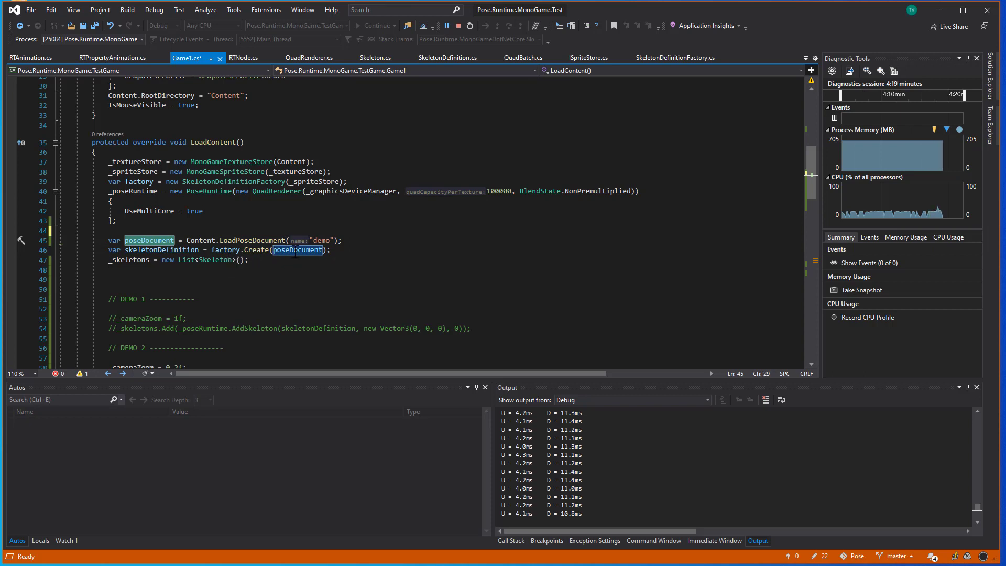
double_click(162, 249)
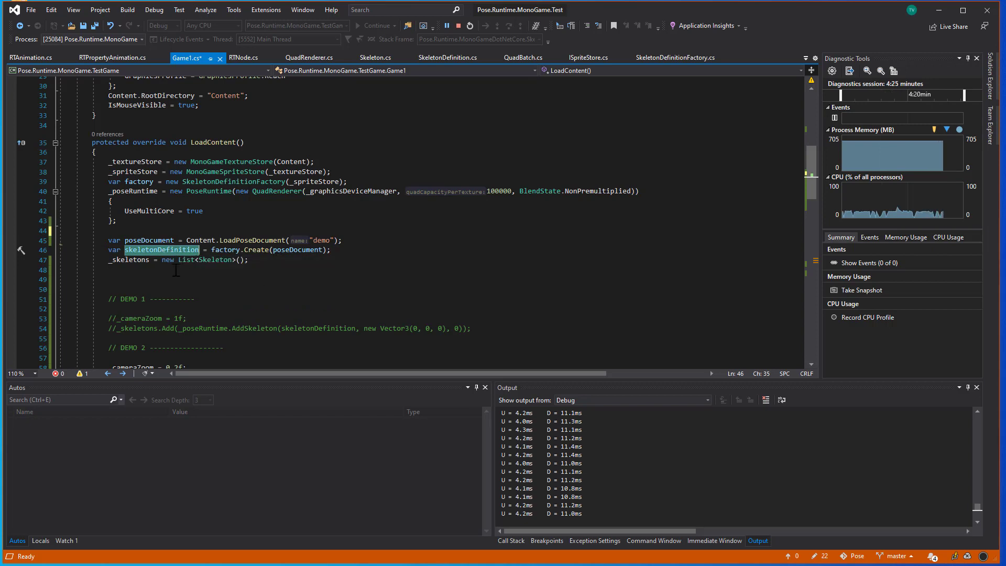
- Examine the AddSkeleton call in the DEMO 2 loop, including its skeleton definition, Vector3 position and random angle arguments
scroll(176, 271, down, 2)
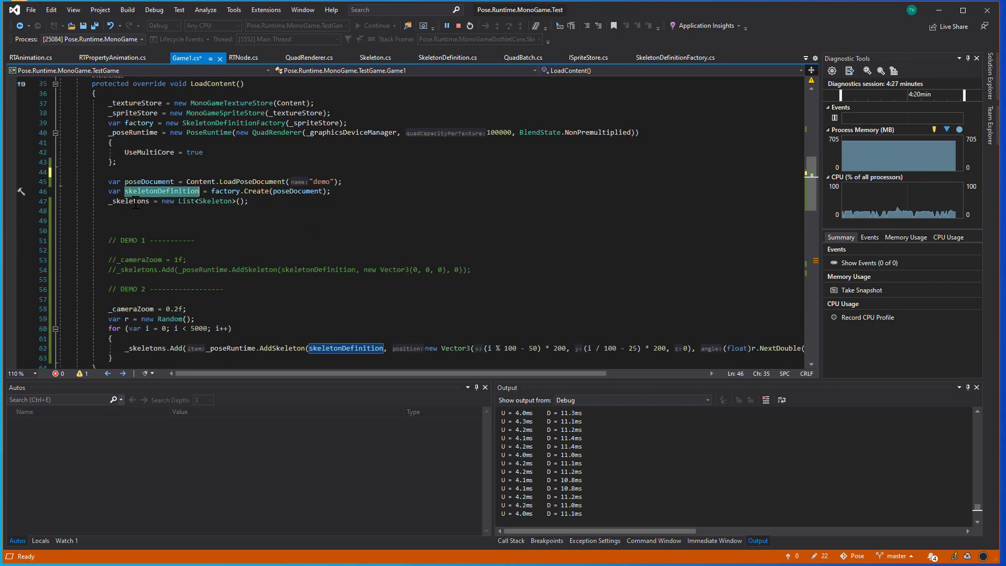
scroll(208, 231, down, 4)
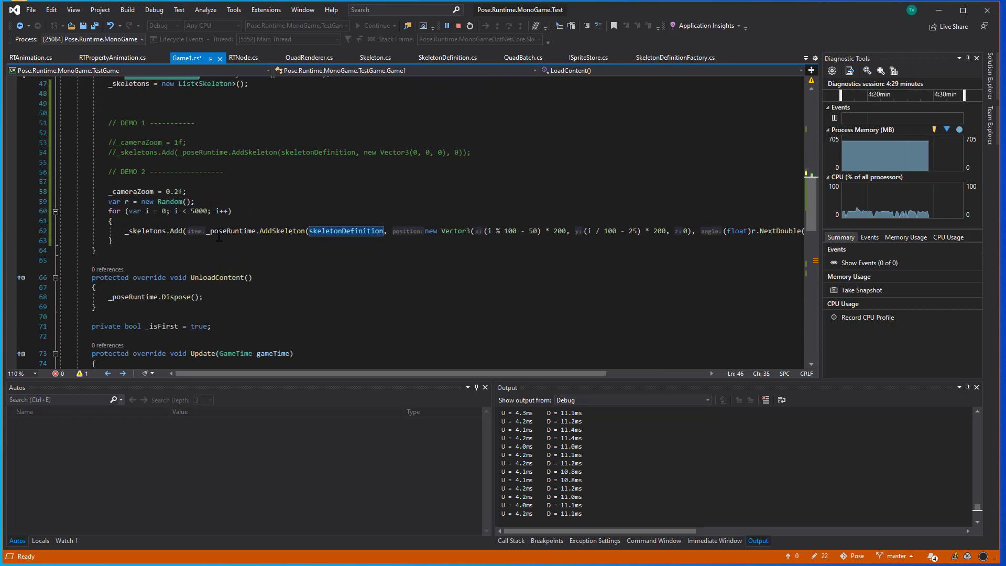
drag(207, 231, 315, 231)
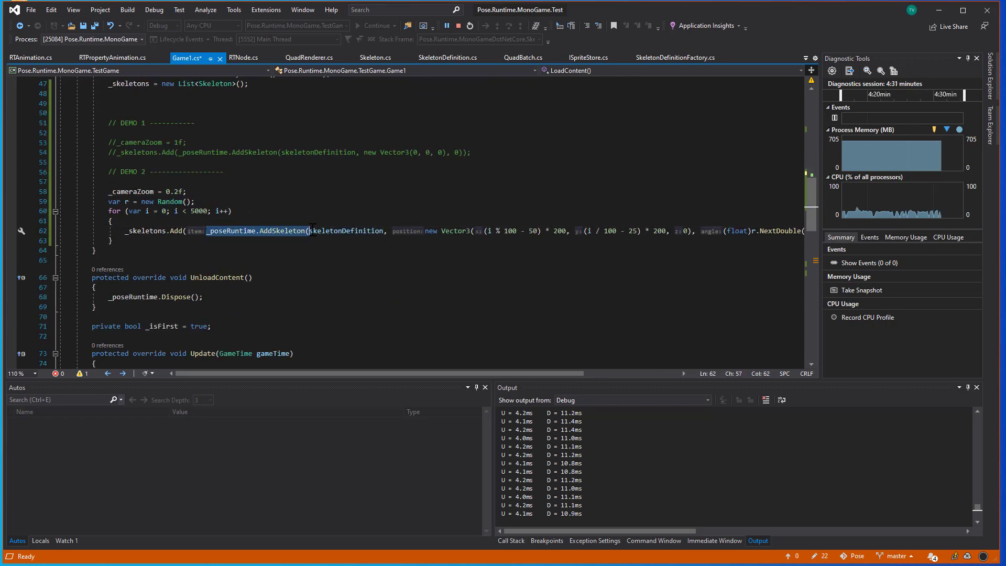
double_click(340, 231)
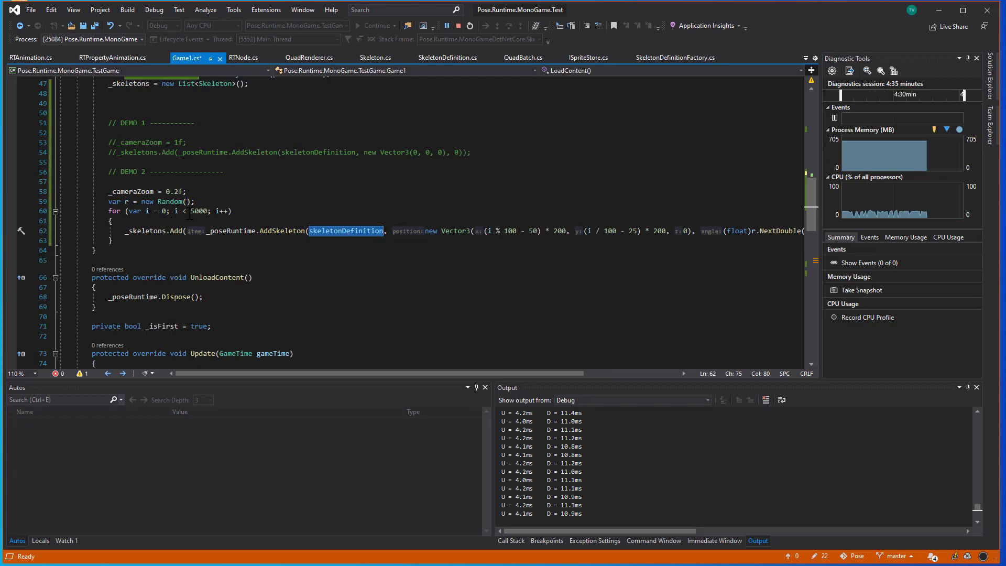
click(291, 232)
click(344, 231)
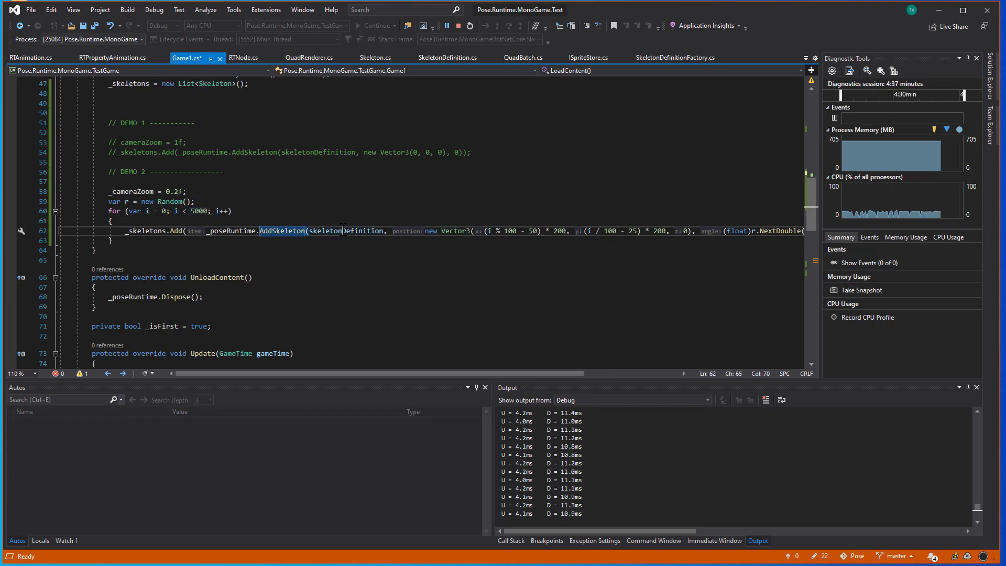
double_click(343, 232)
drag(425, 231, 687, 231)
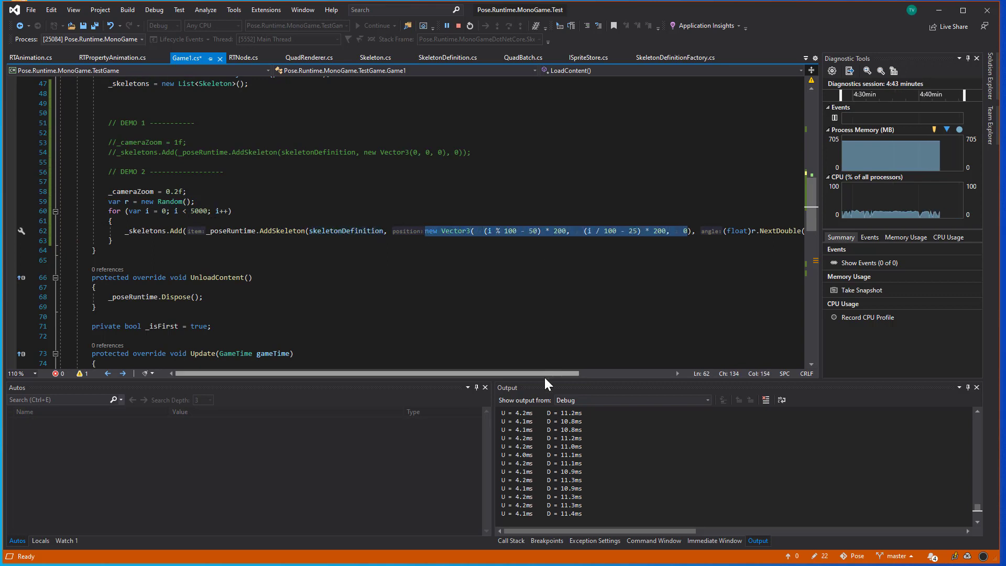
drag(544, 375, 661, 369)
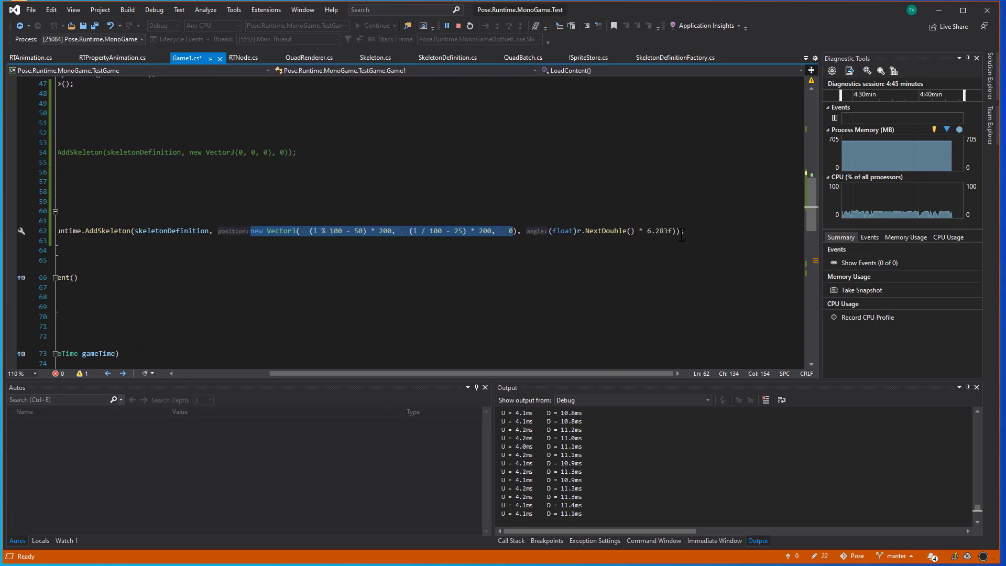
click(547, 231)
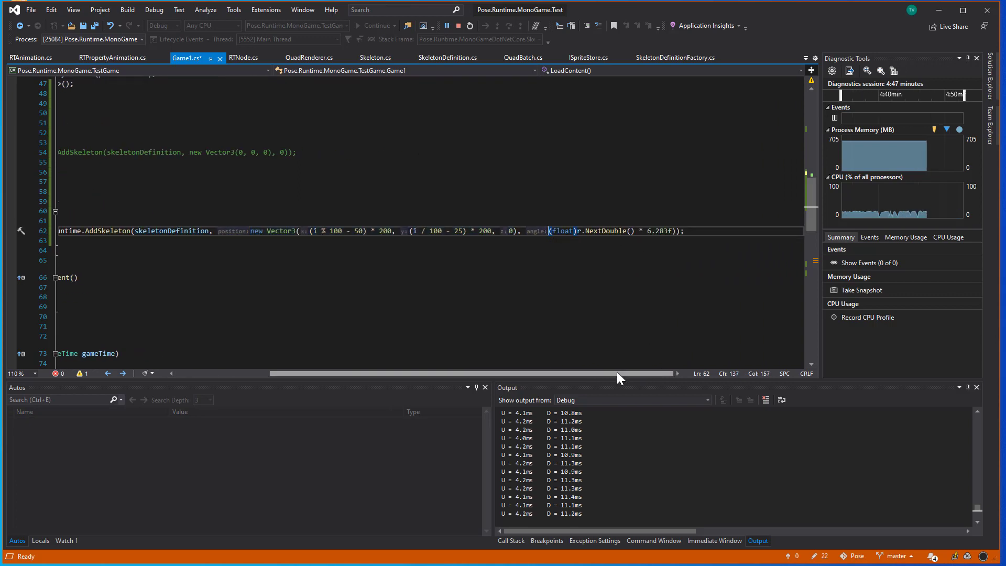
- Switch to the running test game to view the rendered skeletons, and return to the DEMO 2 code
key(alt+Tab)
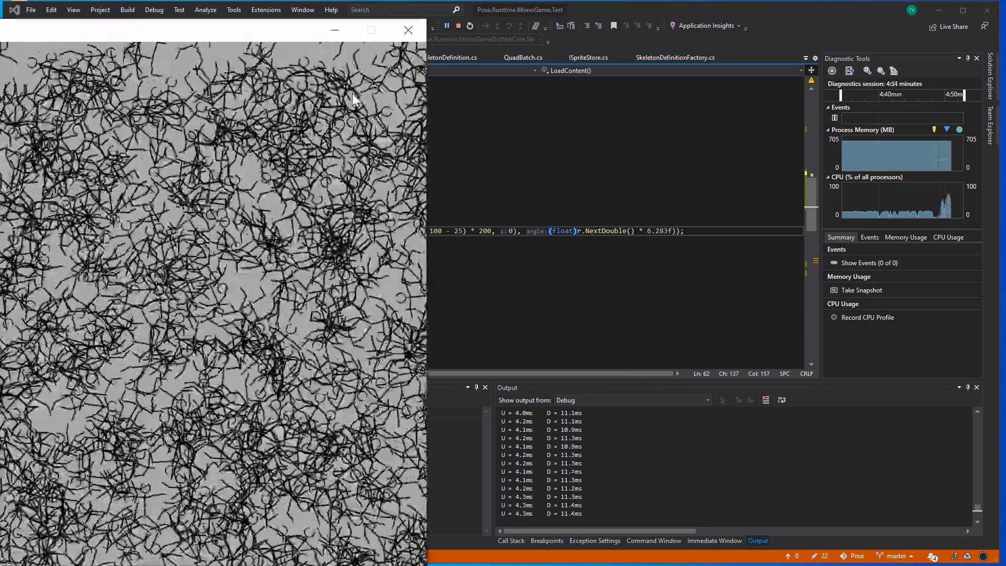
click(409, 27)
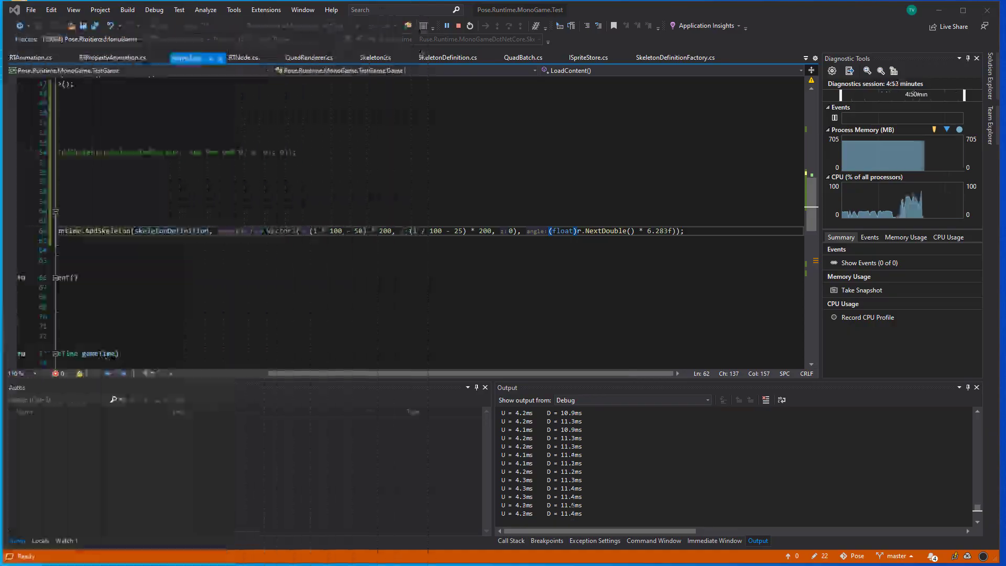
drag(337, 372, 246, 371)
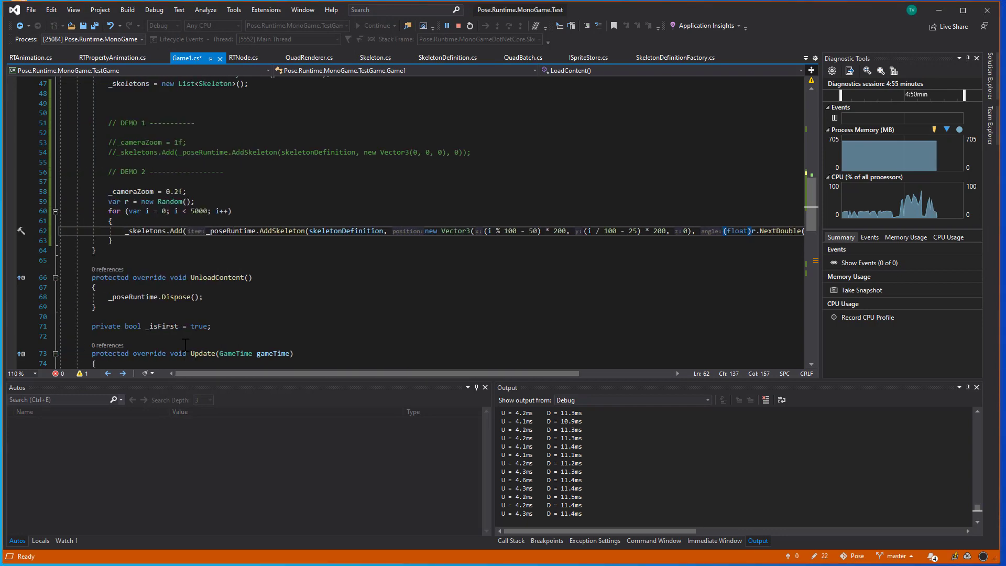
- Examine the Update method of Game1.cs and its foreach loop over _skeletons
scroll(185, 344, down, 6)
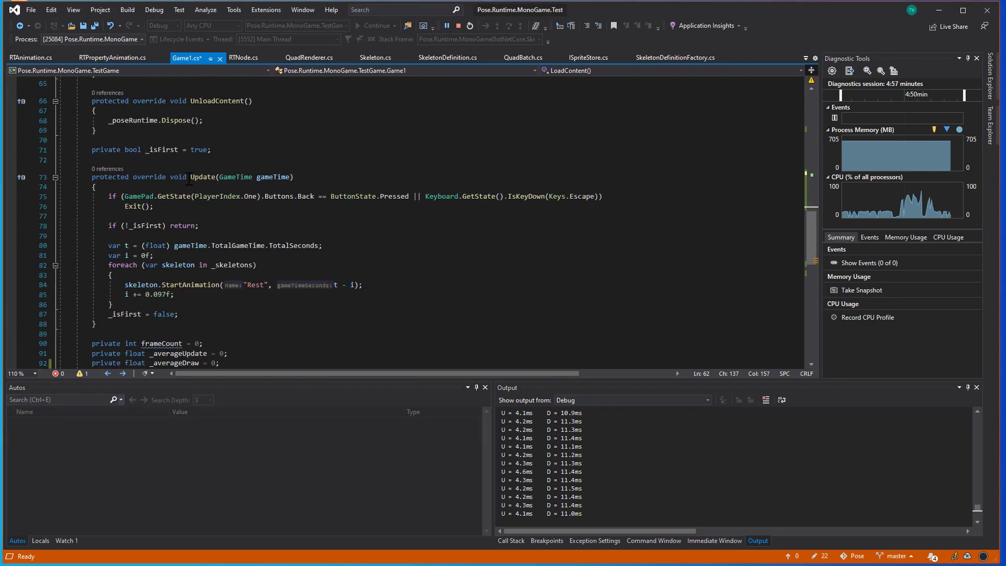
scroll(187, 181, down, 3)
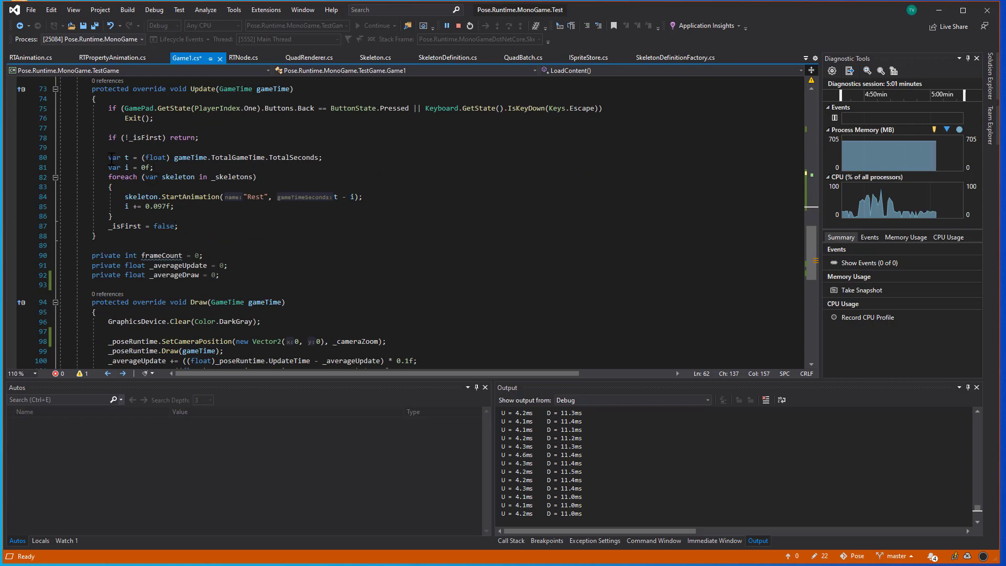
scroll(186, 112, up, 1)
scroll(185, 113, up, 2)
click(201, 177)
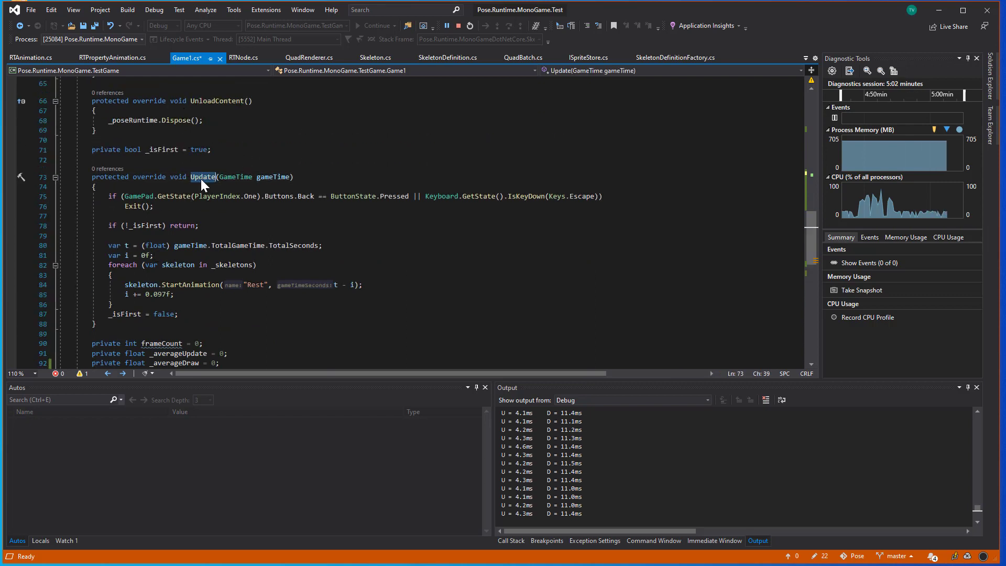
click(190, 275)
click(191, 294)
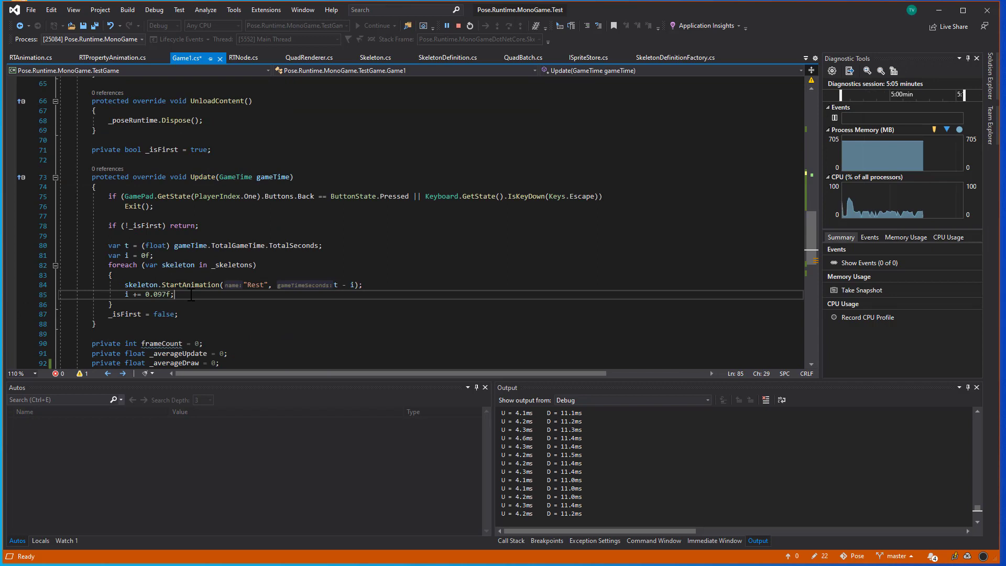
- Compare the "Rest" name in the skeleton.StartAnimation call with the animations of demo.pose in Pose, and return to the code
click(140, 284)
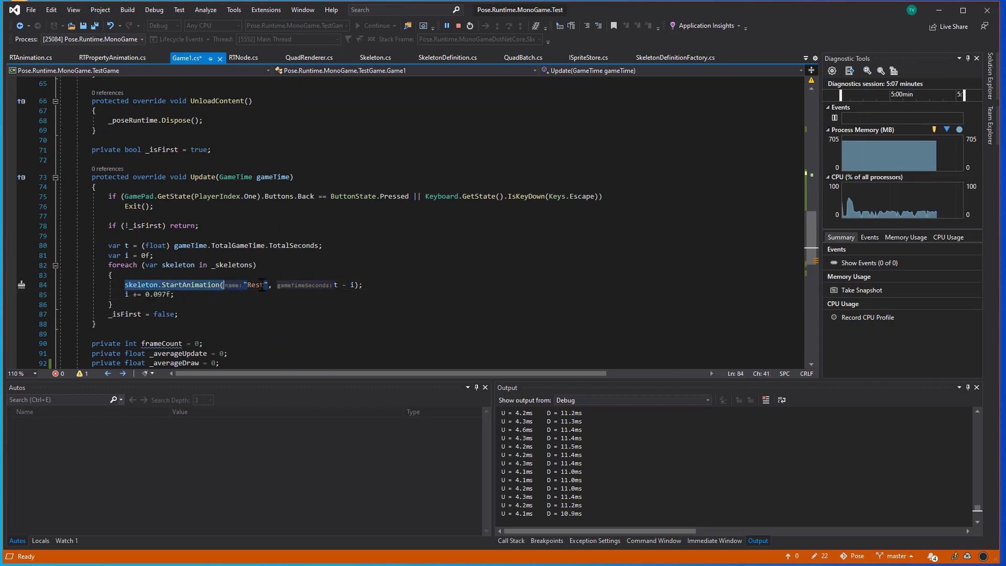
double_click(256, 285)
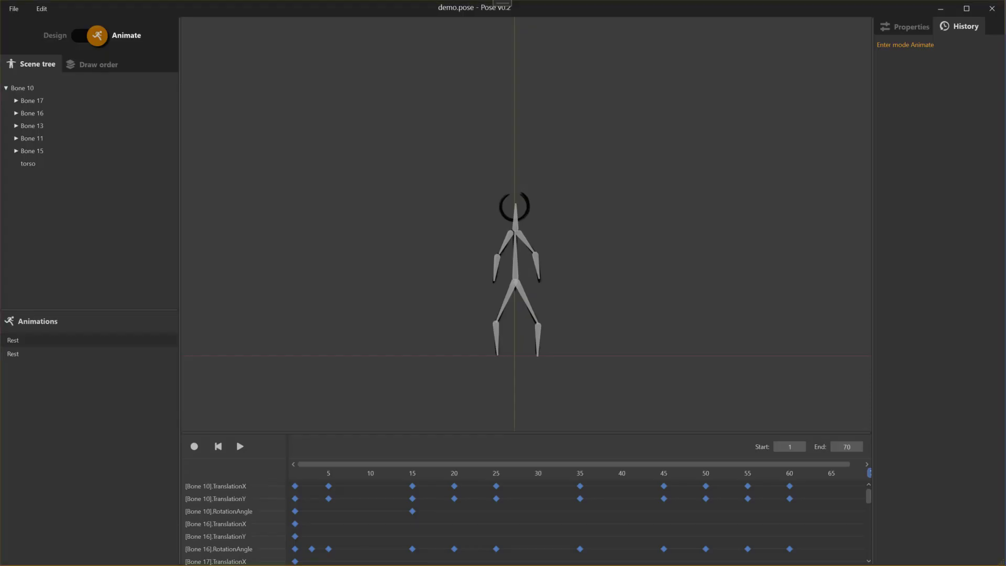
click(13, 341)
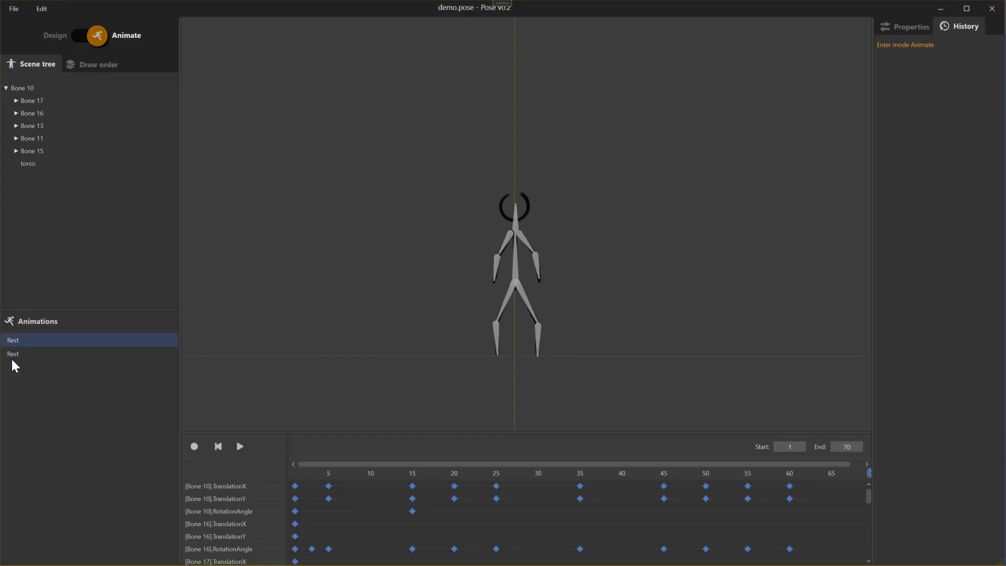
click(23, 354)
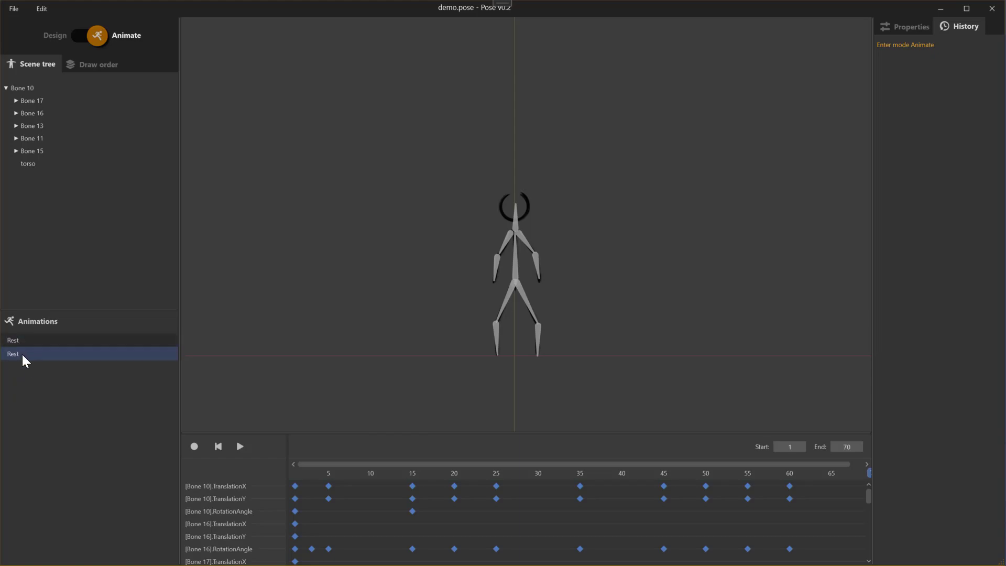
click(940, 8)
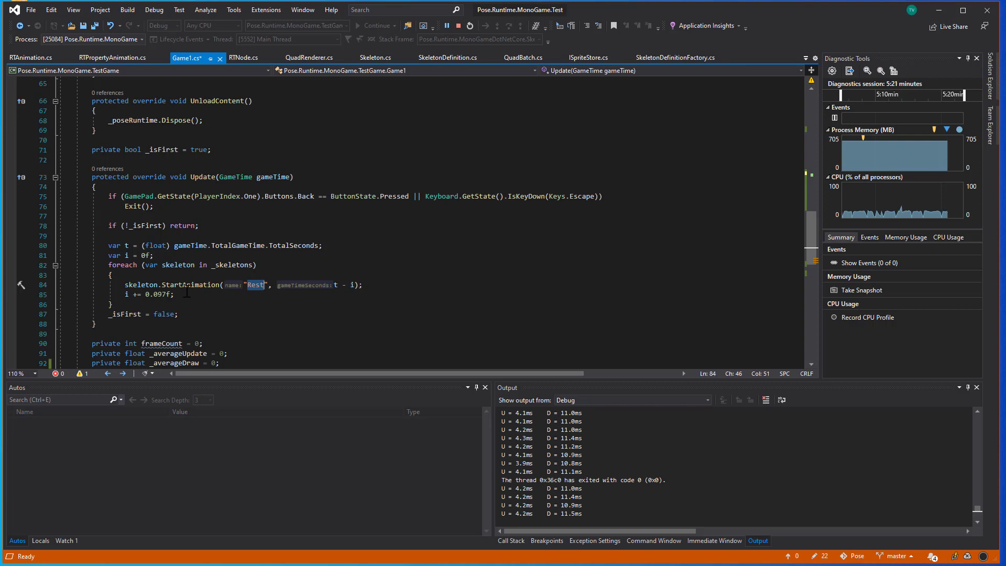
- Examine the t - i game time argument of StartAnimation and the line that increments i by 0.097f
click(220, 285)
click(318, 285)
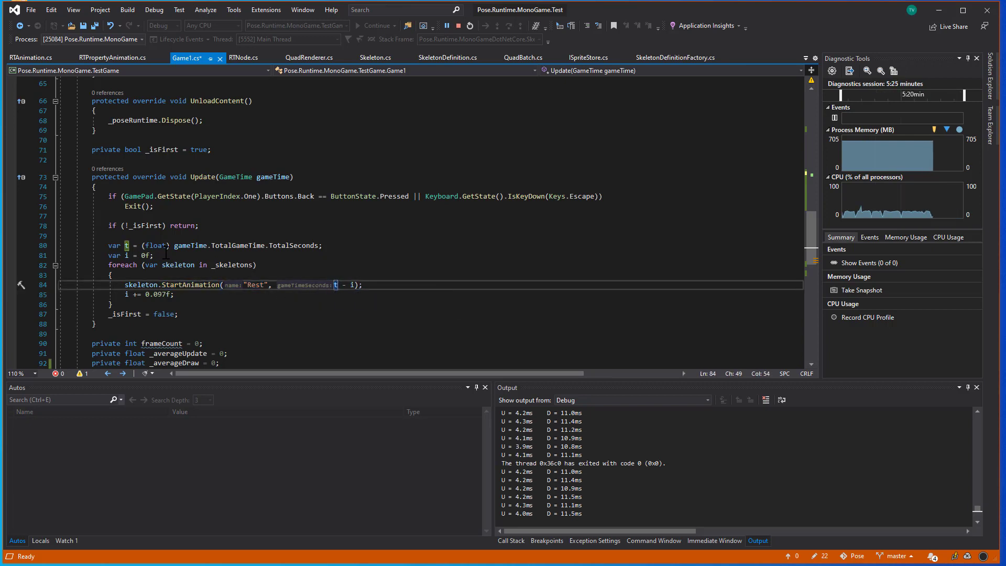
key(shift+alt+equal)
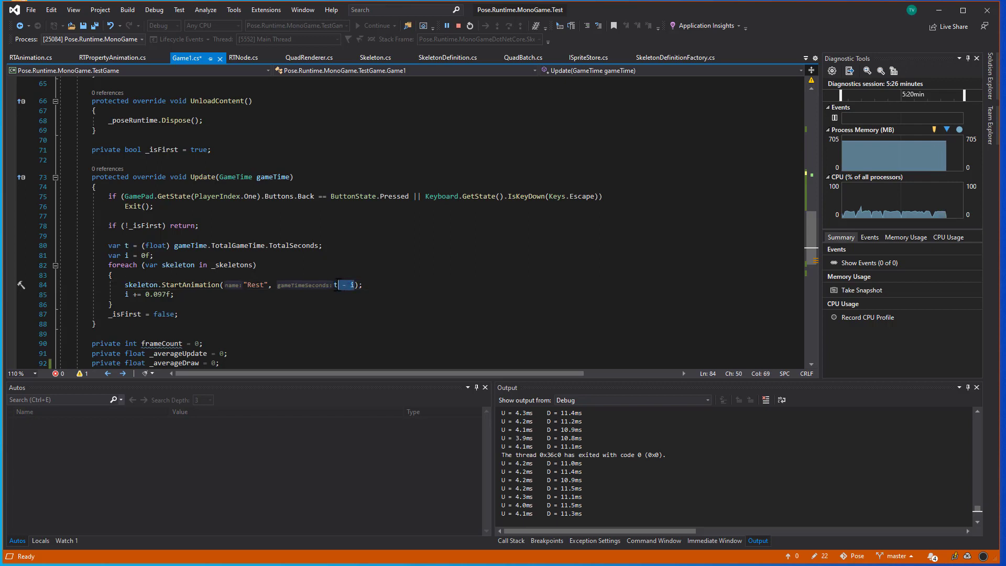
click(372, 284)
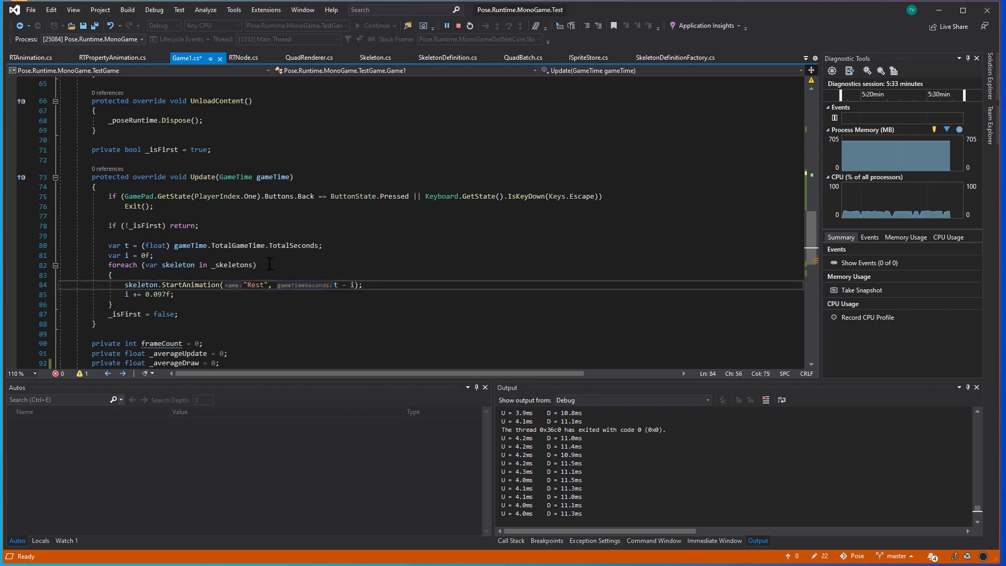
click(189, 296)
- Examine the Draw method's GraphicsDevice.Clear, SetCameraPosition with _cameraZoom, and _poseRuntime.Draw calls
scroll(215, 293, down, 6)
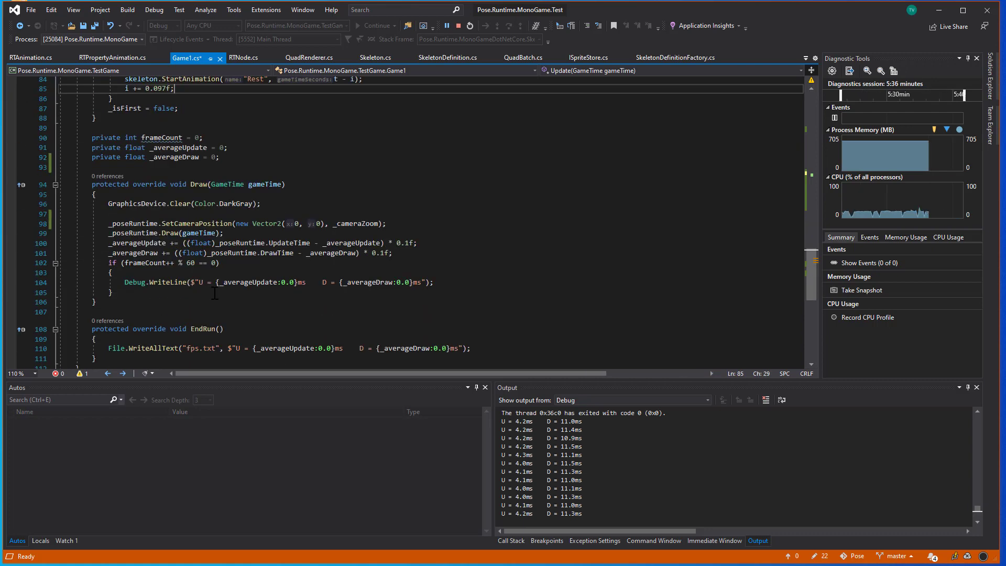
double_click(200, 187)
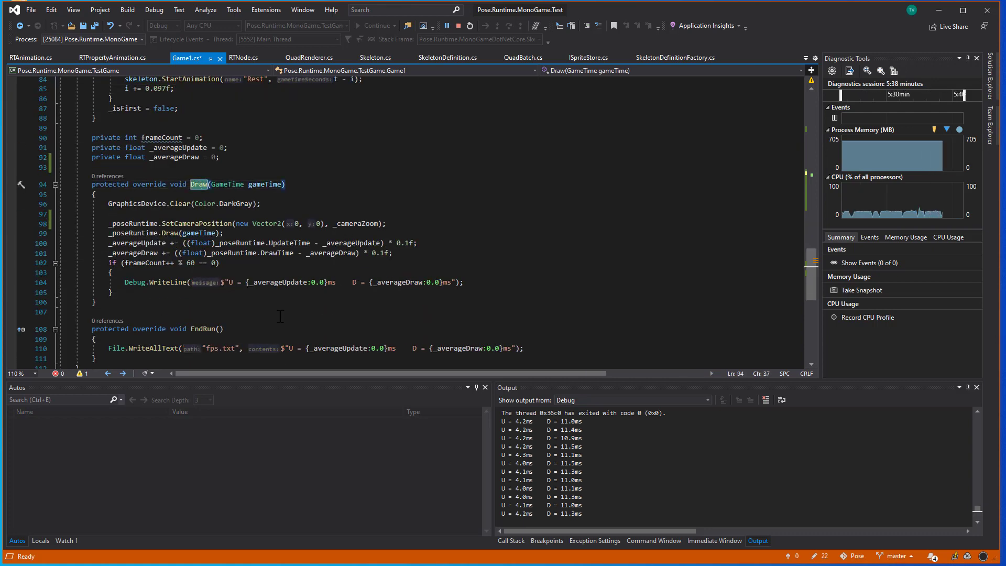
drag(116, 204, 262, 205)
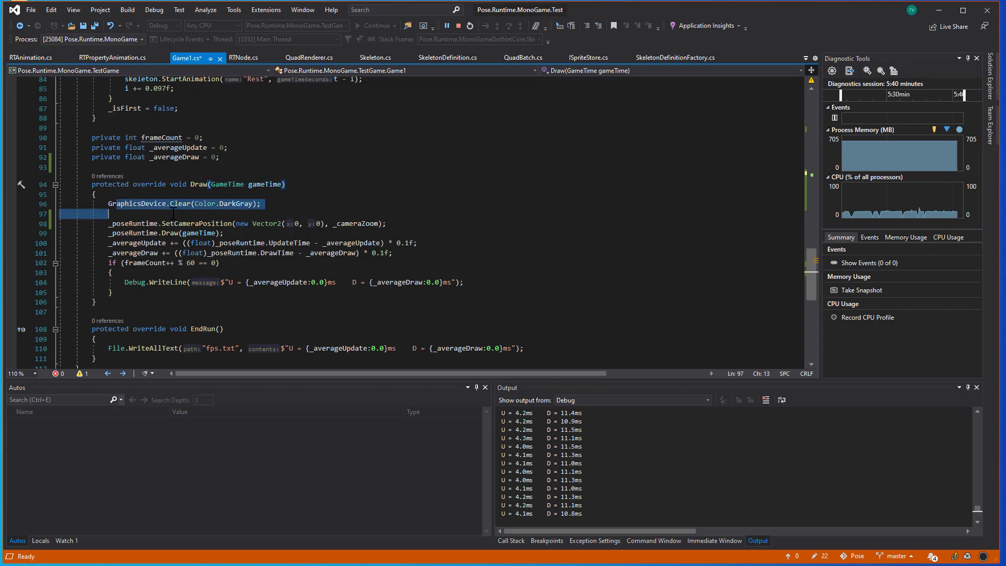
double_click(200, 224)
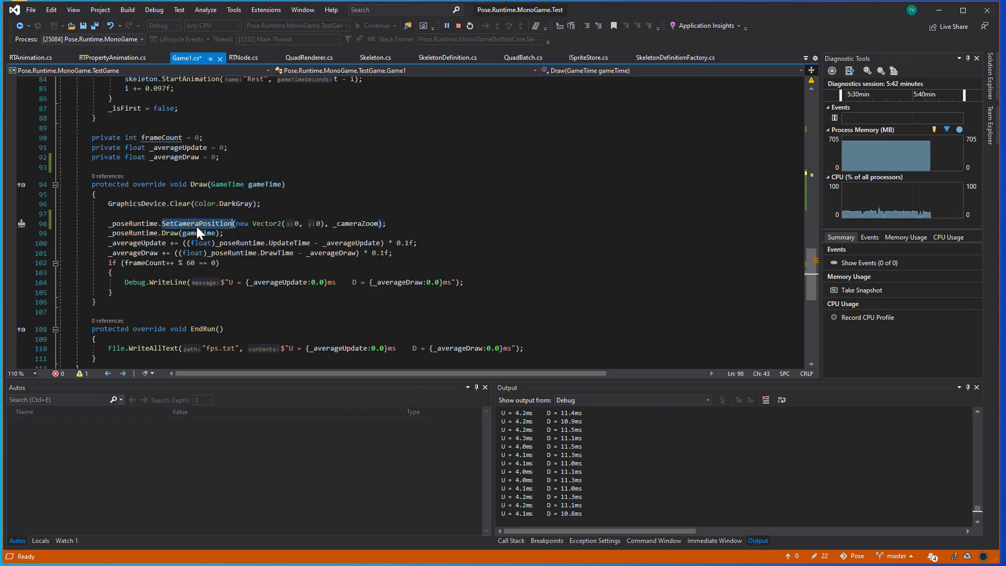
click(381, 224)
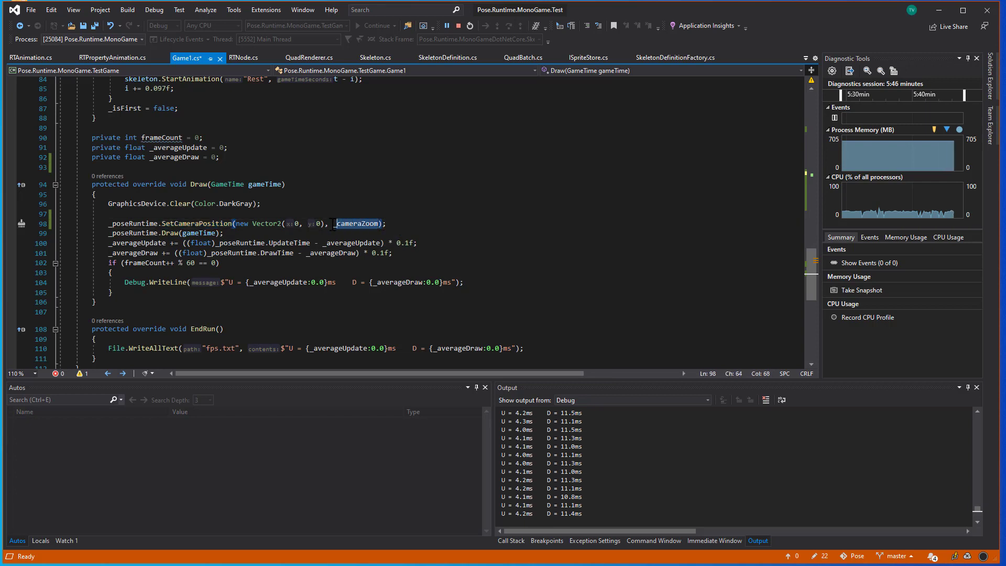
double_click(152, 224)
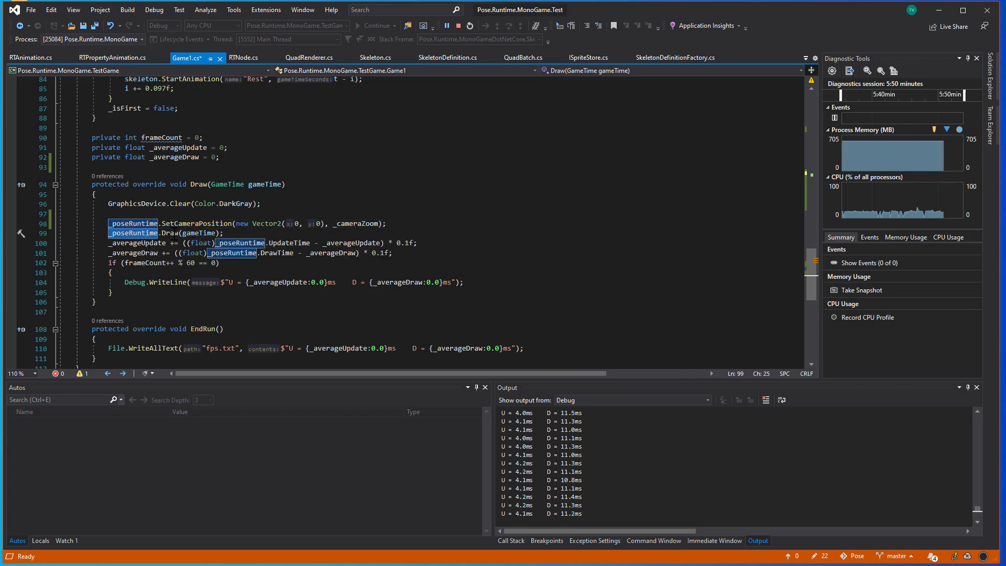
double_click(174, 234)
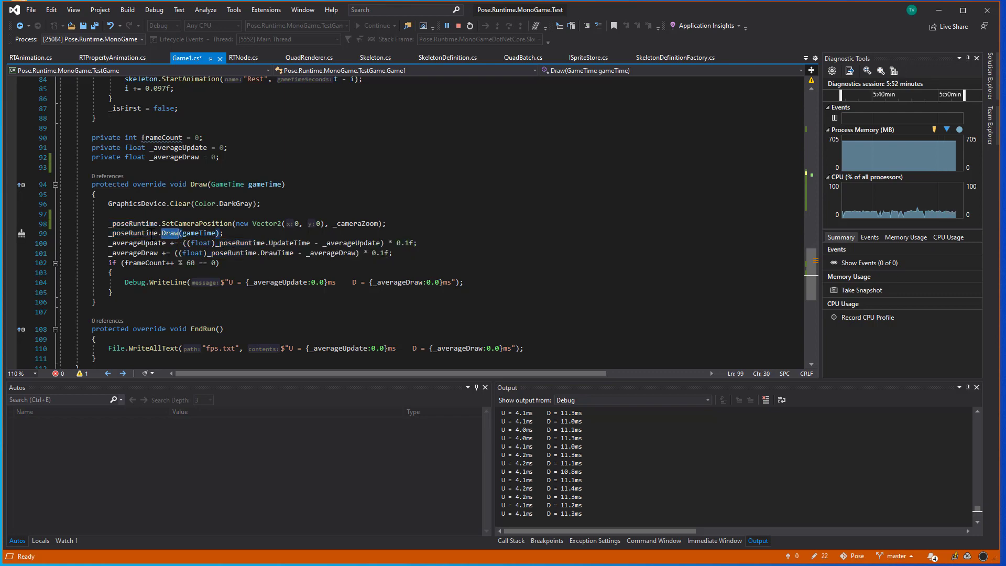
- Examine the _averageUpdate and _averageDraw calculations and the Debug.WriteLine block that outputs them in the Draw method
scroll(158, 236, up, 6)
scroll(208, 259, down, 5)
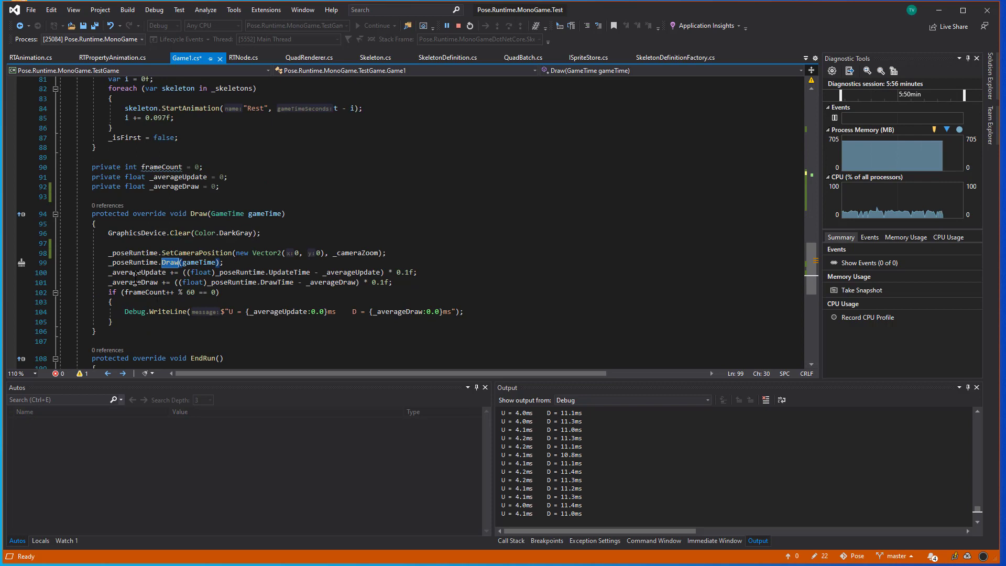
drag(110, 273, 393, 283)
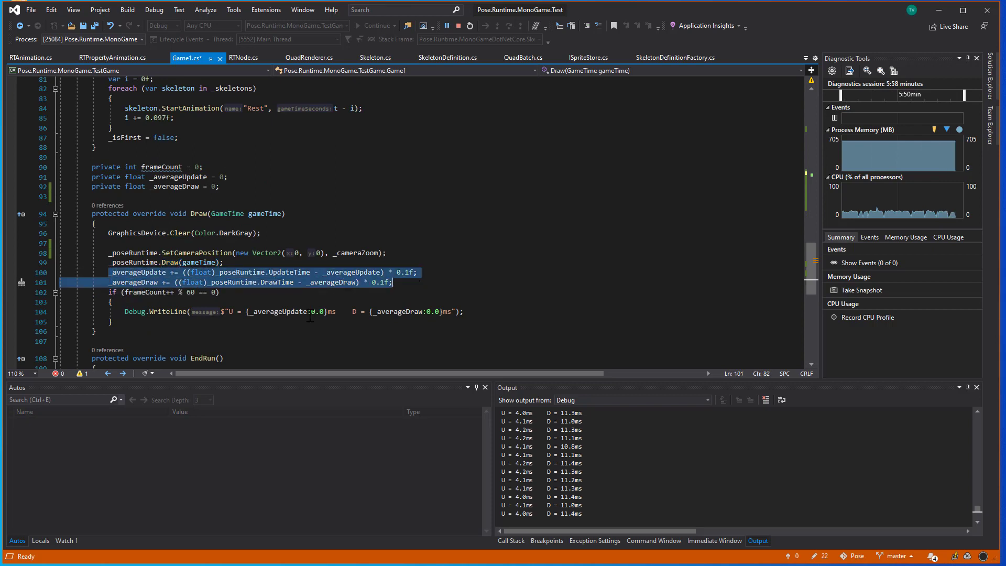
drag(122, 321, 109, 273)
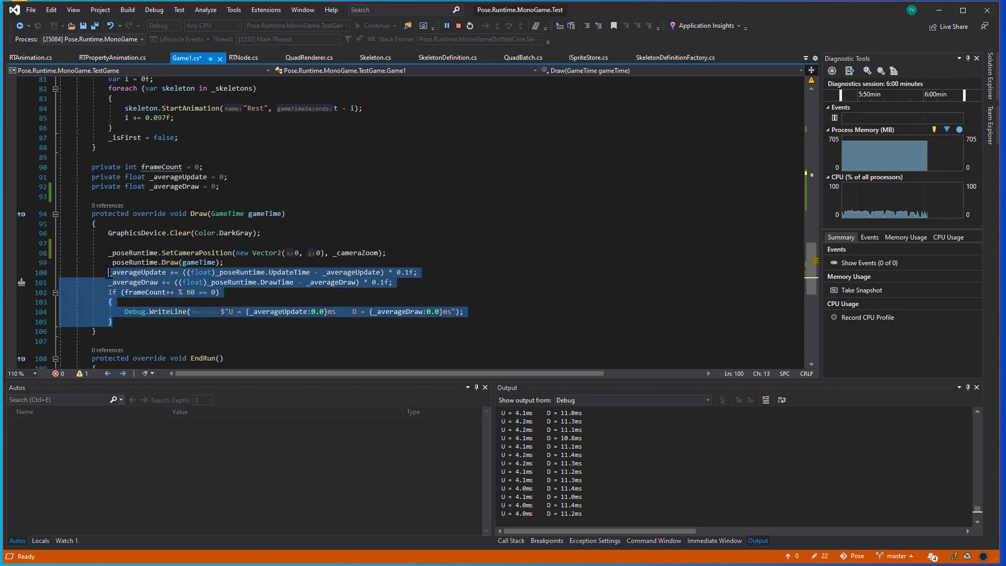
scroll(358, 245, down, 2)
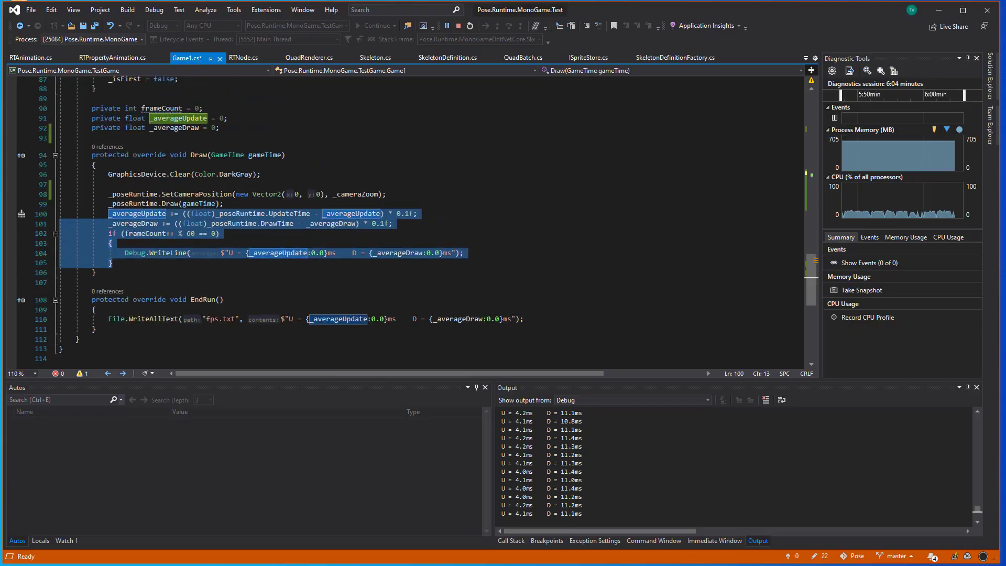
- Switch to the Pose editor and bring up previews of the open Pose Trello board windows in Vivaldi
key(alt+Tab)
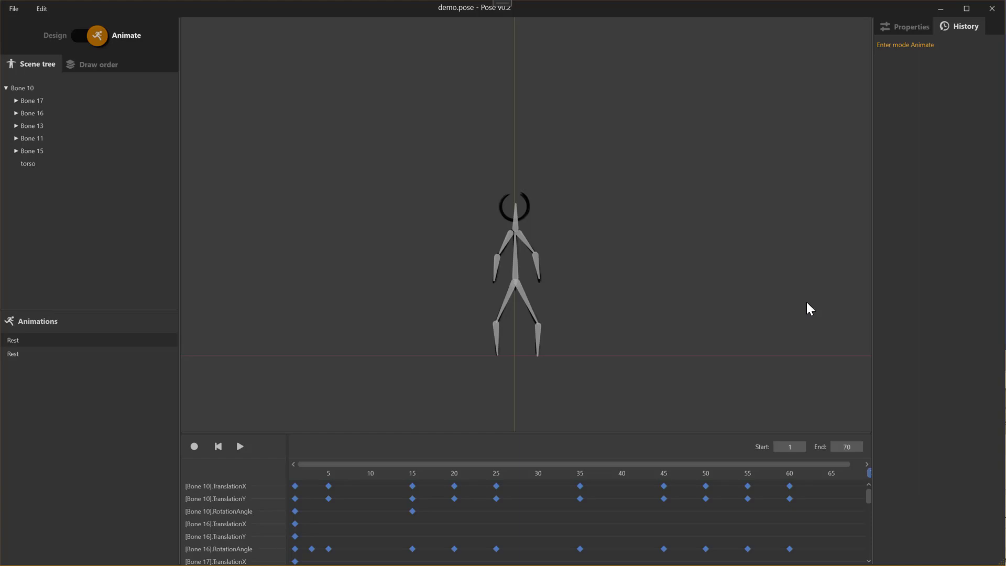
mouse_move(501, 565)
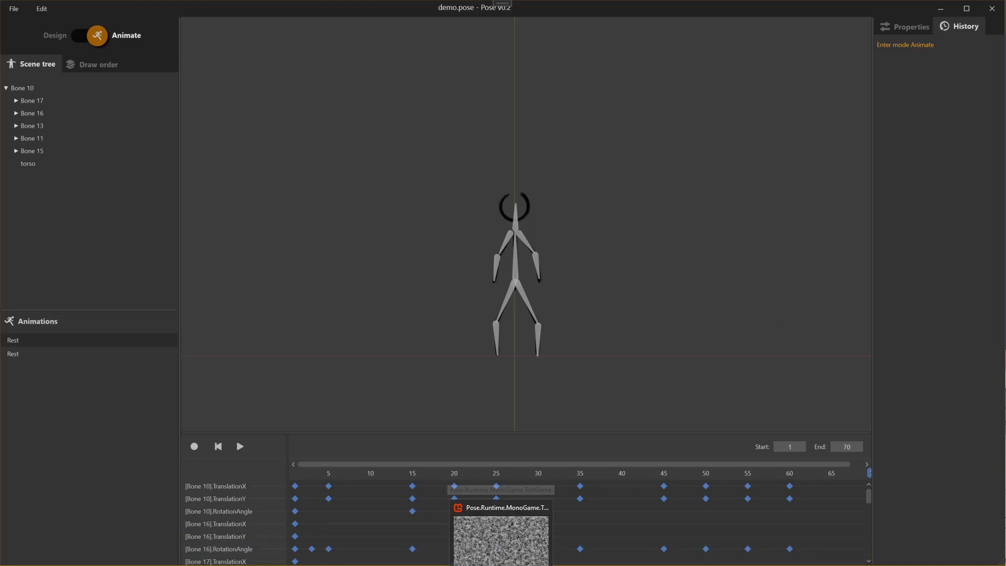
mouse_move(398, 565)
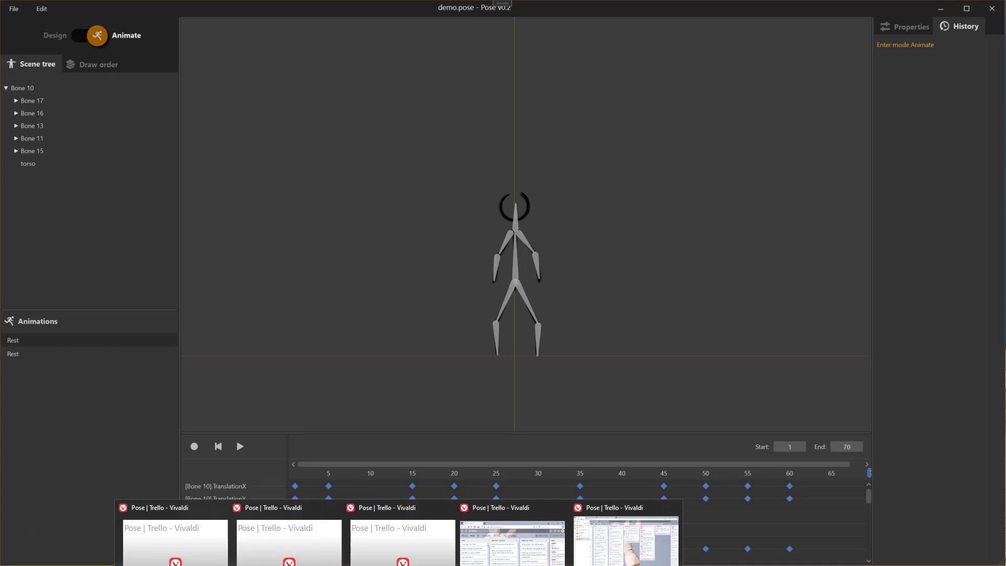